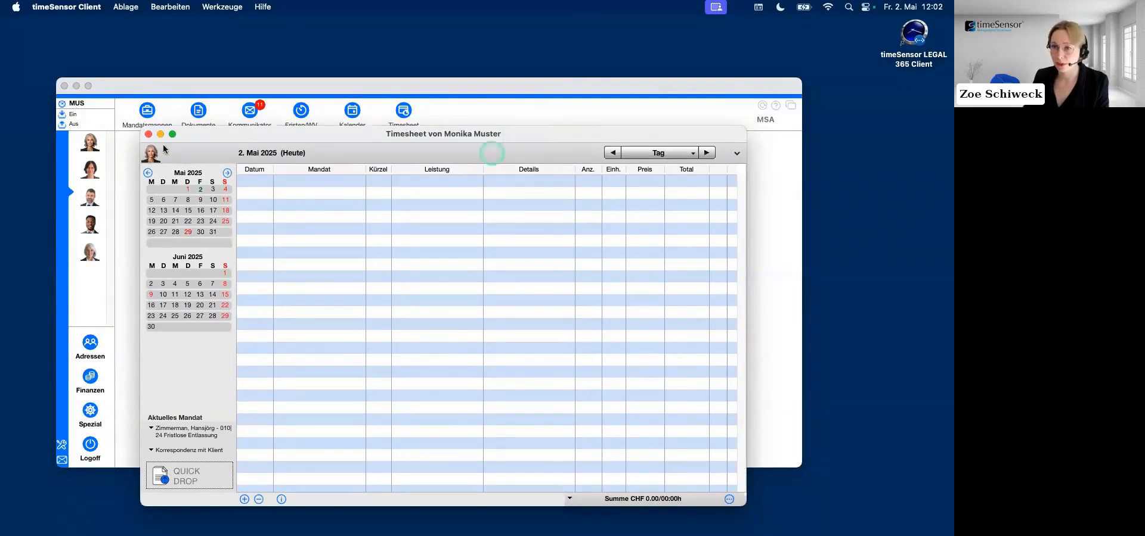
Close the first staff member's timesheet, reopen it from the main window, and close it again.
left_click(148, 135)
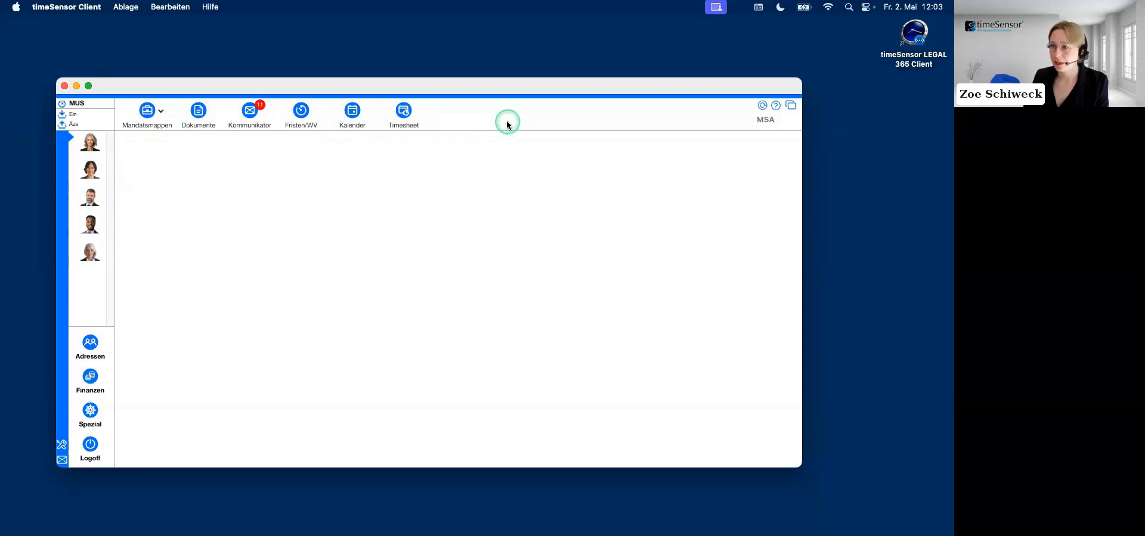
left_click(403, 113)
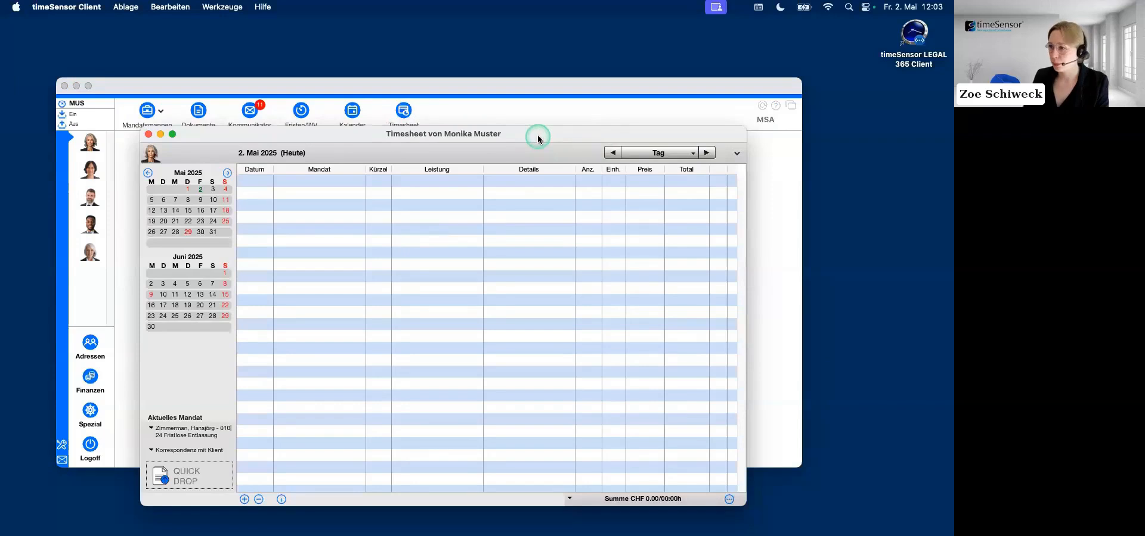
left_click(149, 134)
Open the third staff member's timesheet to view it, and close it again.
left_click(95, 194)
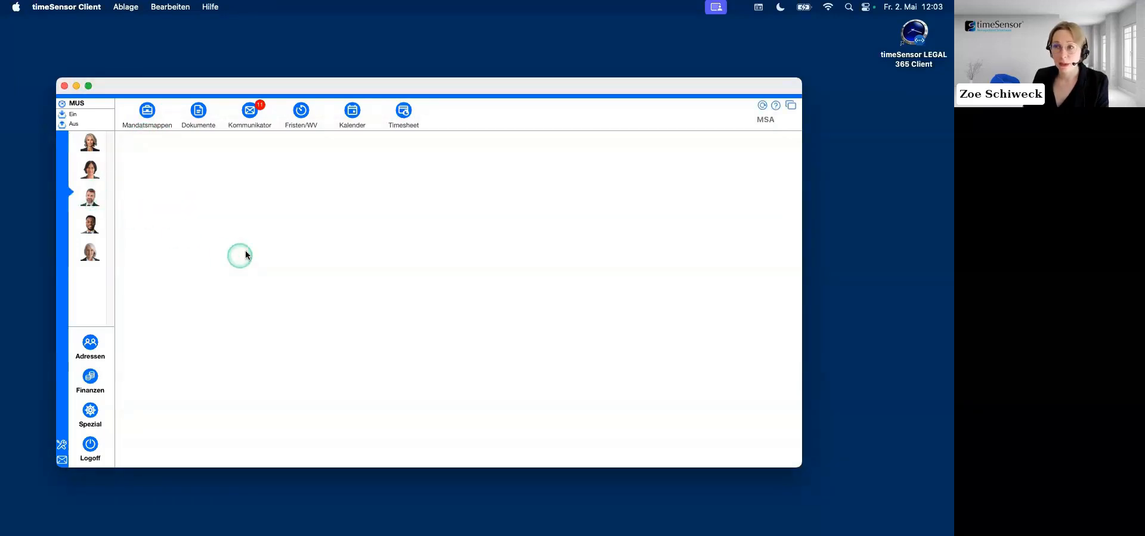
left_click(403, 112)
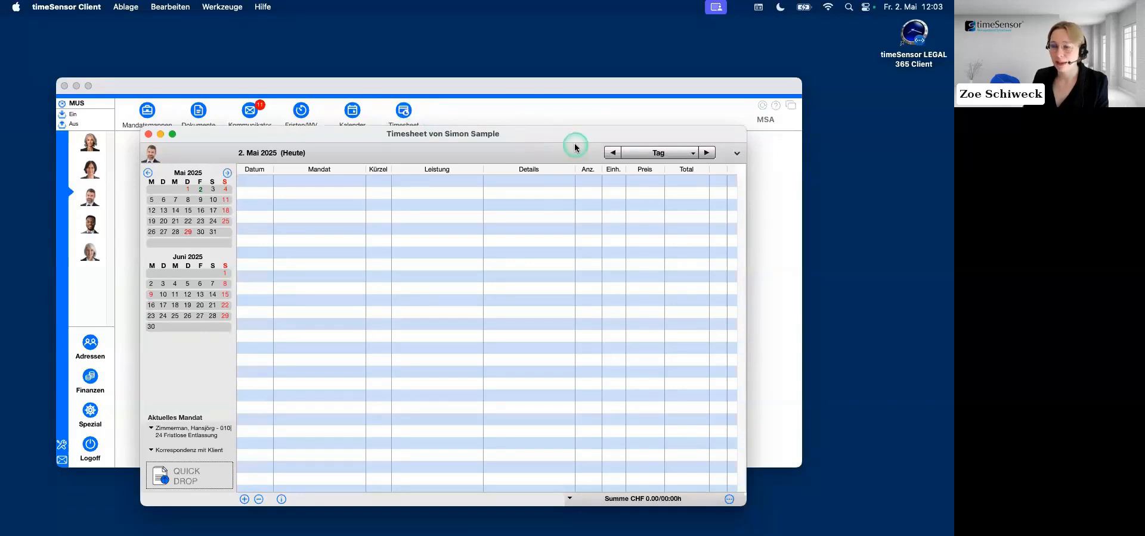
left_click(149, 135)
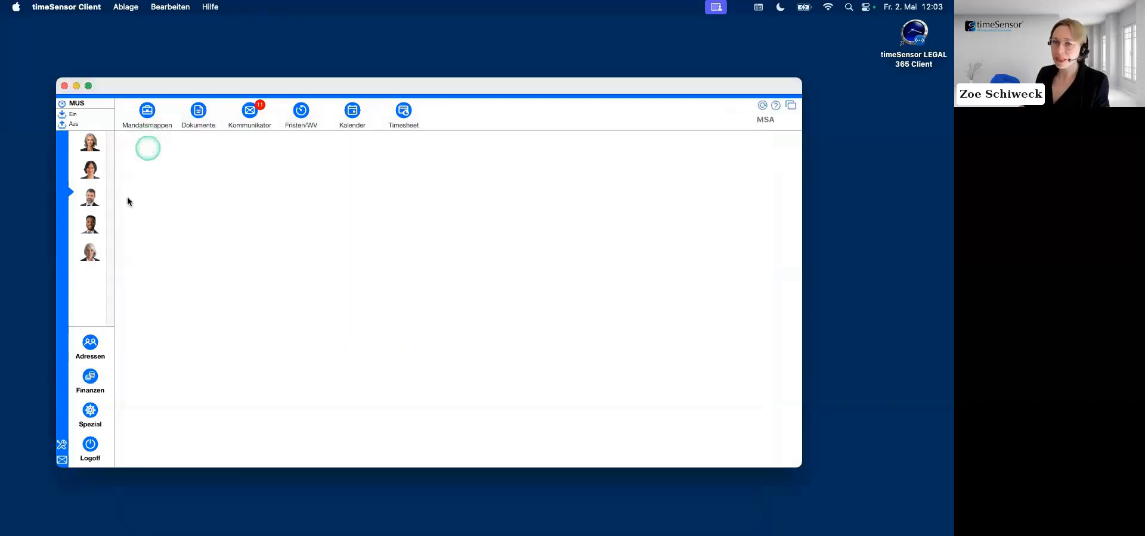
Open the first staff member's timesheet and move its window slightly higher on the screen.
left_click(89, 141)
left_click(404, 111)
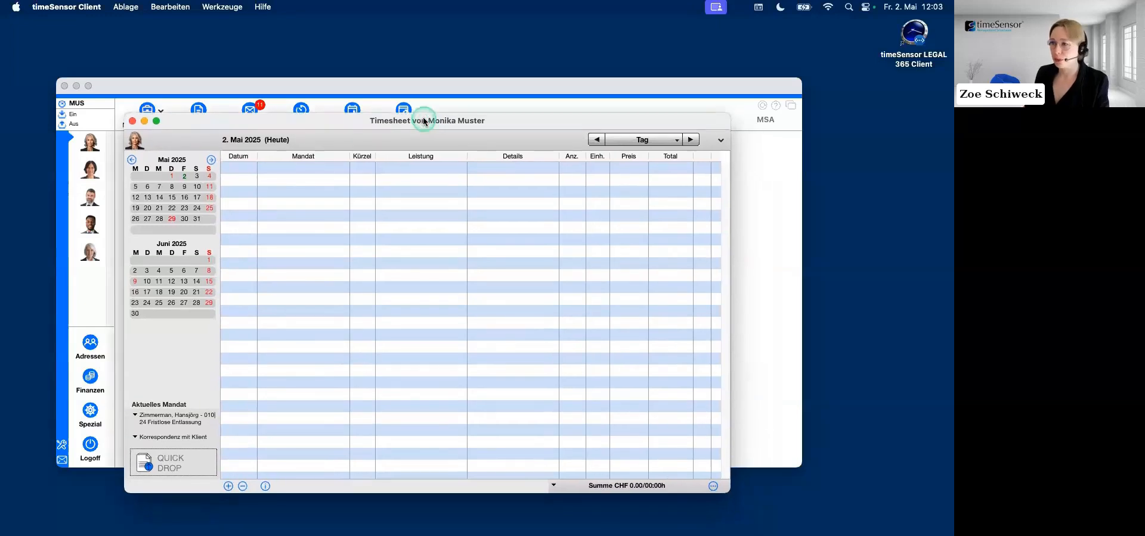
left_click_drag(424, 121, 420, 106)
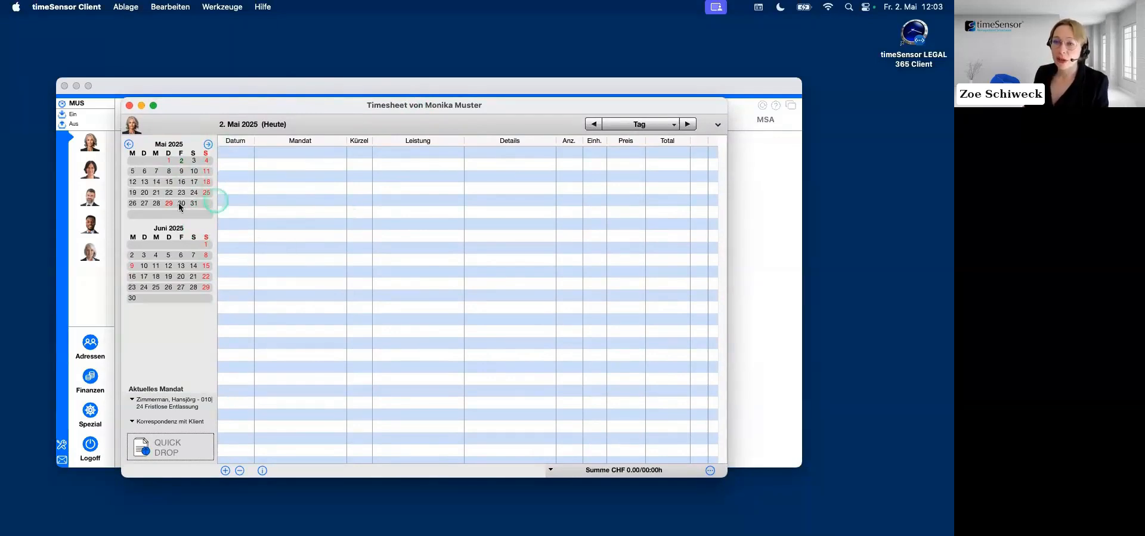
Browse the timesheet by date: view 15 May 2025, return to today, and step one day back and forward.
left_click(169, 182)
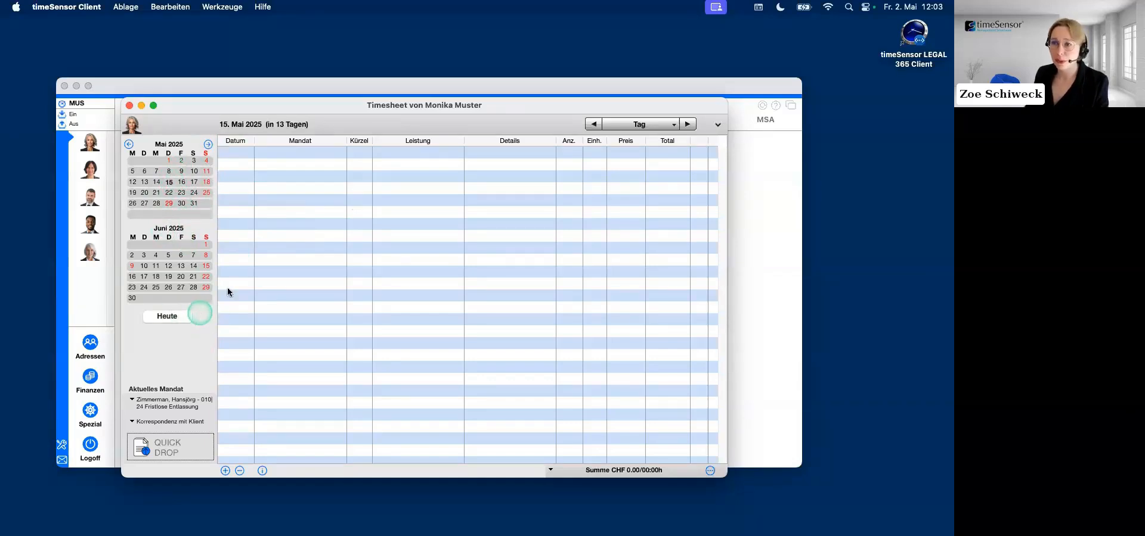
left_click(167, 316)
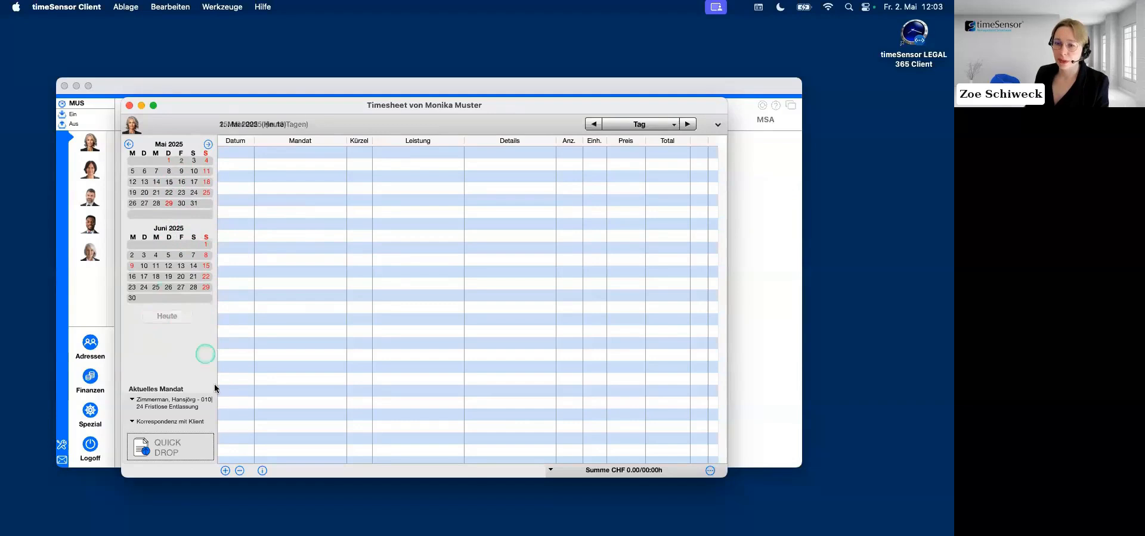
left_click(334, 200)
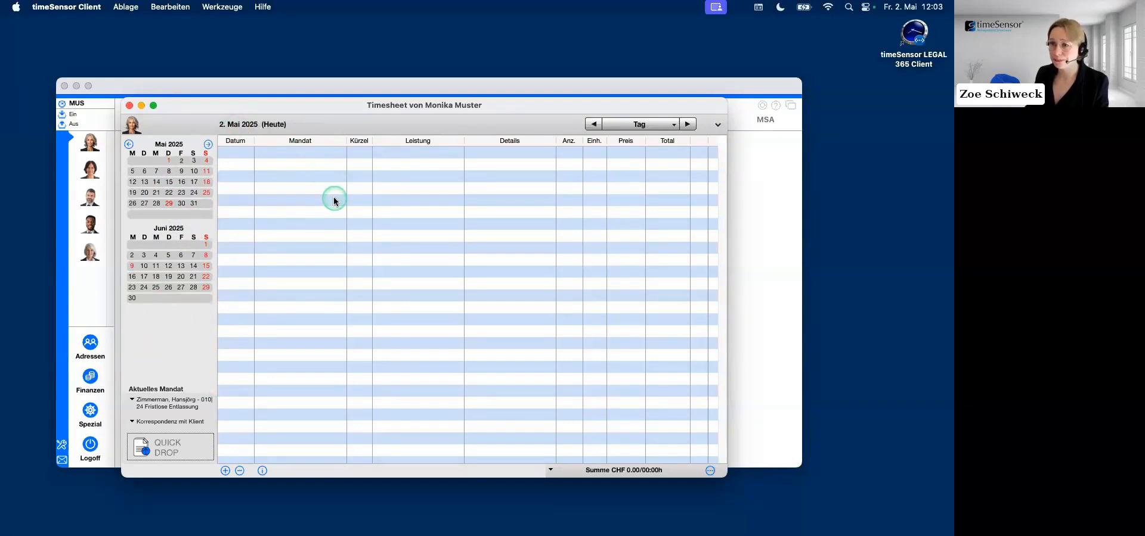
left_click(594, 124)
left_click(687, 124)
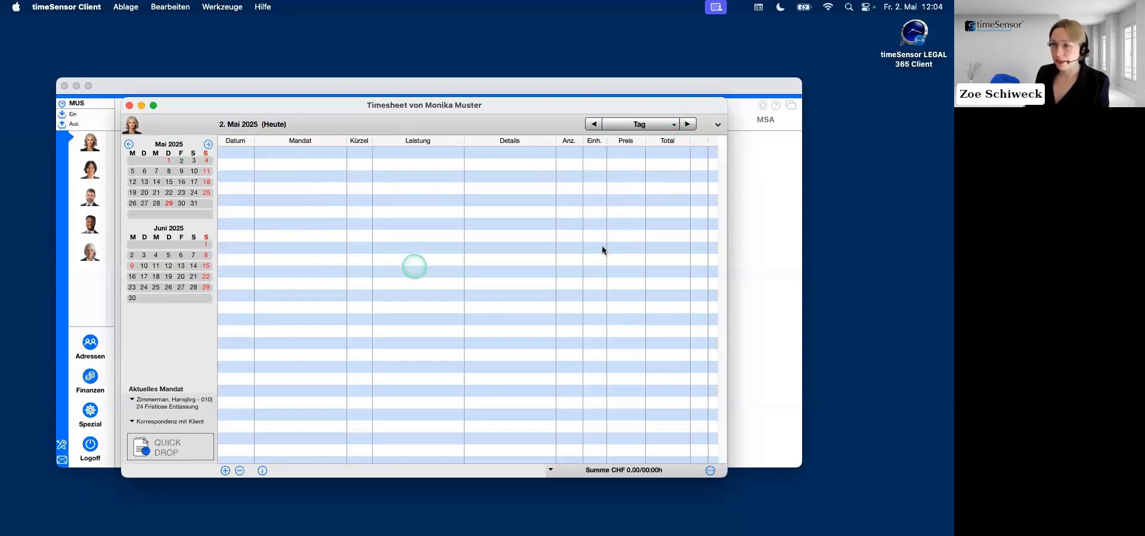
Reposition the timesheet window and switch the displayed period to Woche.
left_click(676, 124)
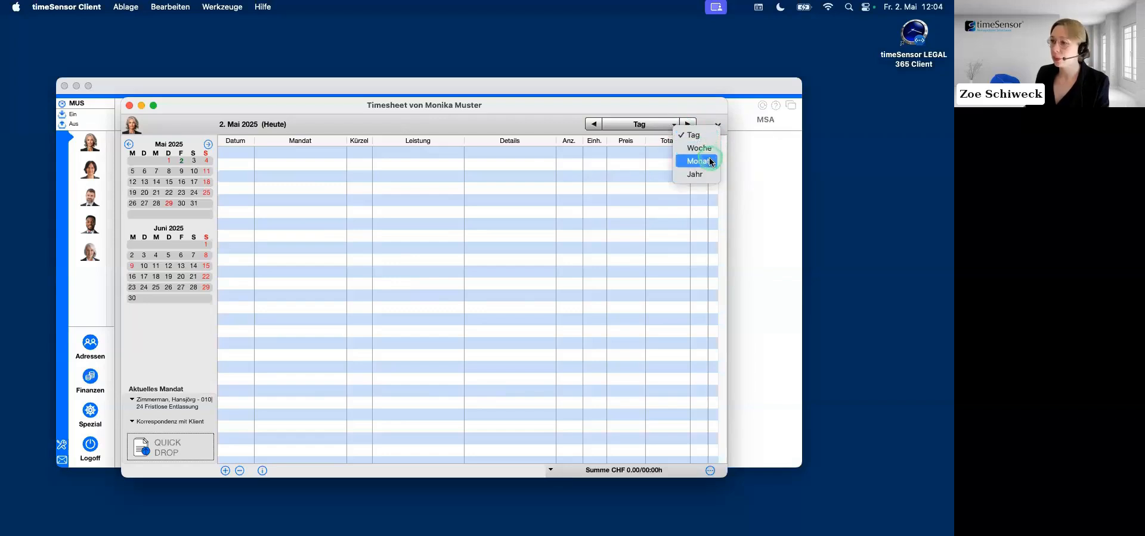
left_click(421, 217)
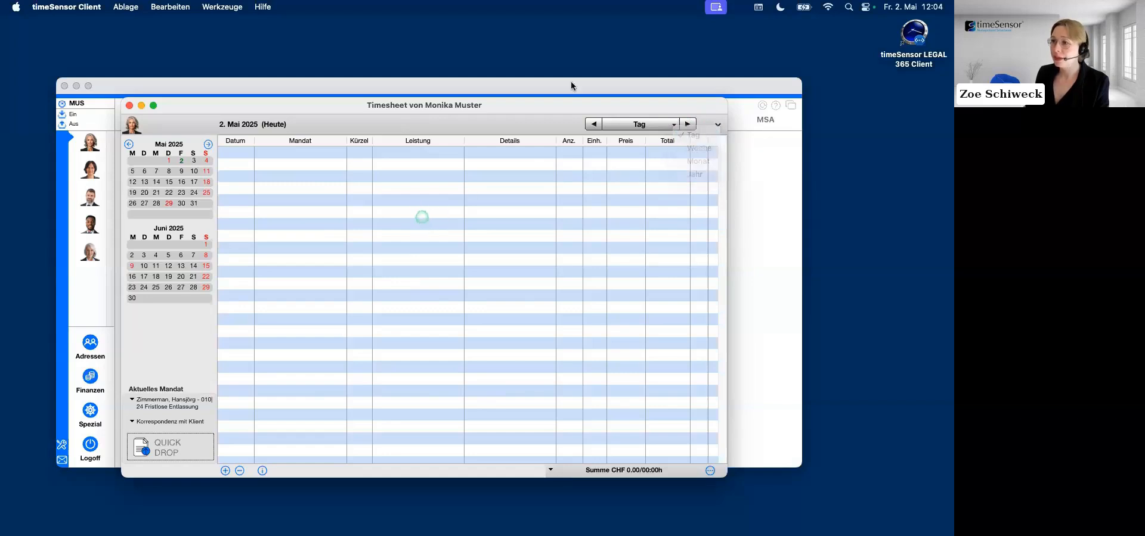
left_click_drag(515, 109, 503, 95)
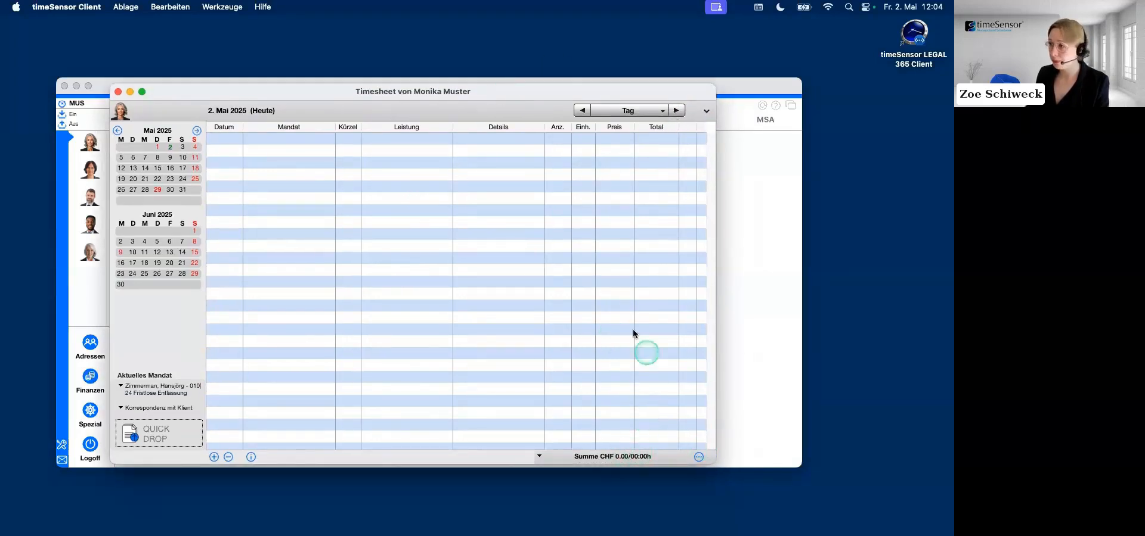
left_click(662, 111)
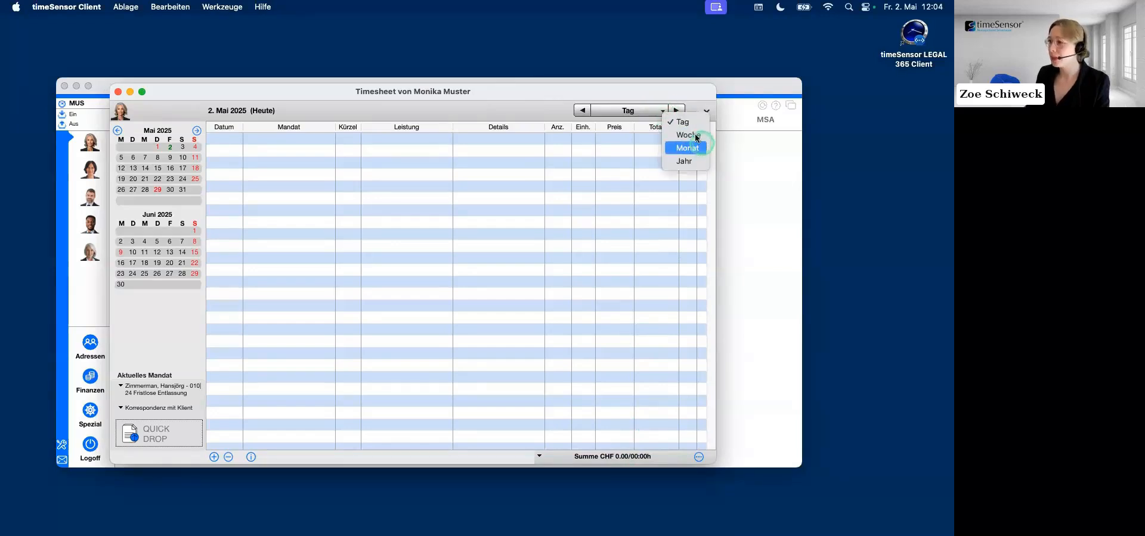
left_click(471, 223)
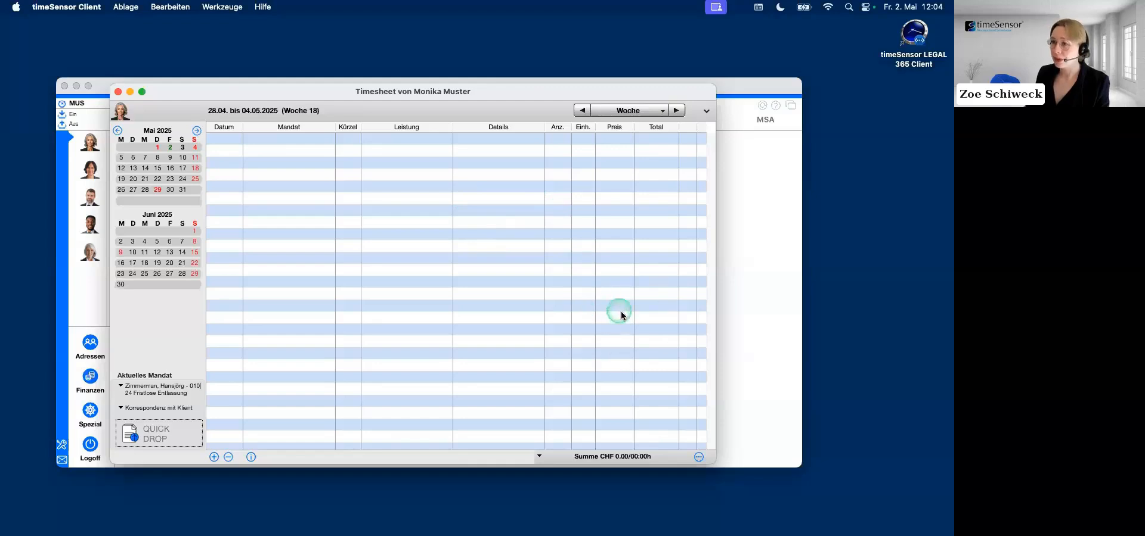
Review the summing options for the timesheet total without selecting a different one.
left_click(540, 456)
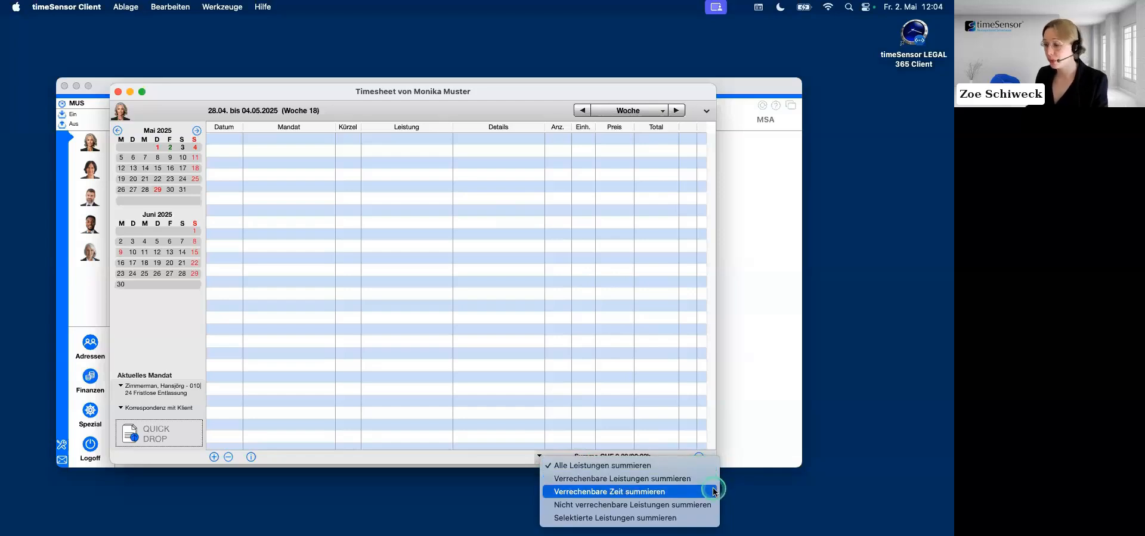
left_click(642, 310)
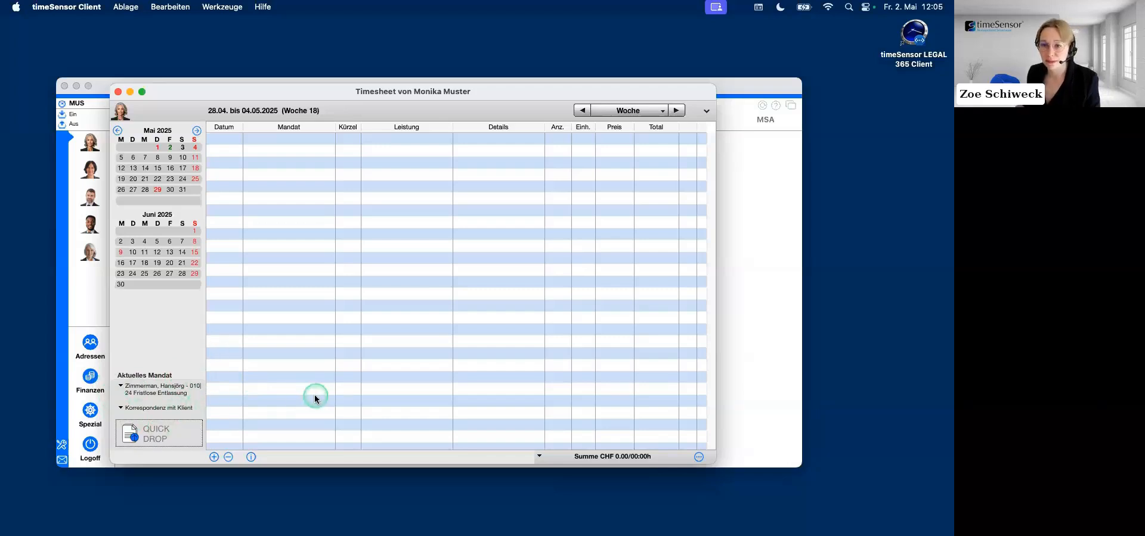
Open the folder of the current mandate "Fristlose Entlassung" from the timesheet to view it, and close it again.
left_click(143, 427)
left_click_drag(522, 157, 526, 103)
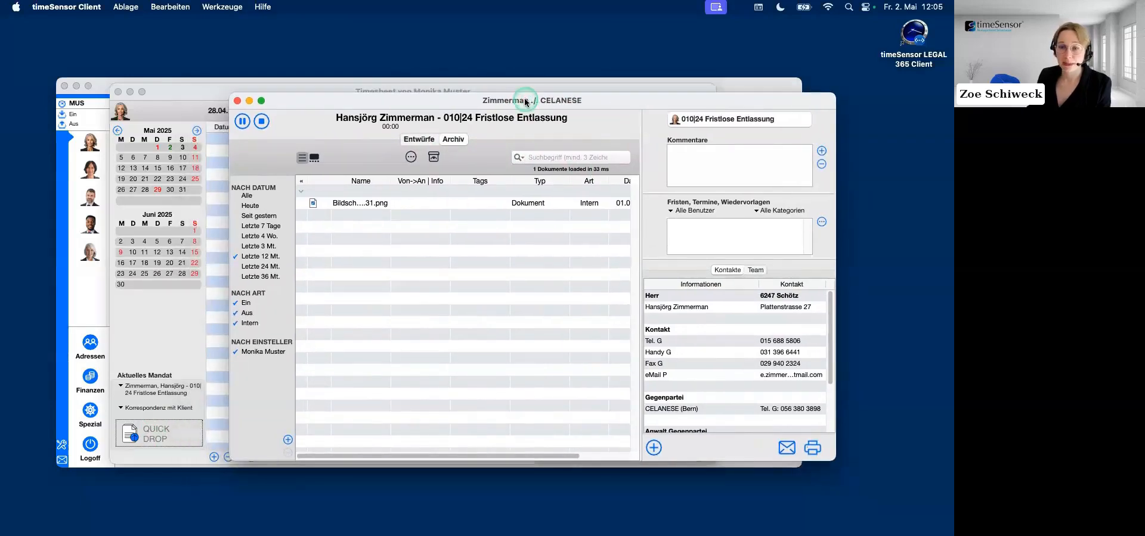
left_click(449, 360)
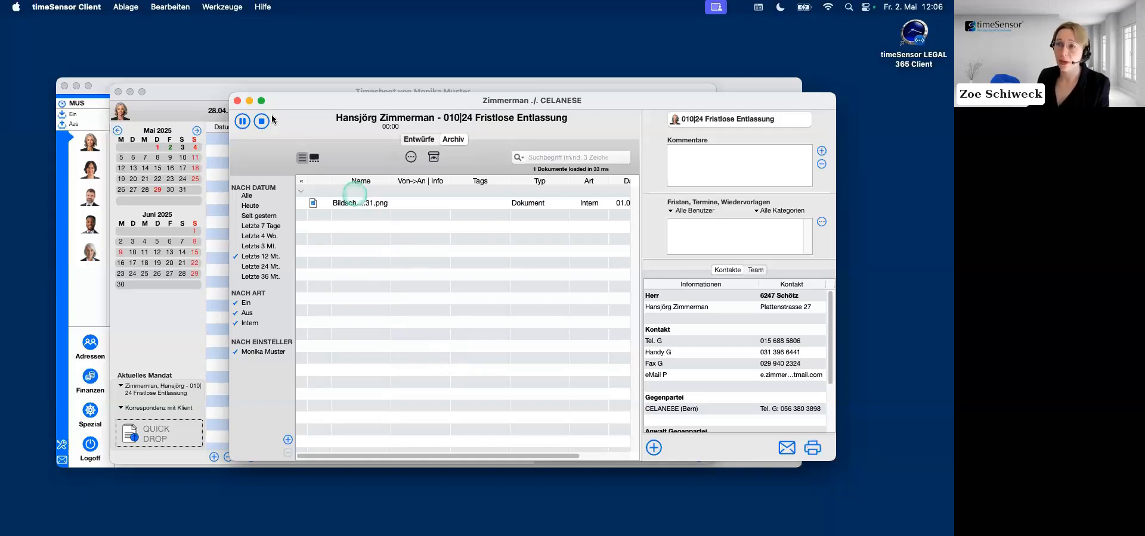
left_click(237, 102)
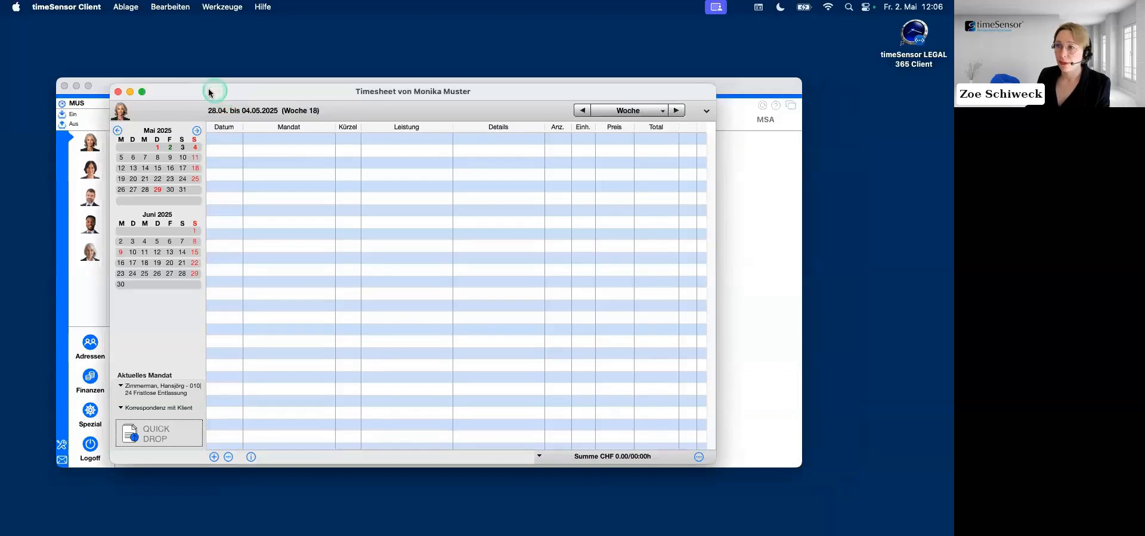
left_click_drag(215, 92, 209, 91)
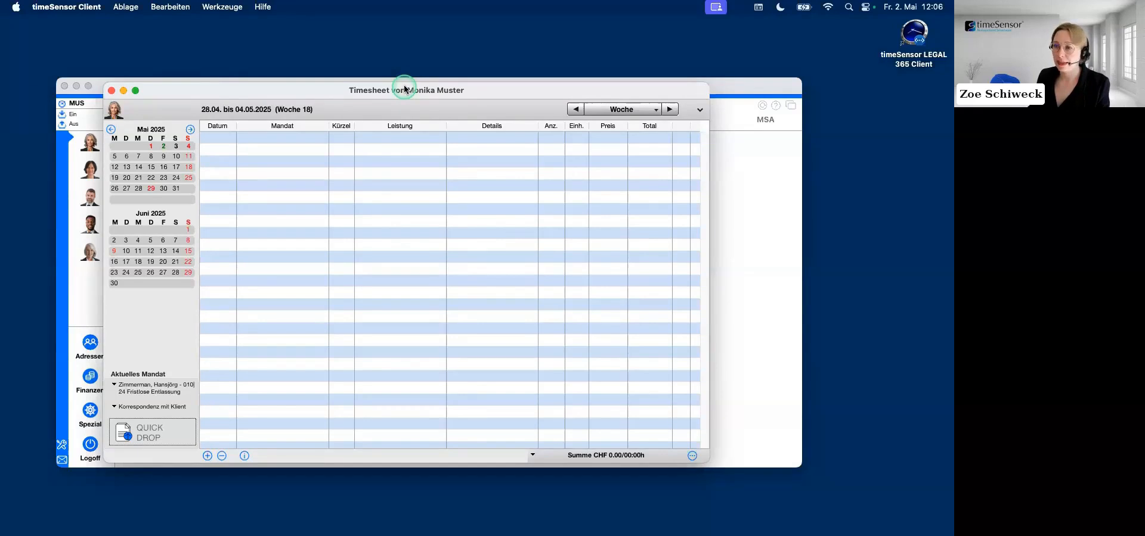
Examine the column display options Leistungen zeigen and Details zeigen in the timesheet header, leaving both enabled.
right_click(471, 124)
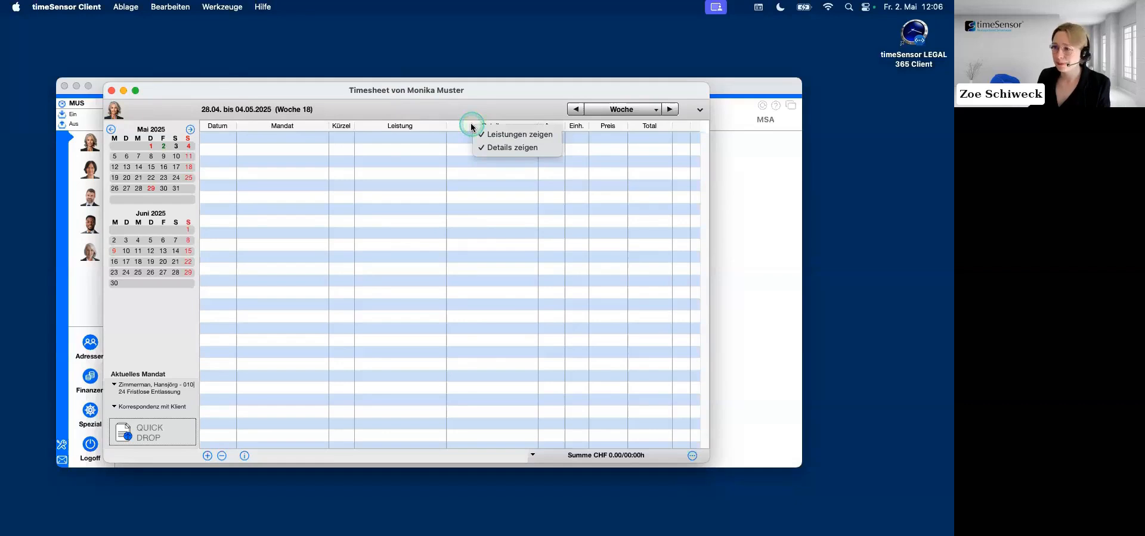
right_click(463, 122)
right_click(462, 123)
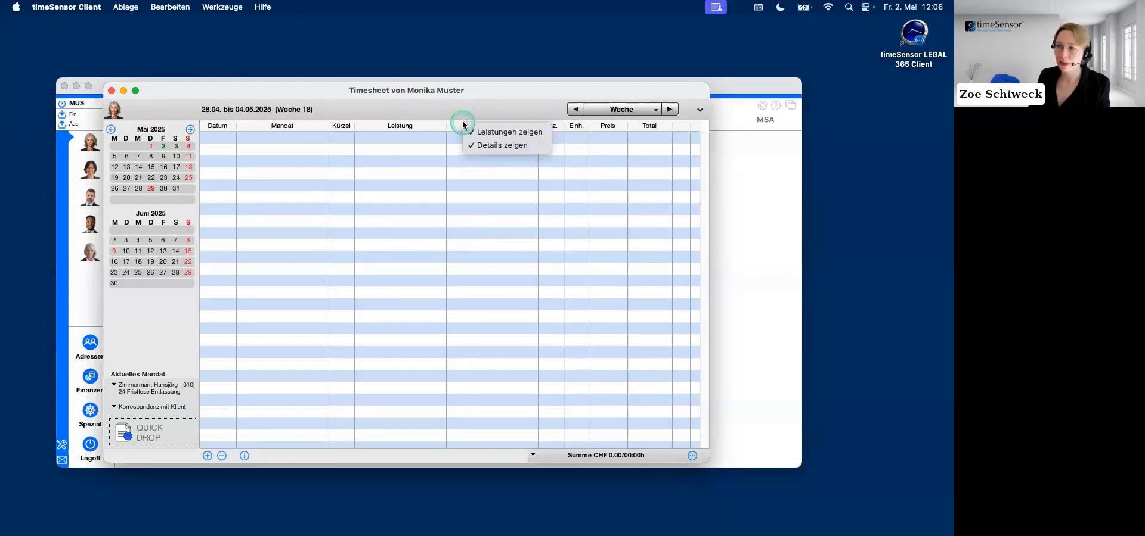
left_click(462, 125)
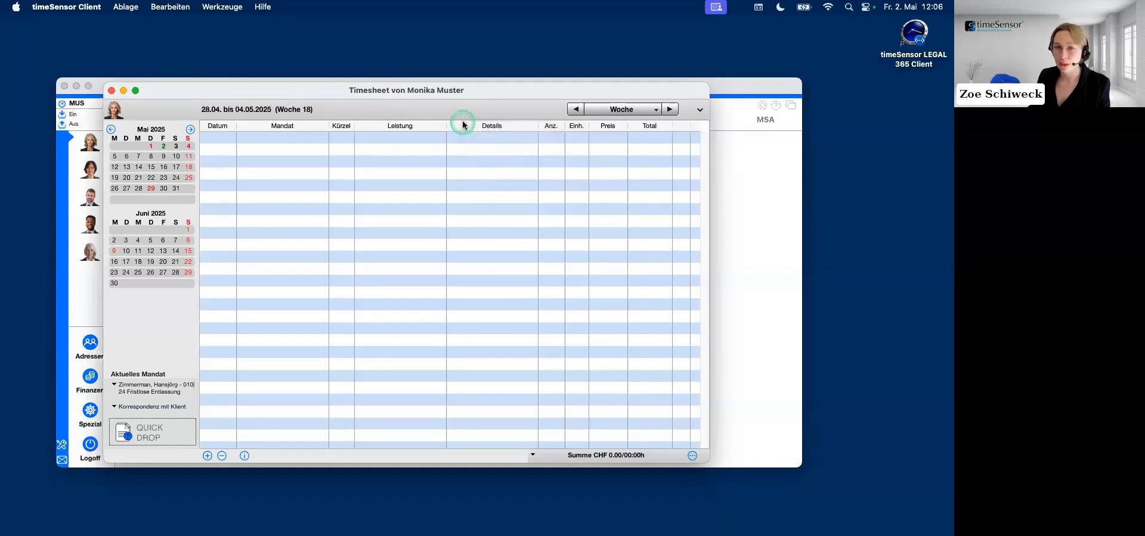
right_click(466, 122)
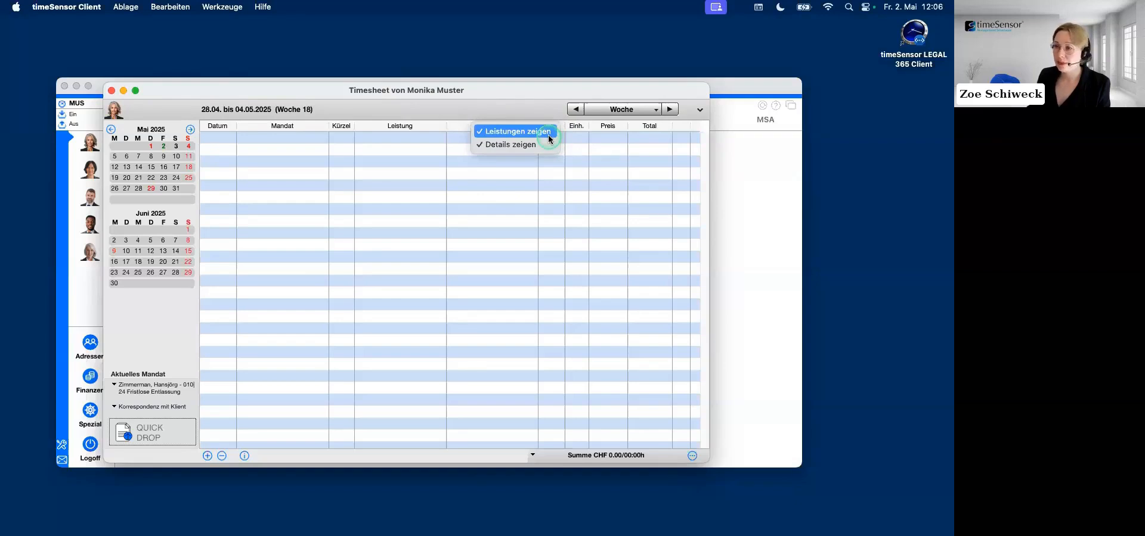
left_click(427, 122)
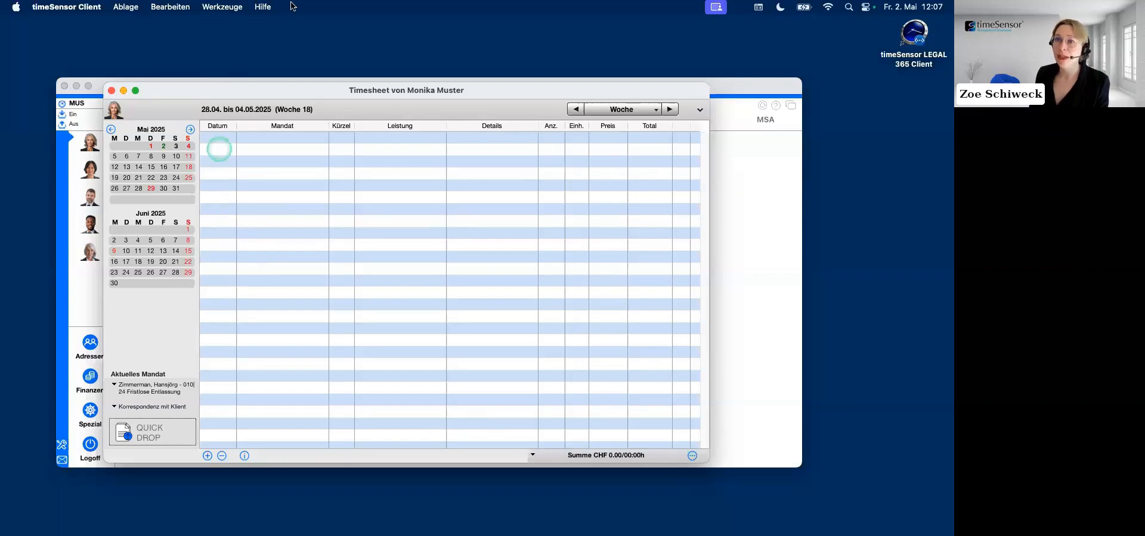
Review the external timesheet tools, and view the Jahreskalender for 2025 before closing it.
left_click(221, 8)
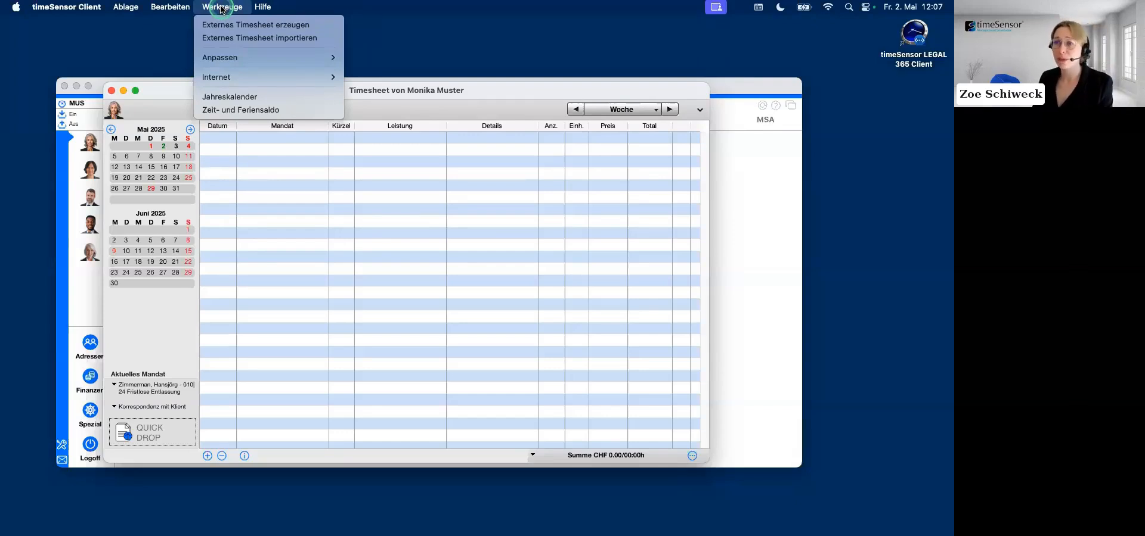
mouse_move(264, 58)
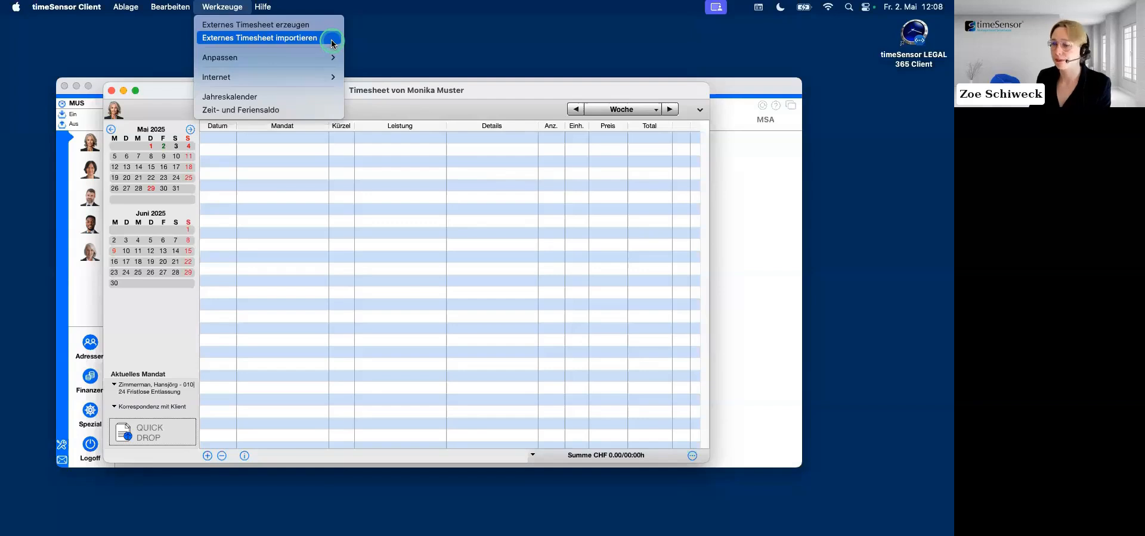
left_click(462, 208)
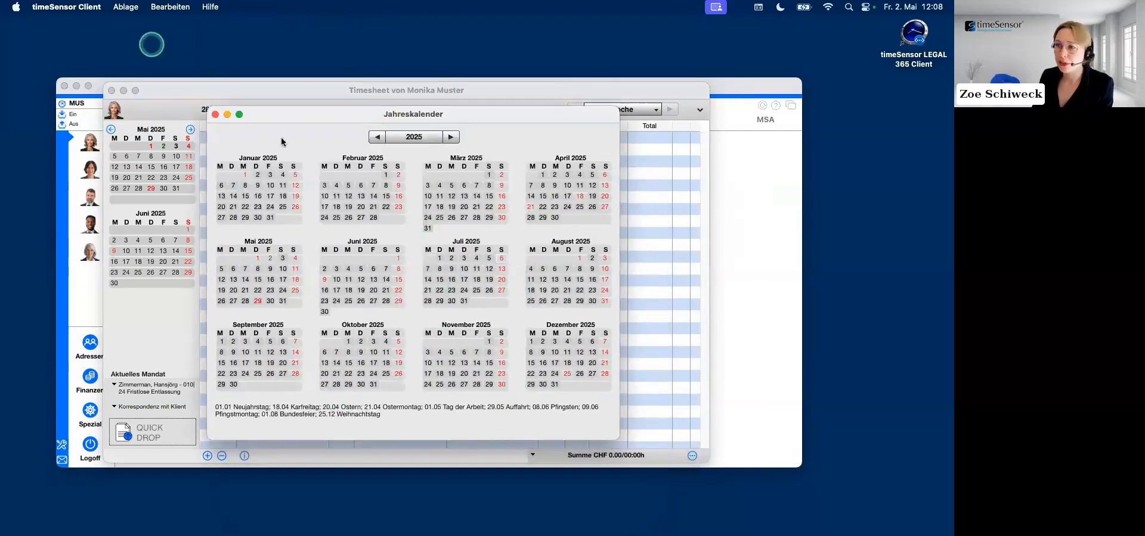
left_click(215, 117)
Try to display the Zeit- und Feriensaldo for the timesheet's staff member.
left_click(222, 6)
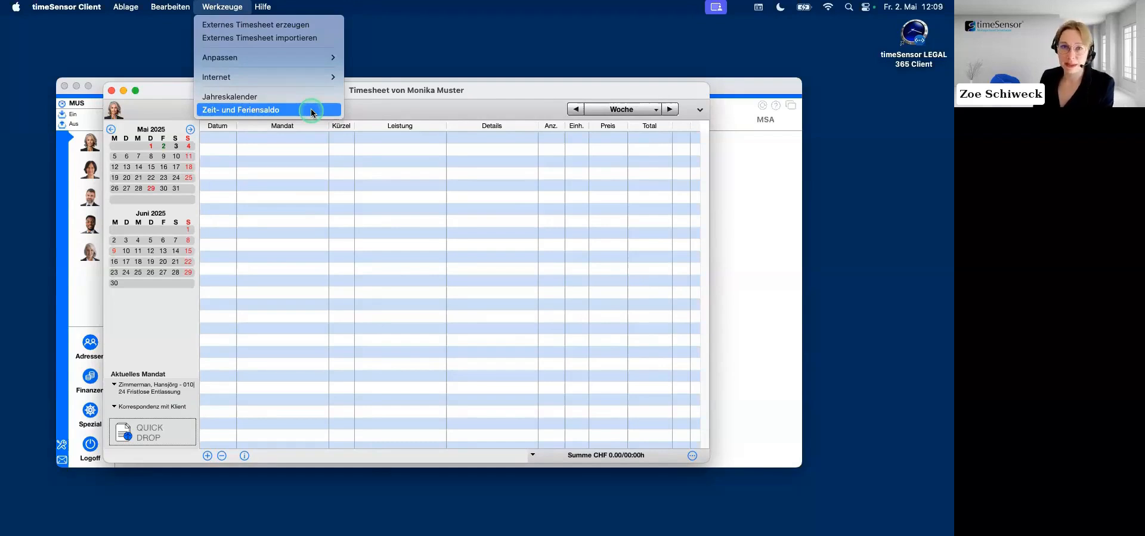
left_click(268, 110)
left_click_drag(643, 293, 330, 178)
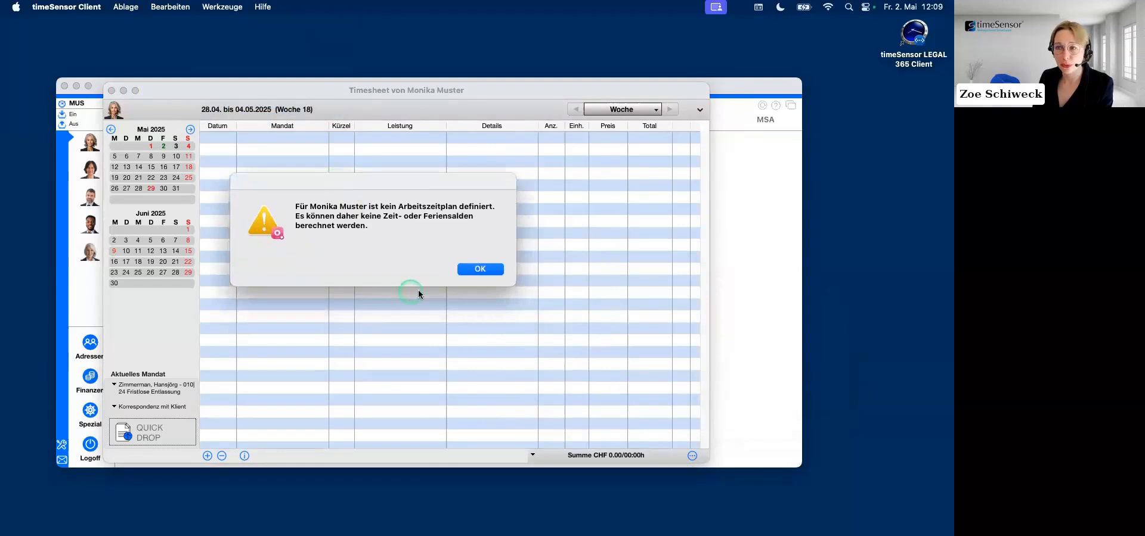
left_click(485, 269)
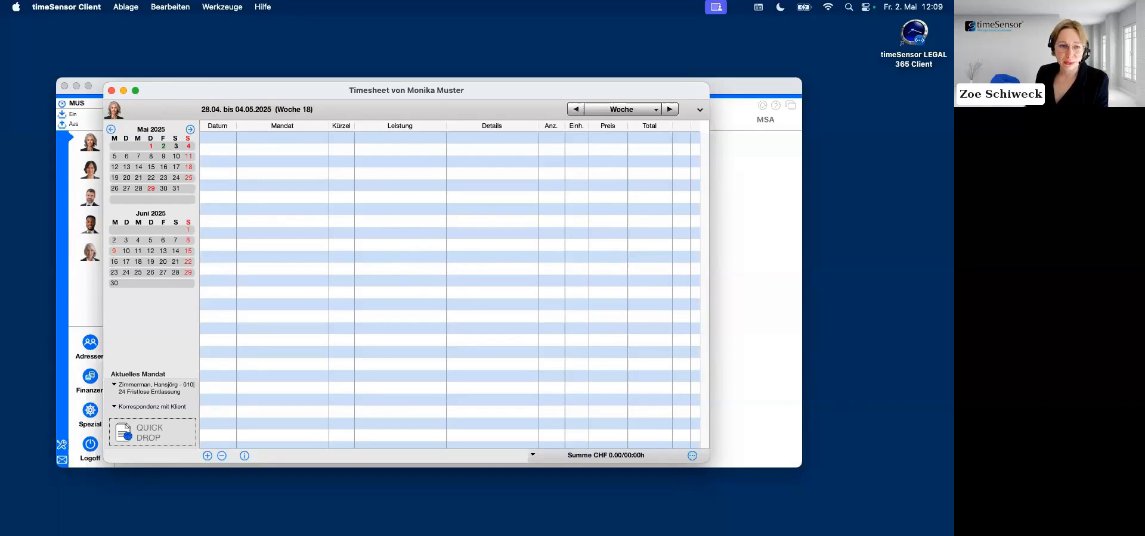
In Chrome, read the support article's Timesheet section on the meaning of the icons behind services and invoices.
left_click(241, 245)
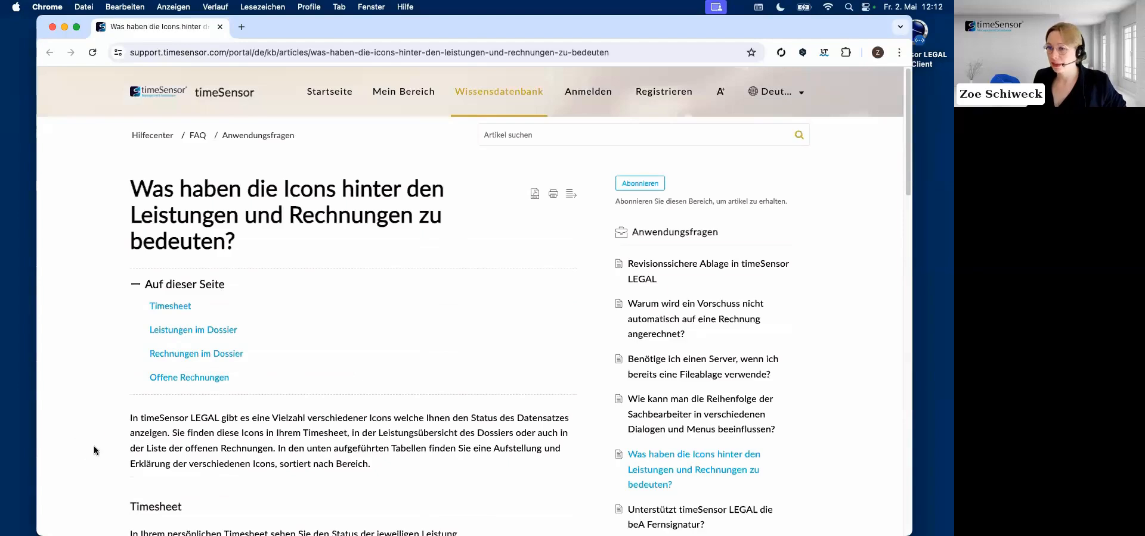
scroll(365, 258, "down", 10)
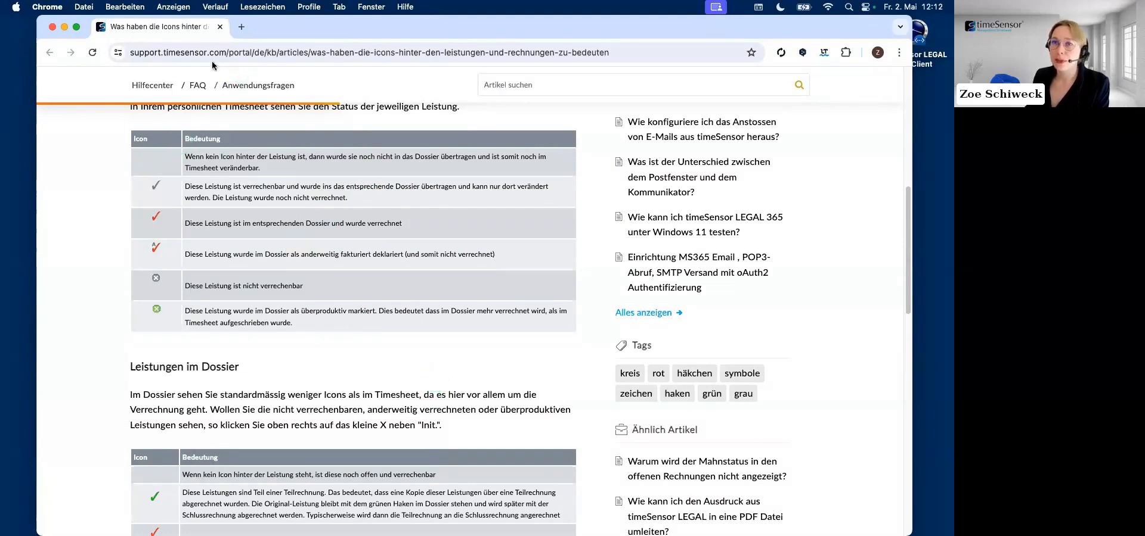
Close the support article and return to the staff member's timesheet in the timeSensor Client.
left_click(52, 29)
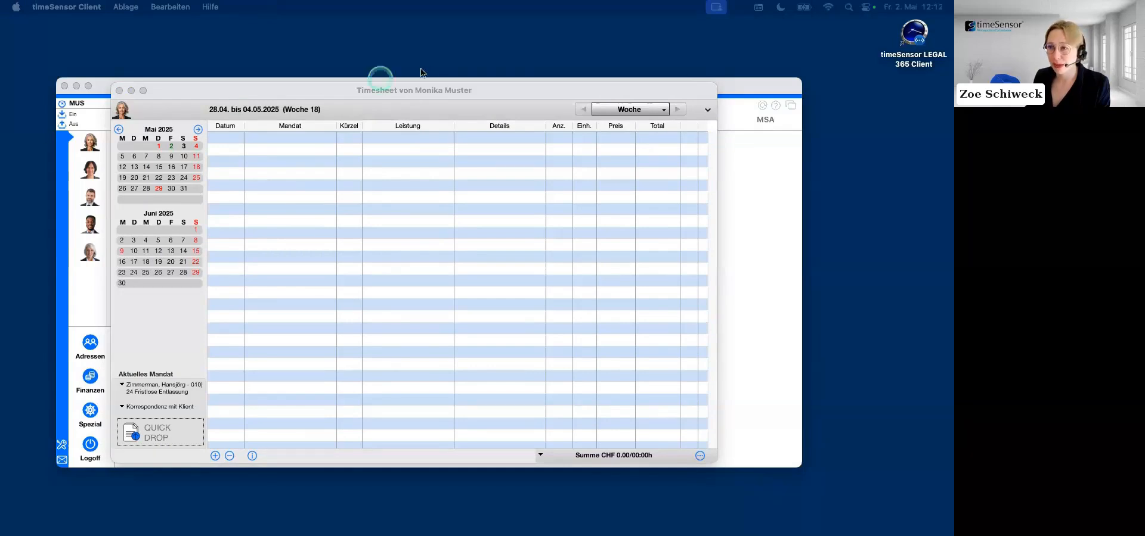
left_click_drag(388, 92, 393, 99)
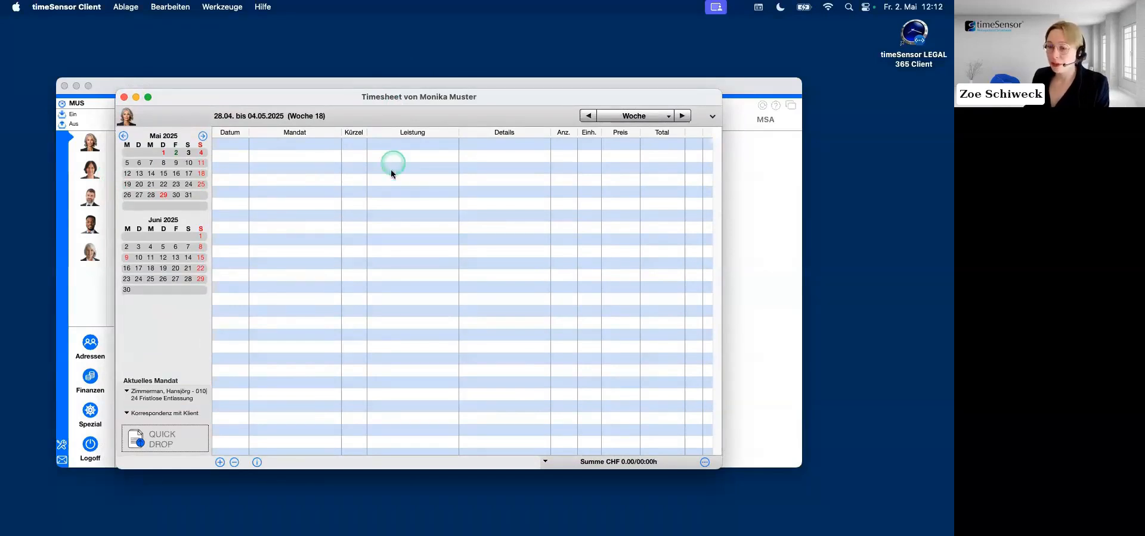
Add a service row to the timesheet and view the mandates offered by Mandatsname for the current mandate.
left_click(220, 463)
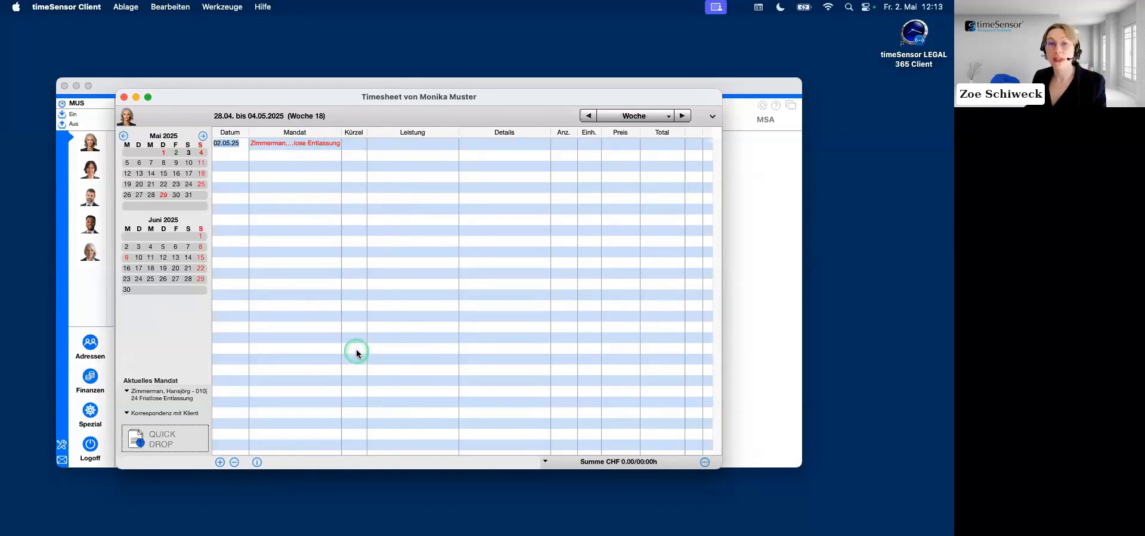
left_click(126, 394)
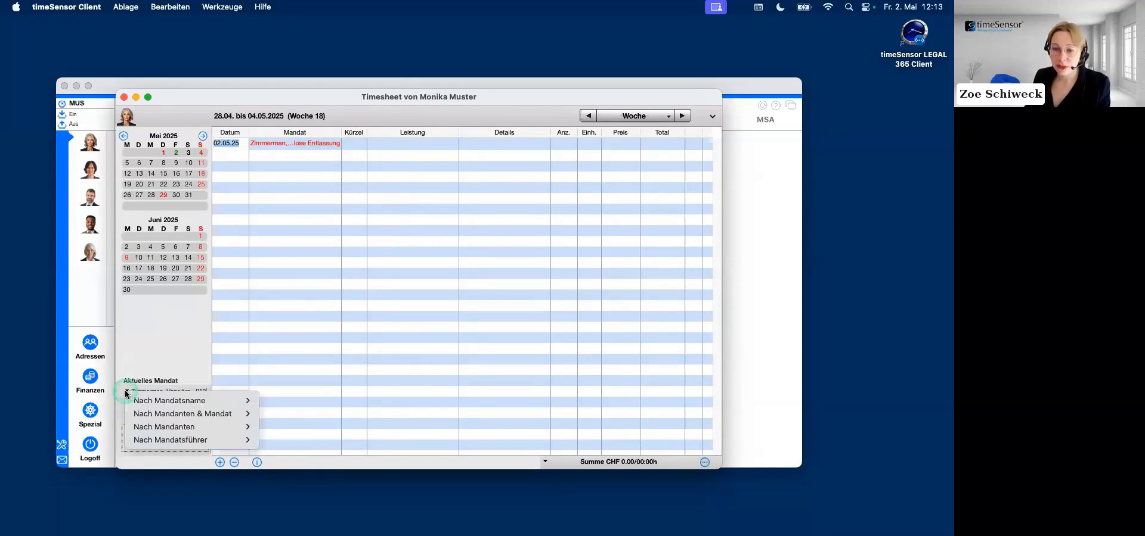
mouse_move(161, 401)
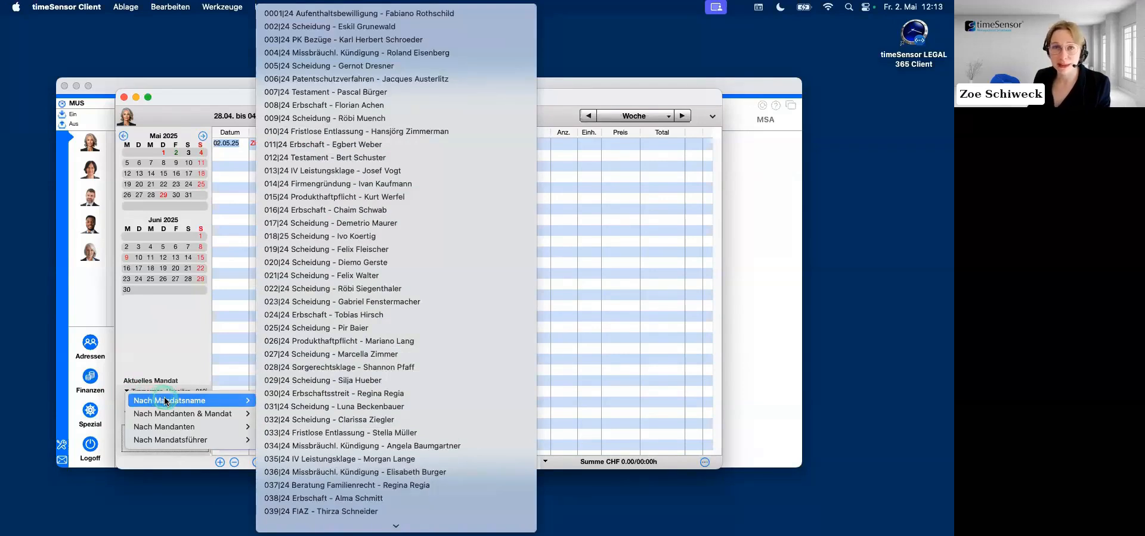
left_click(144, 325)
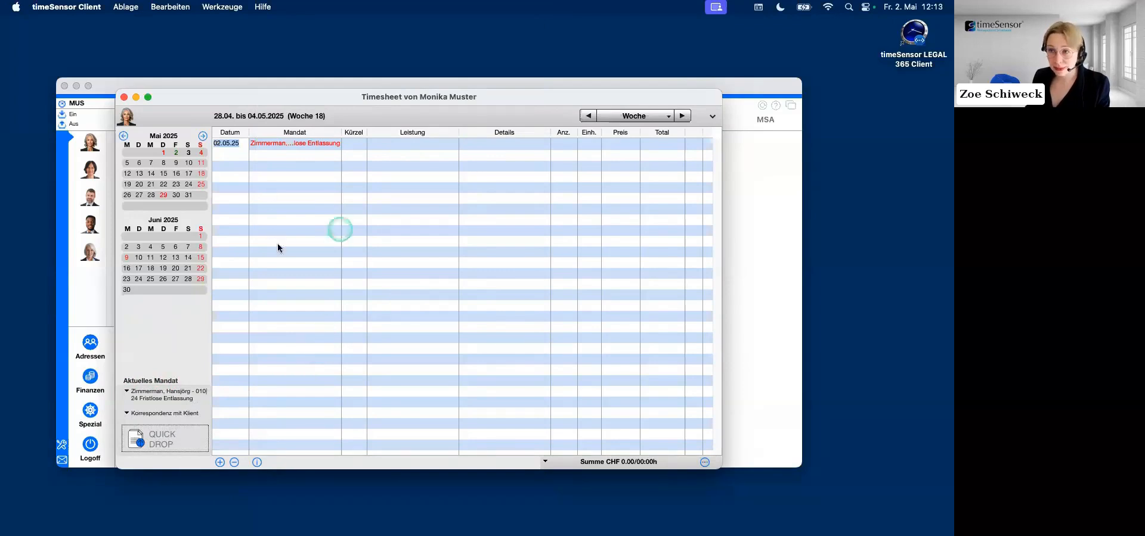
Delete the newly added, unfilled service row from the timesheet.
left_click(288, 143)
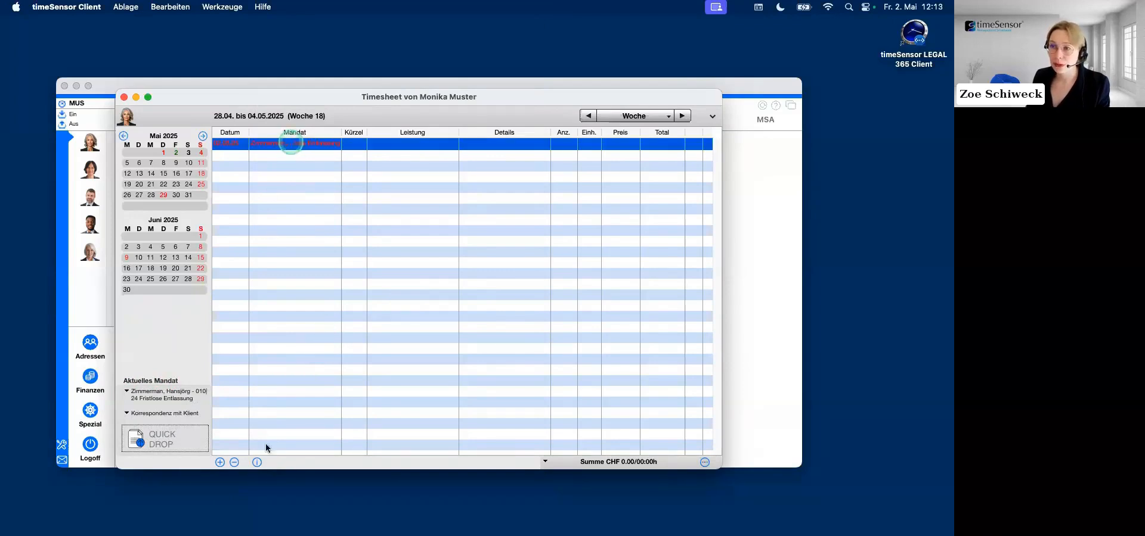
left_click(234, 464)
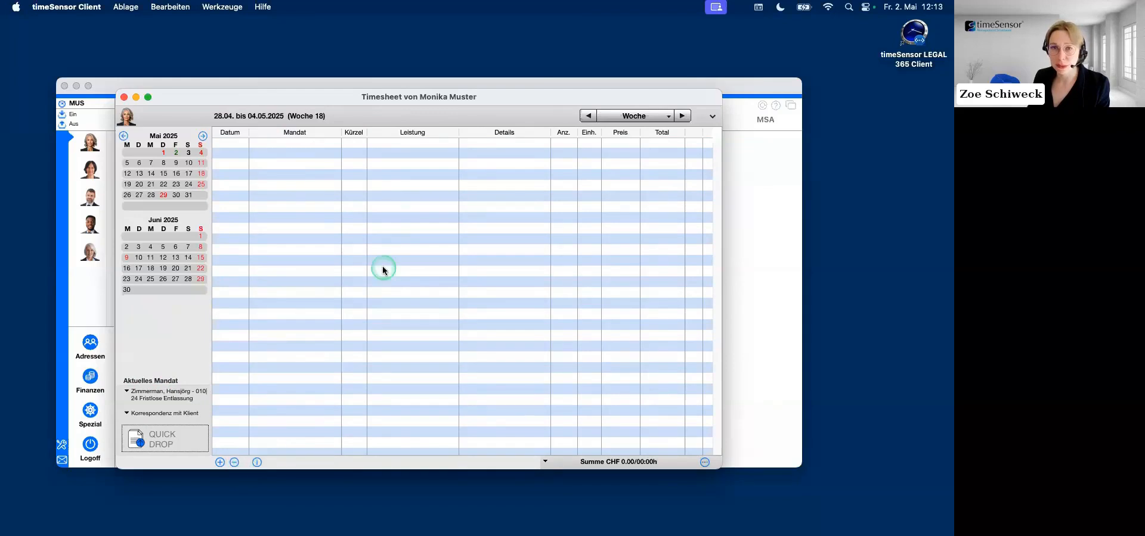
Create a service entry in the first empty row and assign the Erbschaftsstreit mandate found by the client's surname.
double_click(224, 147)
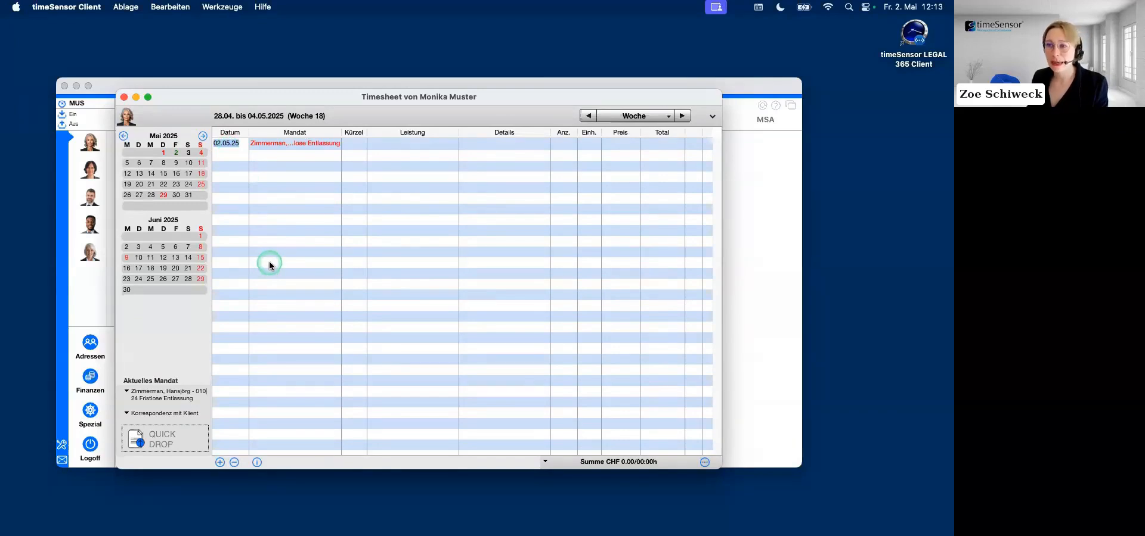
key("Tab")
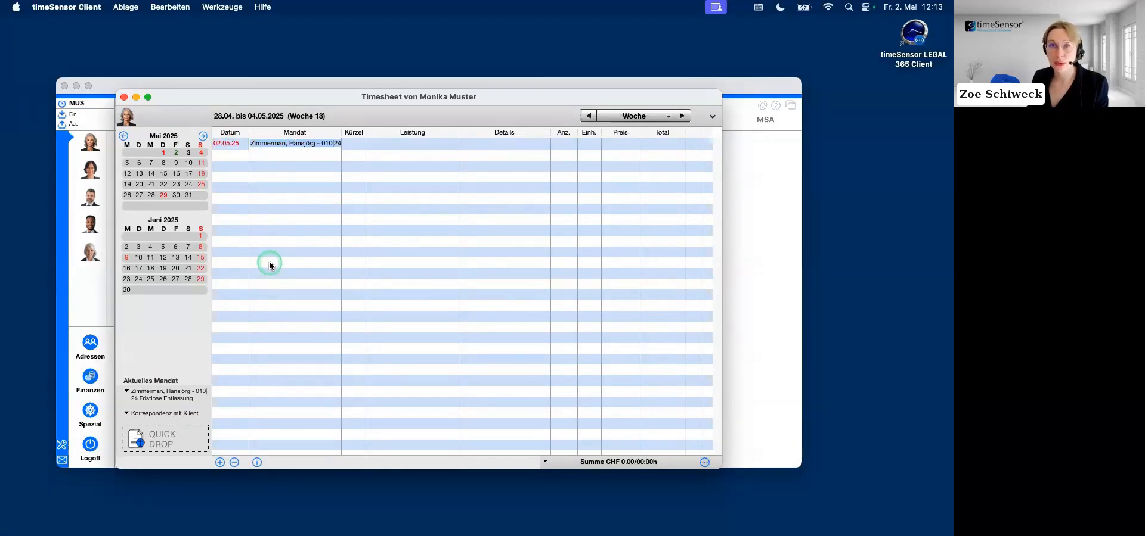
type("regia")
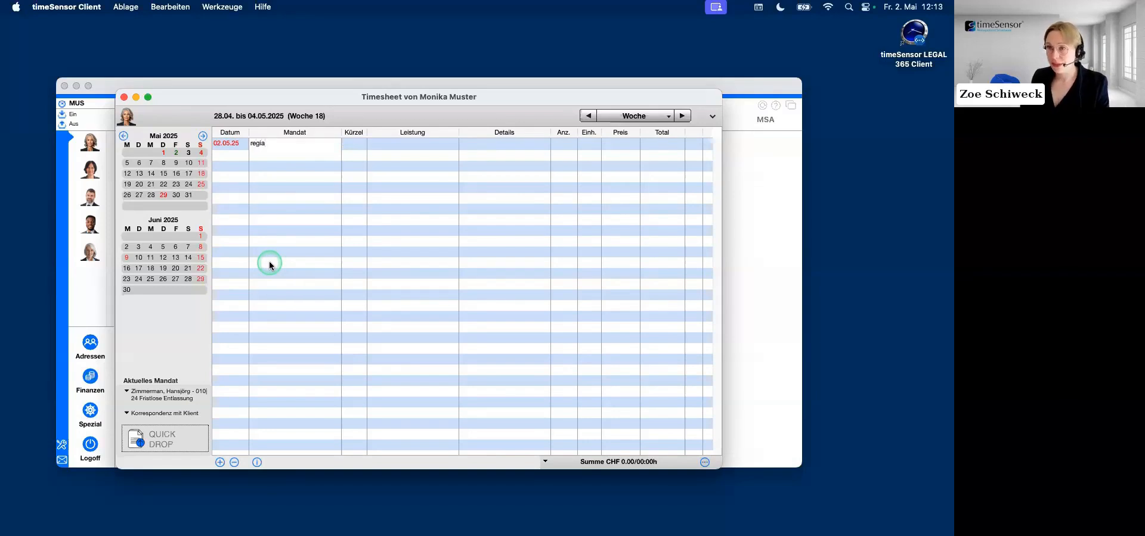
key("Tab")
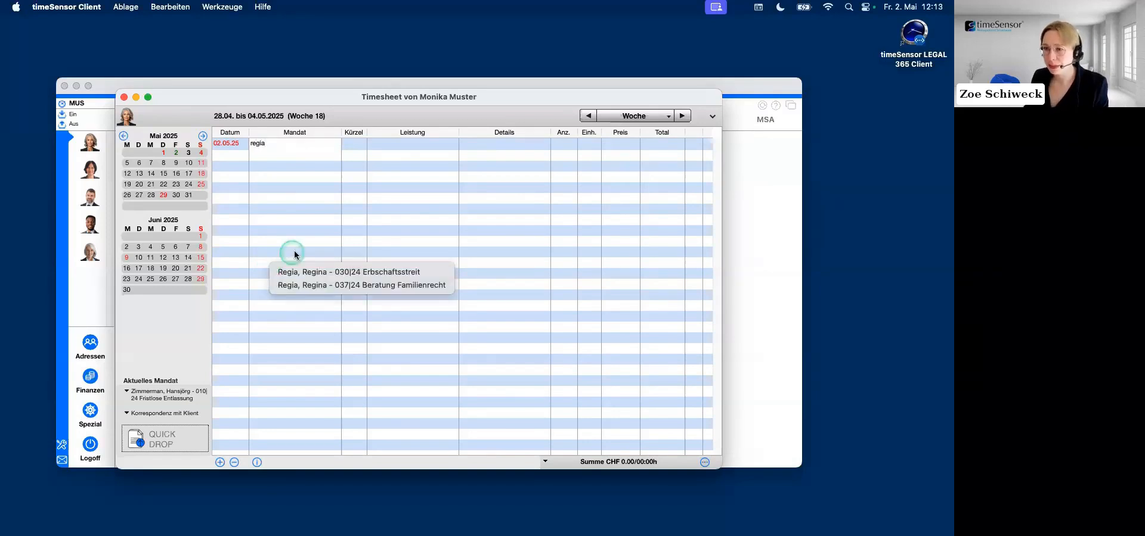
left_click(439, 273)
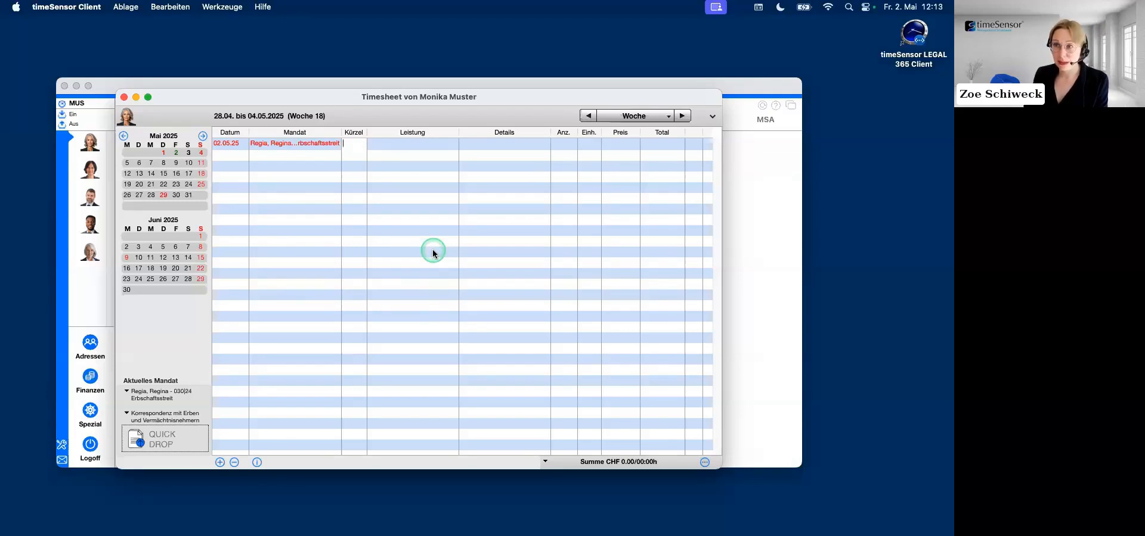
Assign the service code h - Honorar to the entry and change its Leistung text to Termin.
key("Tab")
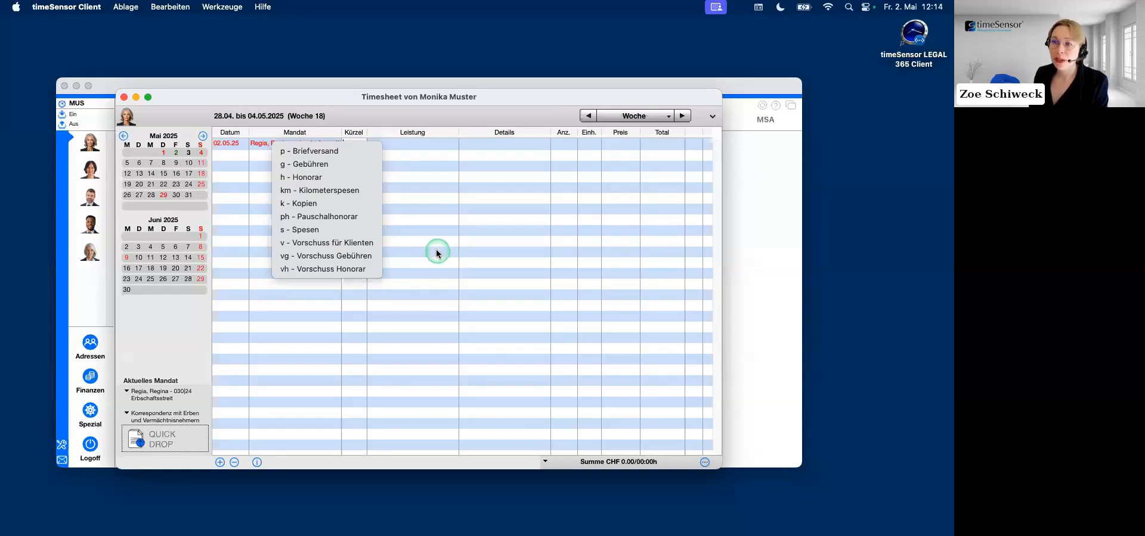
left_click(318, 179)
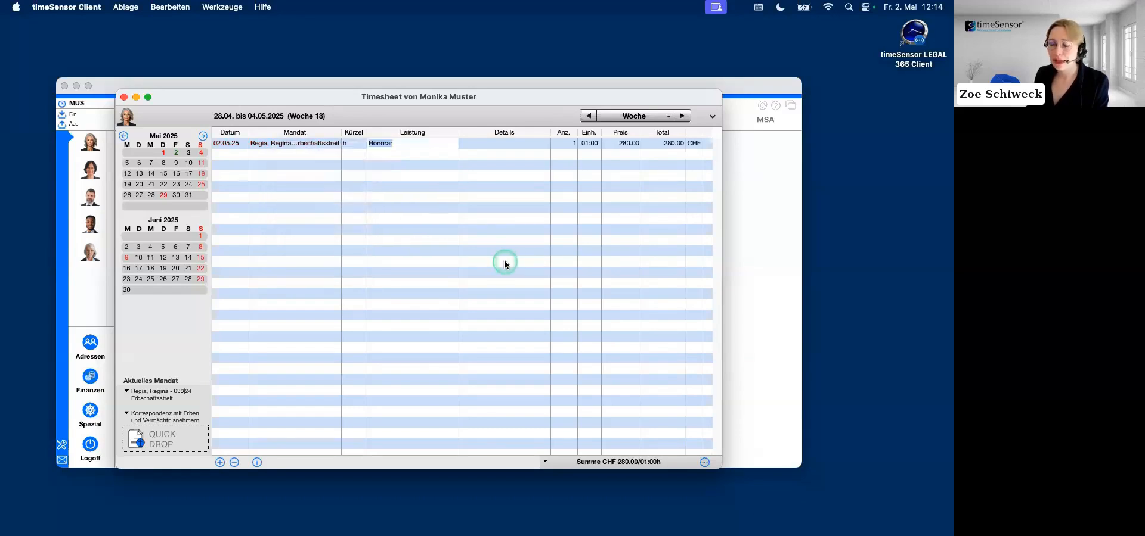
type("Termin")
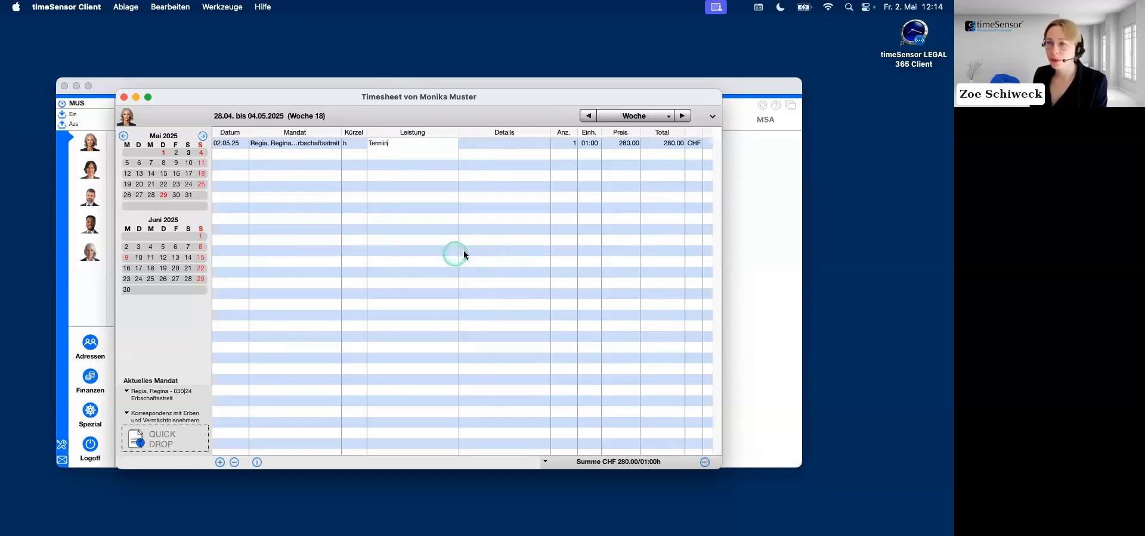
key("Return")
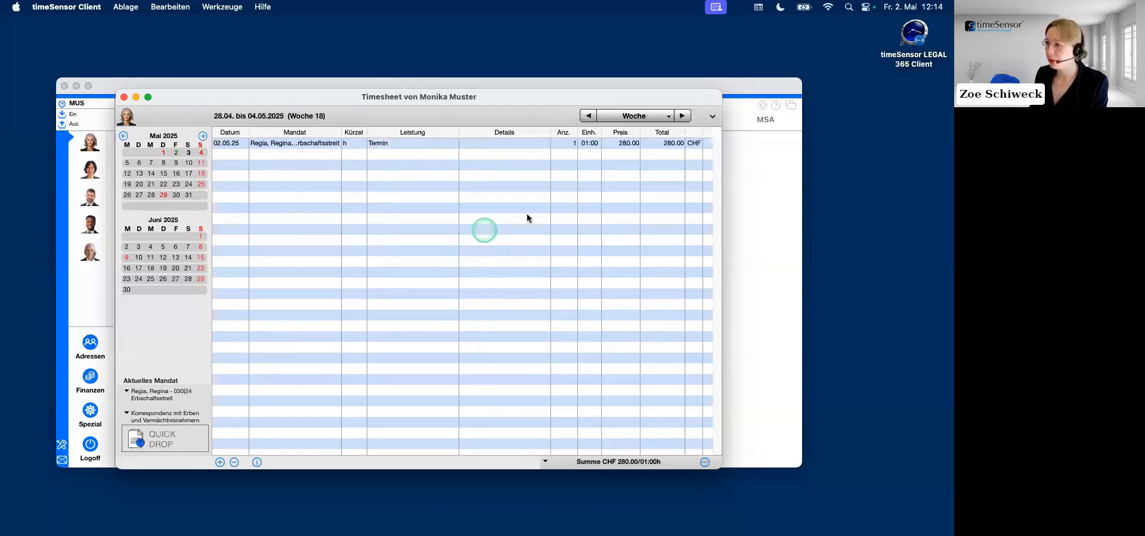
Examine the Termin entry's editable fields from Leistung through Details, Anz. and Einh. to Preis.
left_click(493, 143)
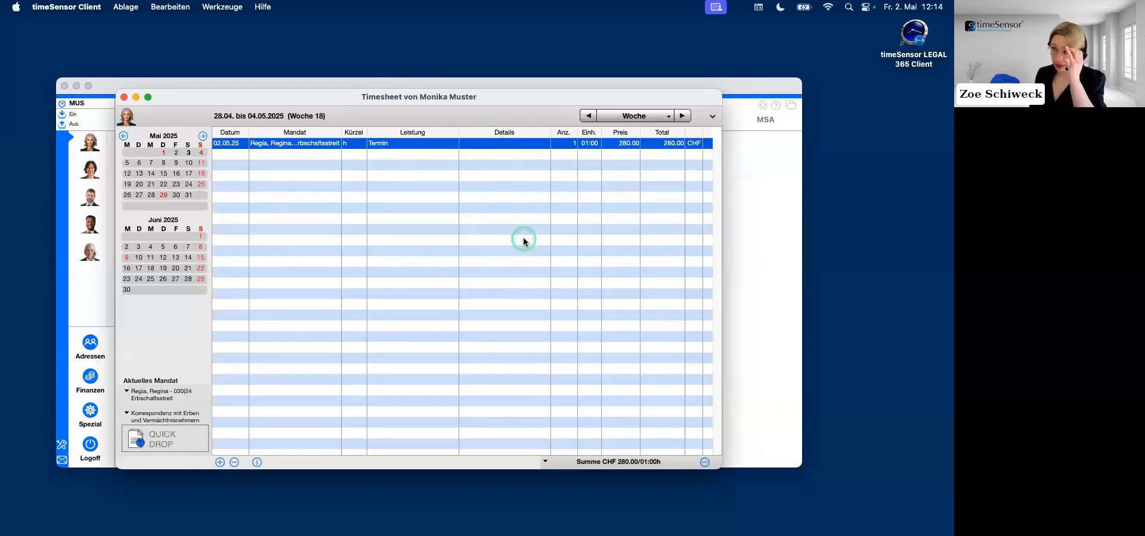
left_click(420, 145)
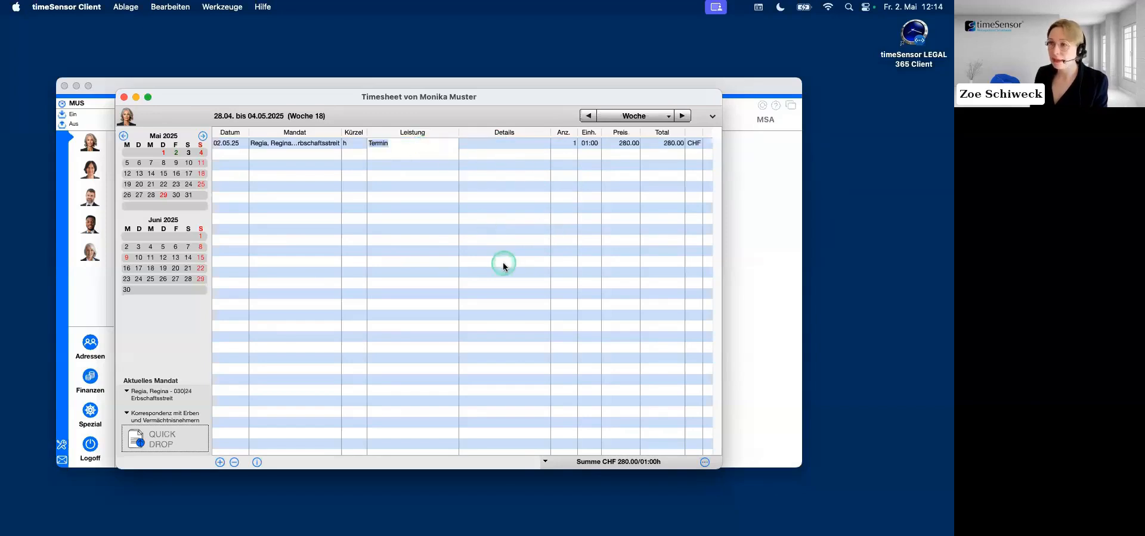
key("Tab")
key("Tab")
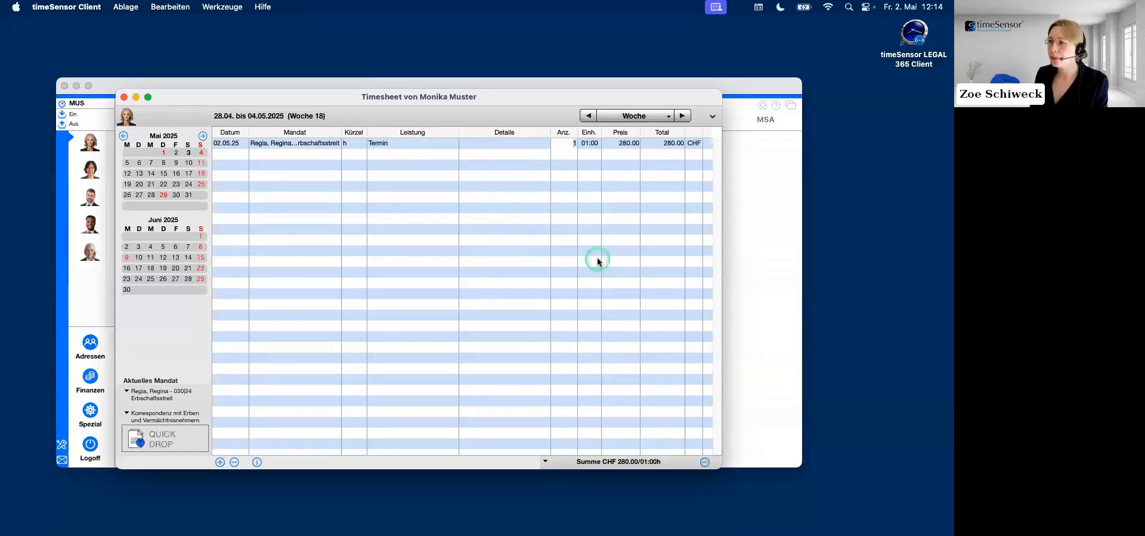
key("Tab")
key("Tab")
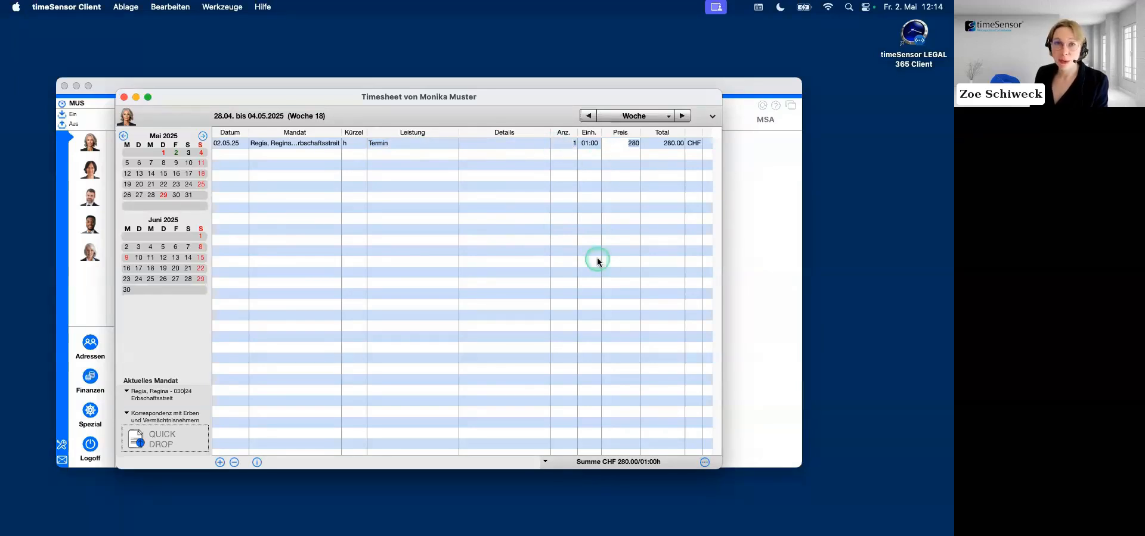
key("Return")
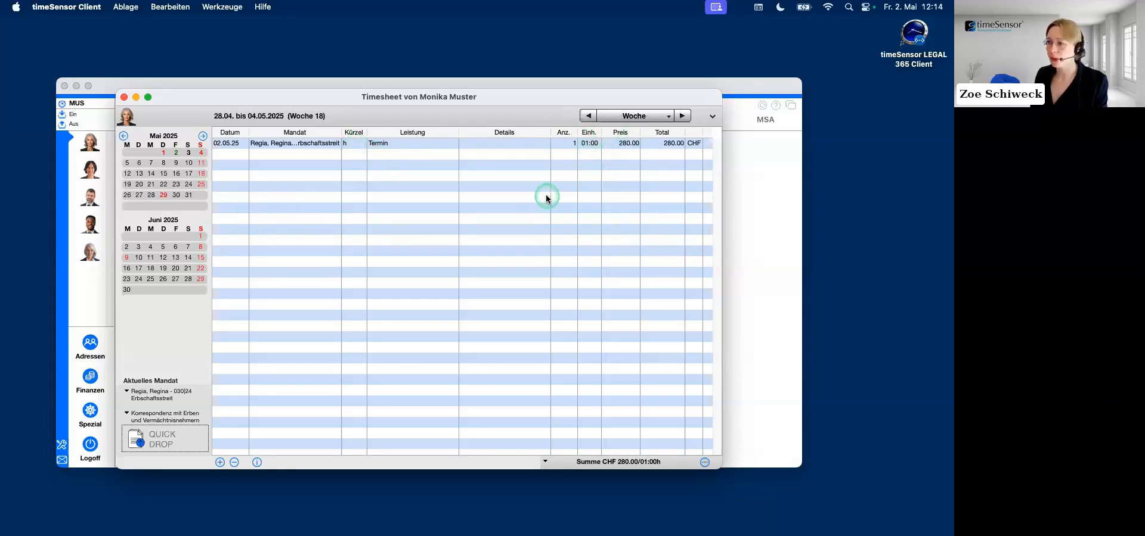
Set the Termin entry's duration to two hours by extending its Kürzel to h2:00.
left_click(351, 144)
key("Tab")
key("Tab")
key("Tab")
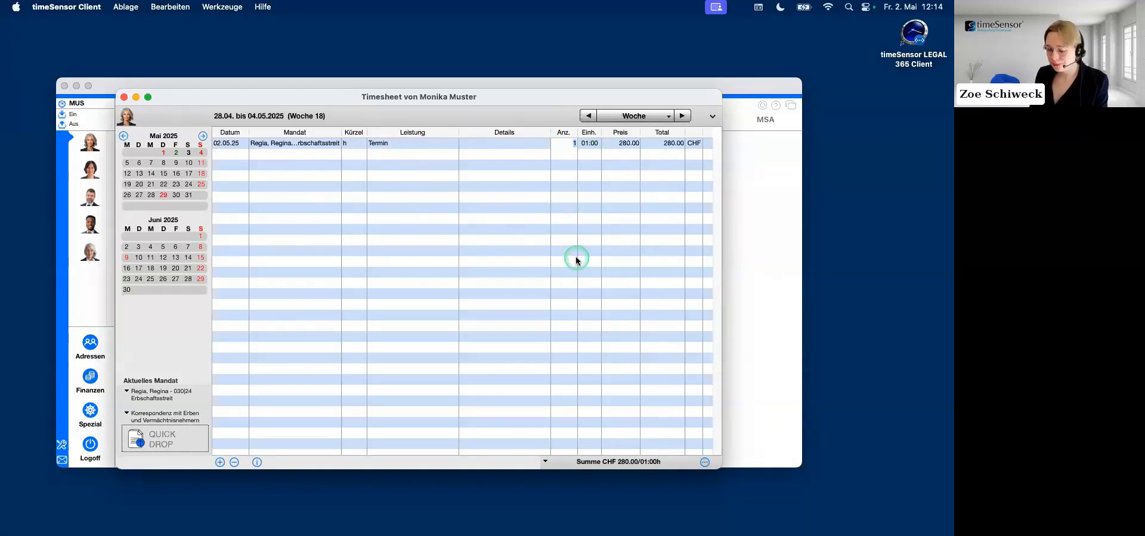
left_click(353, 178)
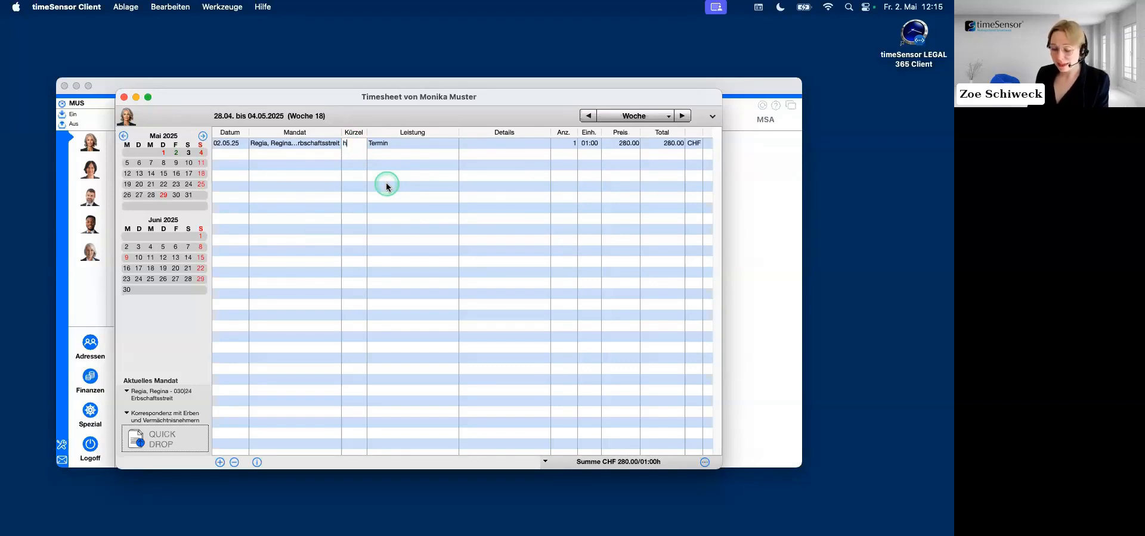
type("2:00")
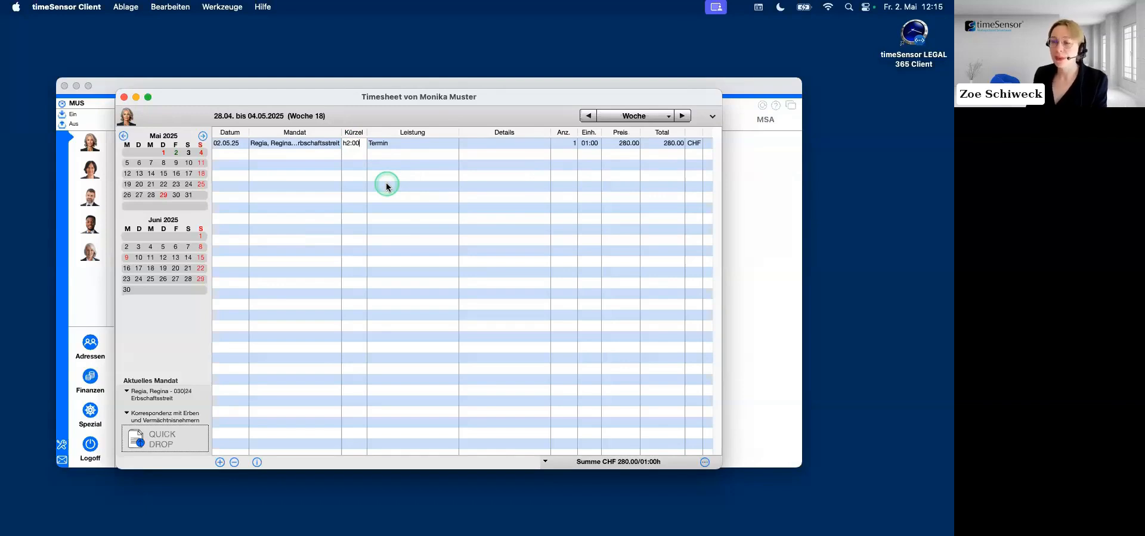
key("Return")
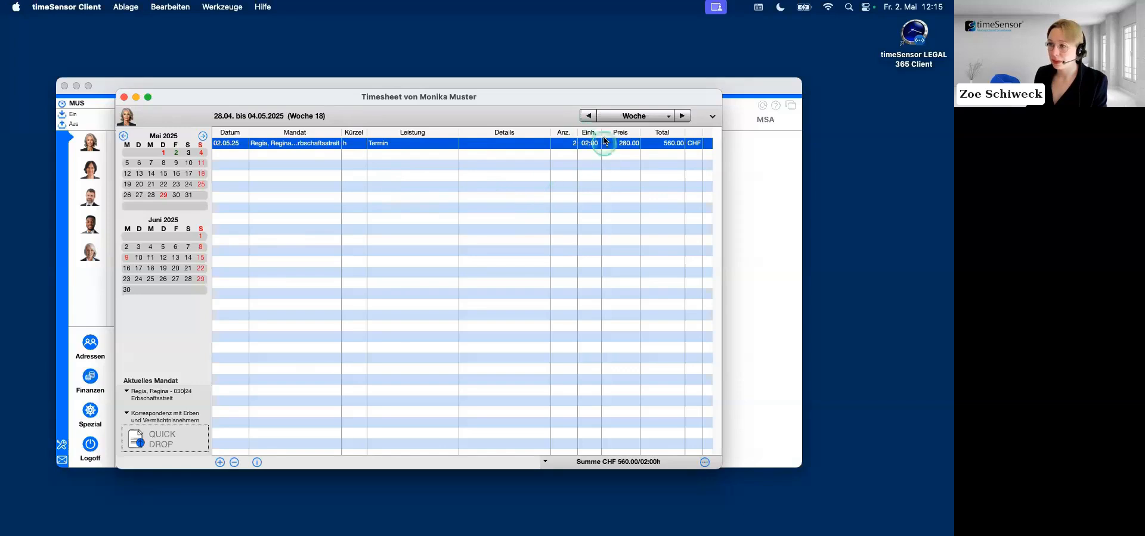
Add a second service entry for the same Erbschaftsstreit mandate with the Kürzel h1:12.
left_click(234, 156)
key("Tab")
key("Tab")
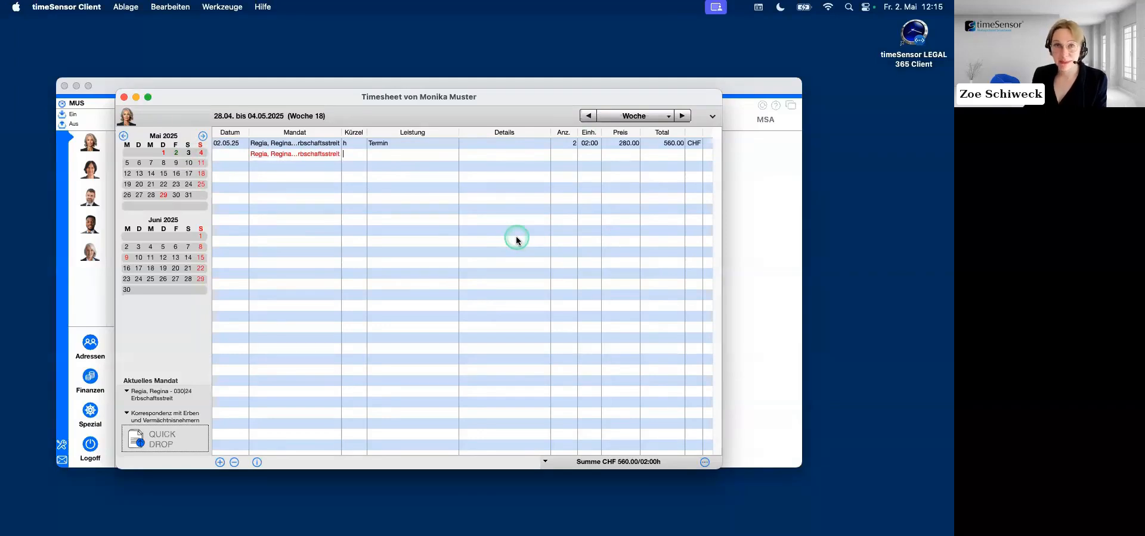
type("h1:12")
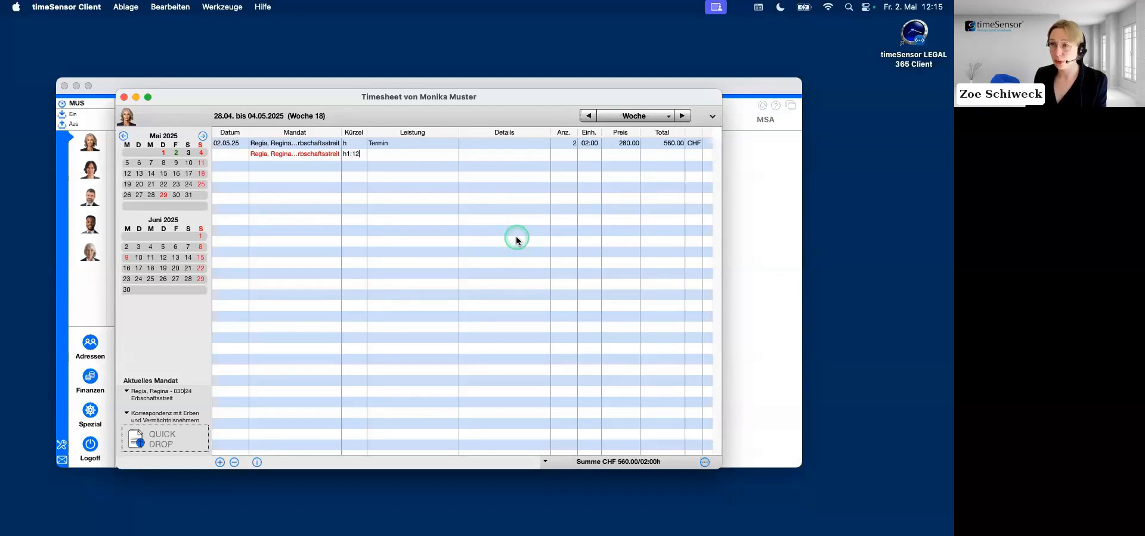
key("Tab")
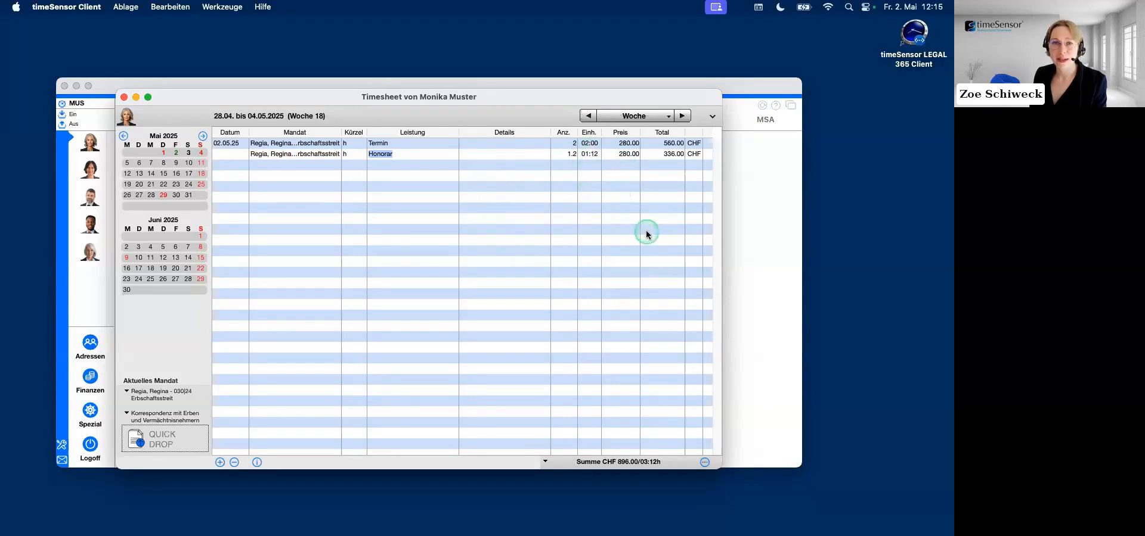
Add a third service entry for the same mandate with the time range Kürzel h11:00-14:33.
left_click(231, 167)
key("Tab")
key("Tab")
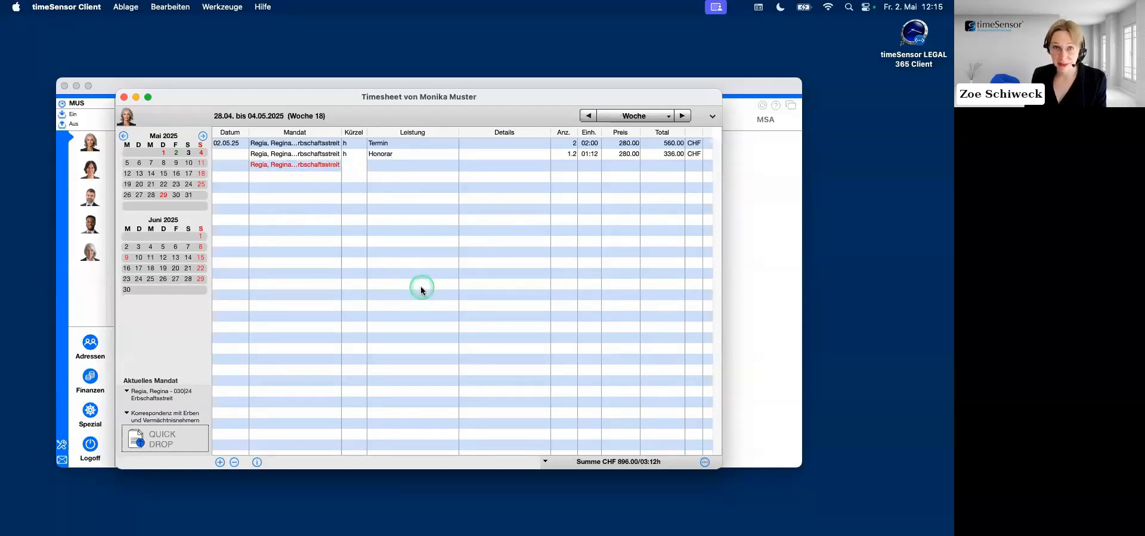
type("h")
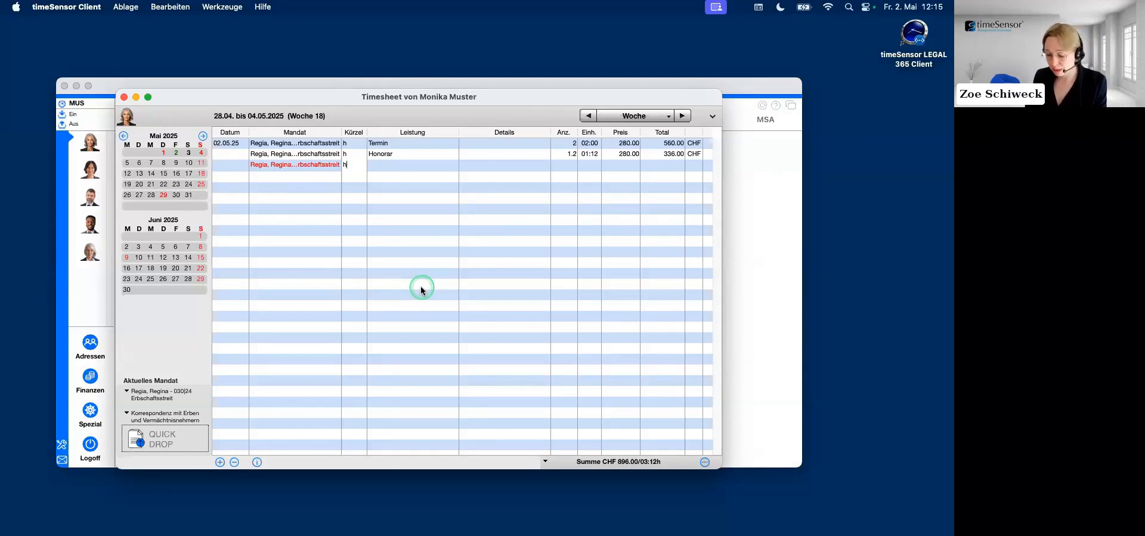
type("00")
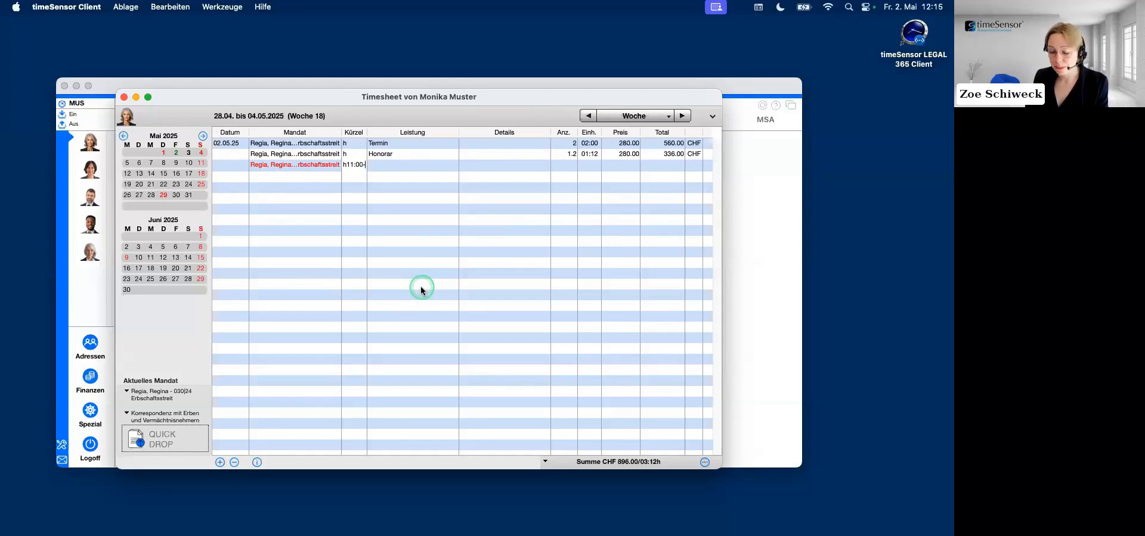
type("-14:33")
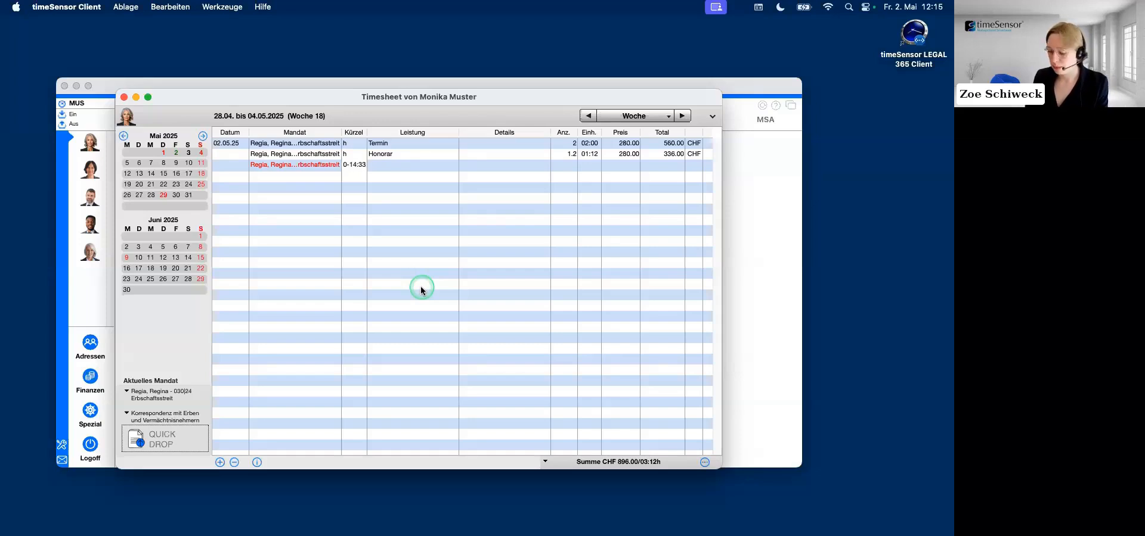
key("Return")
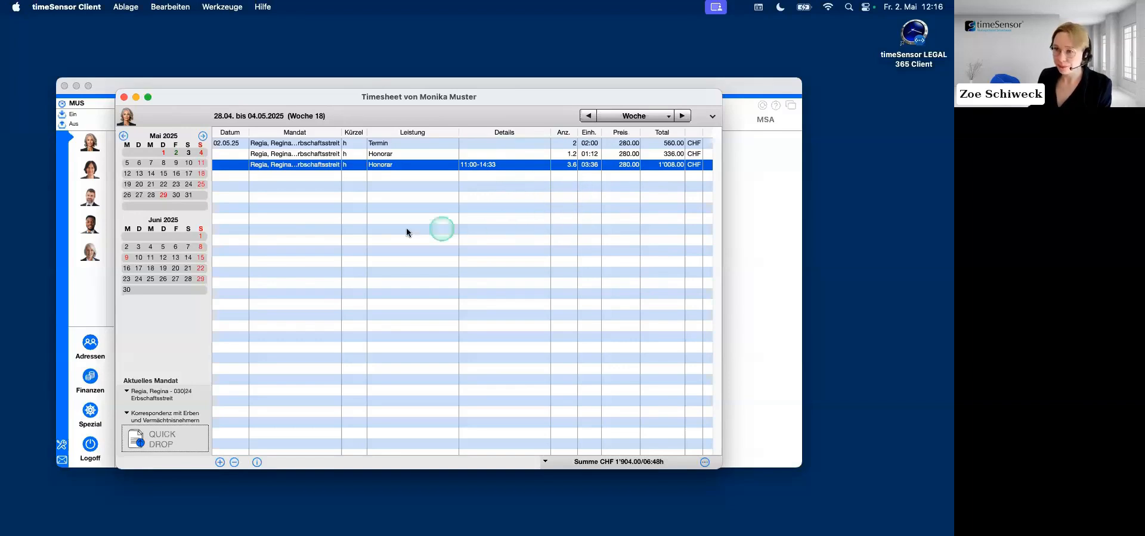
Add a combined service entry for the same Erbschaftsstreit mandate with the chained Kürzel km60h3:12s1km60.
left_click(241, 176)
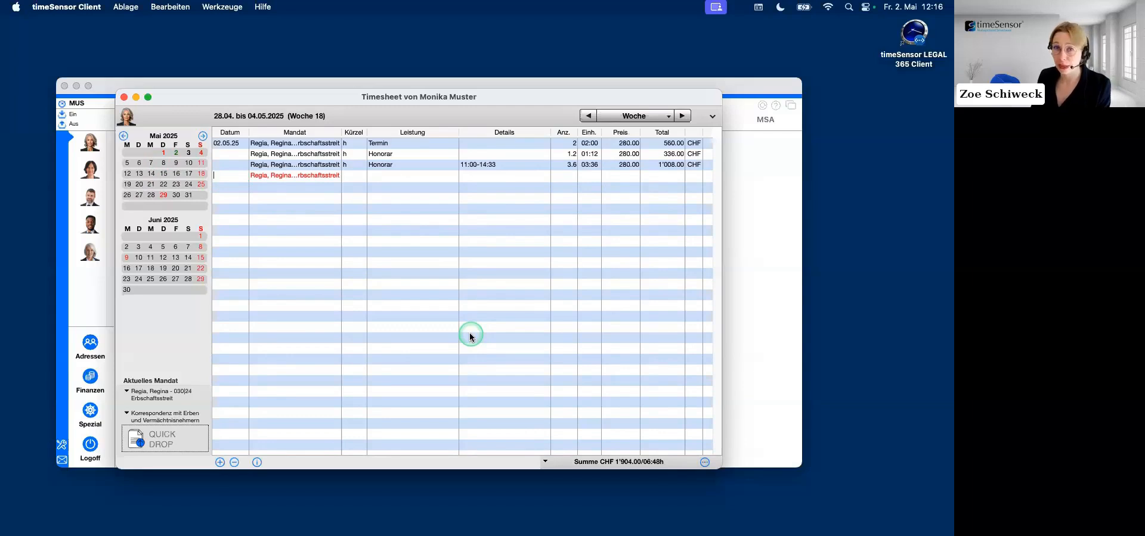
key("Tab")
key("Tab")
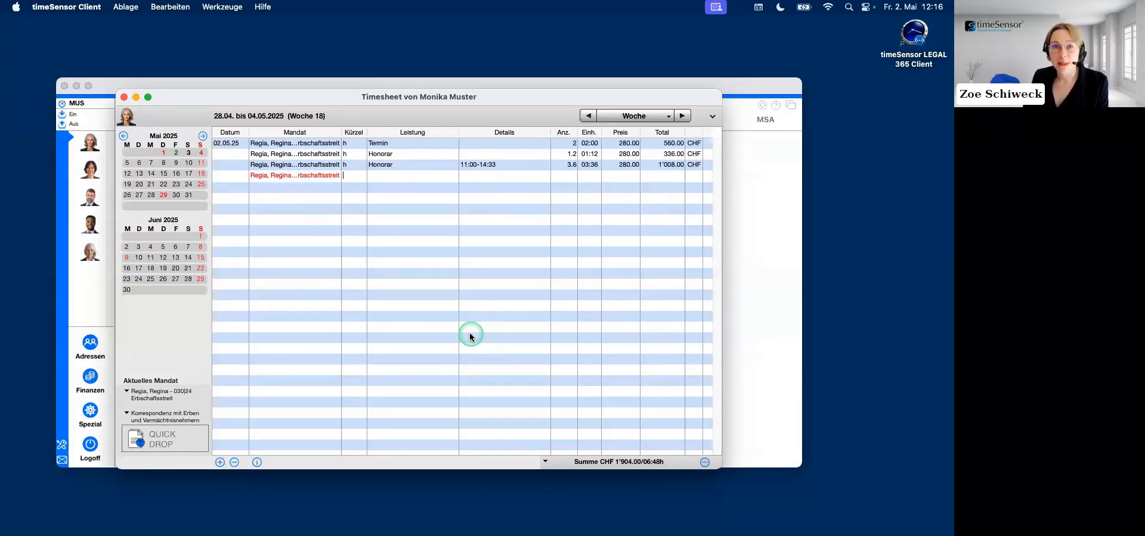
type("km")
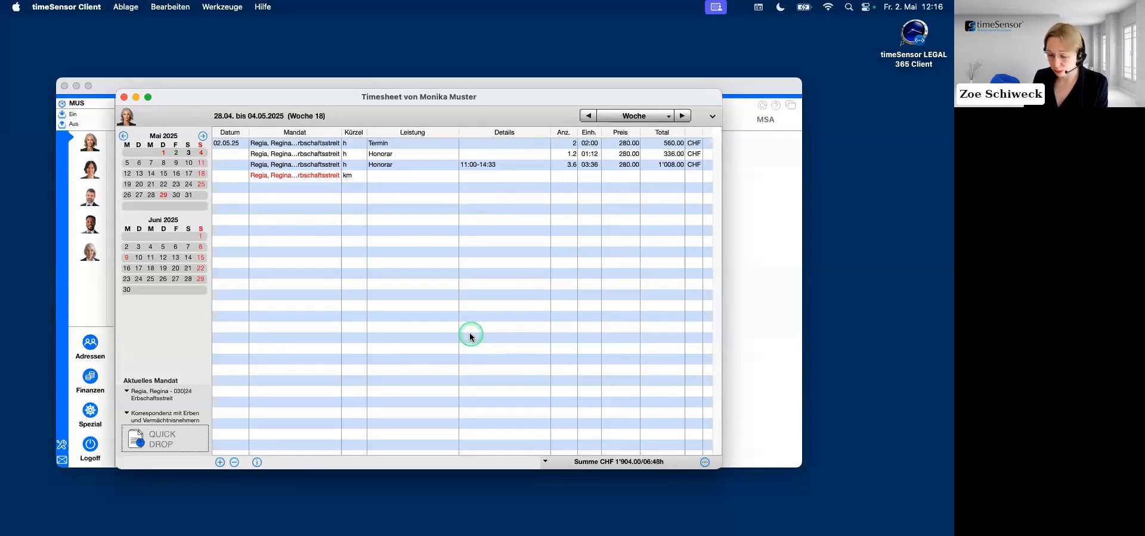
type("60")
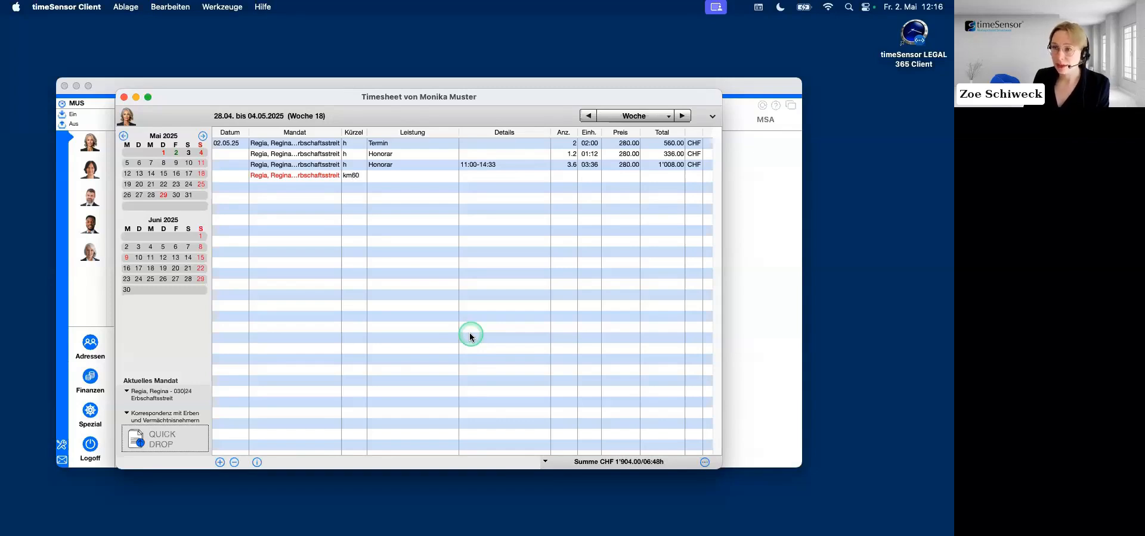
type("h3:12")
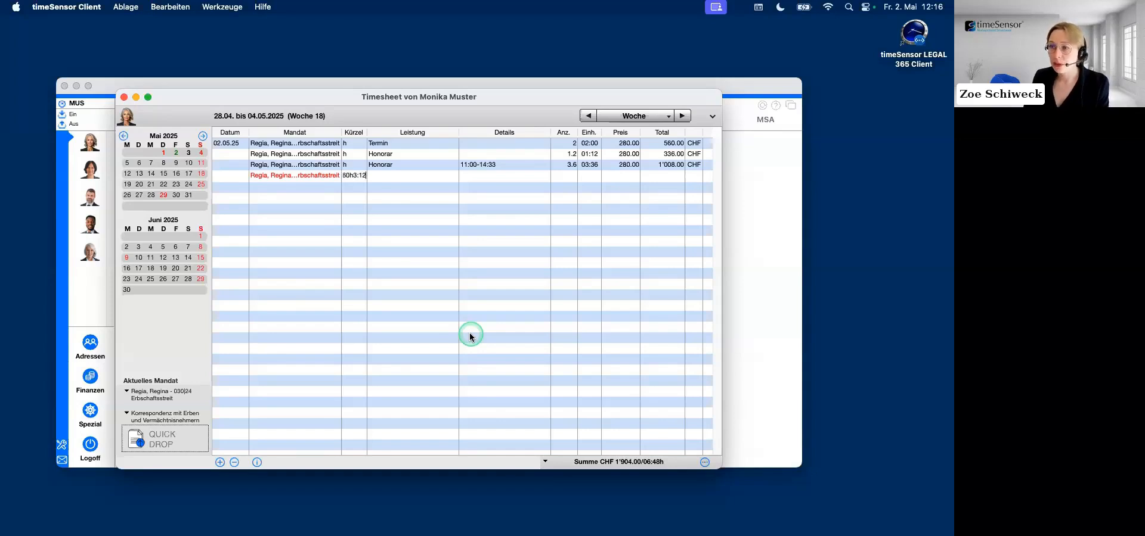
type("s1")
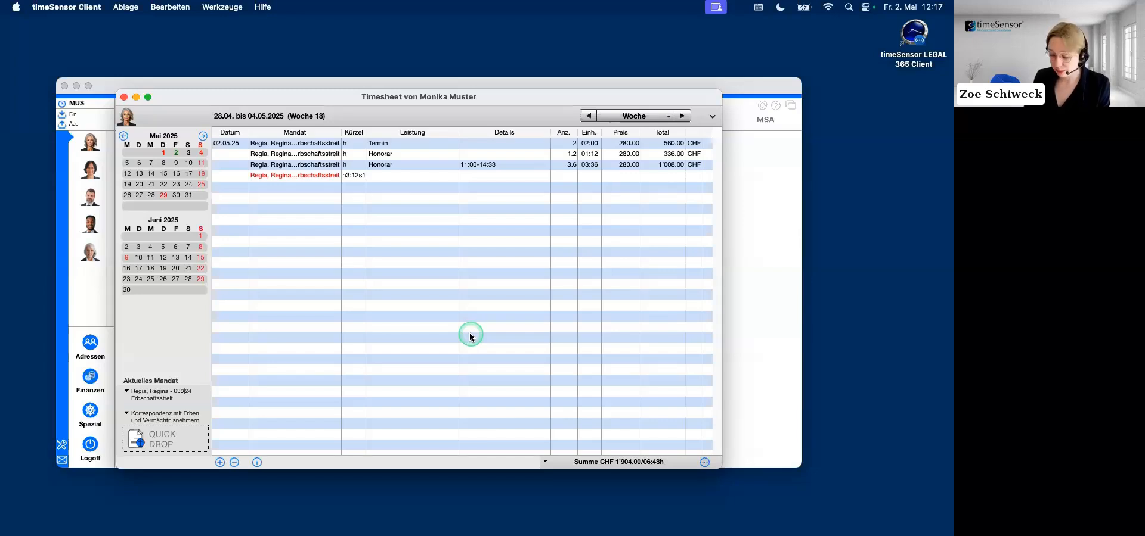
type("km60")
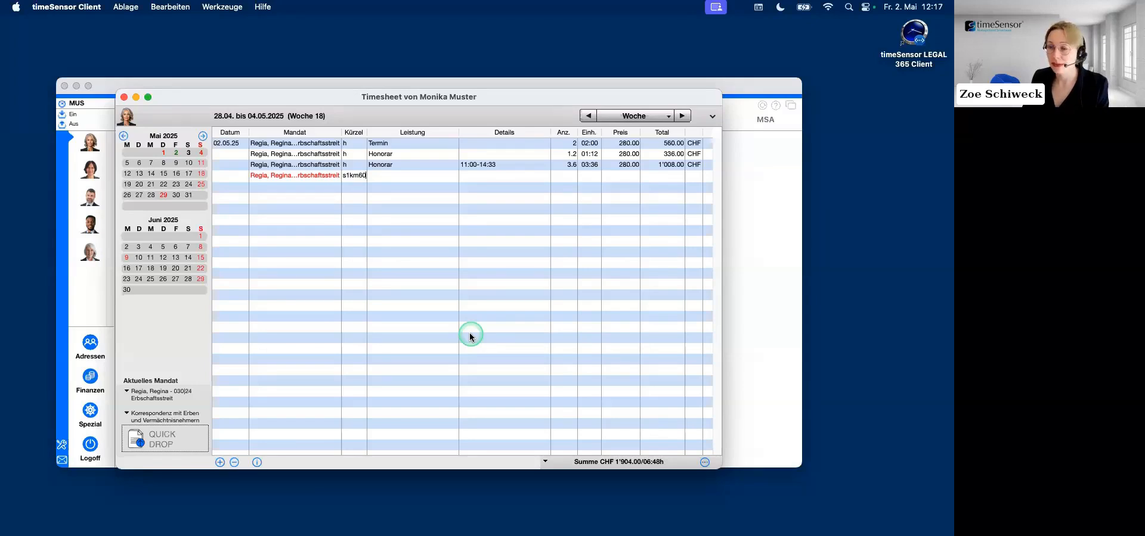
key("Return")
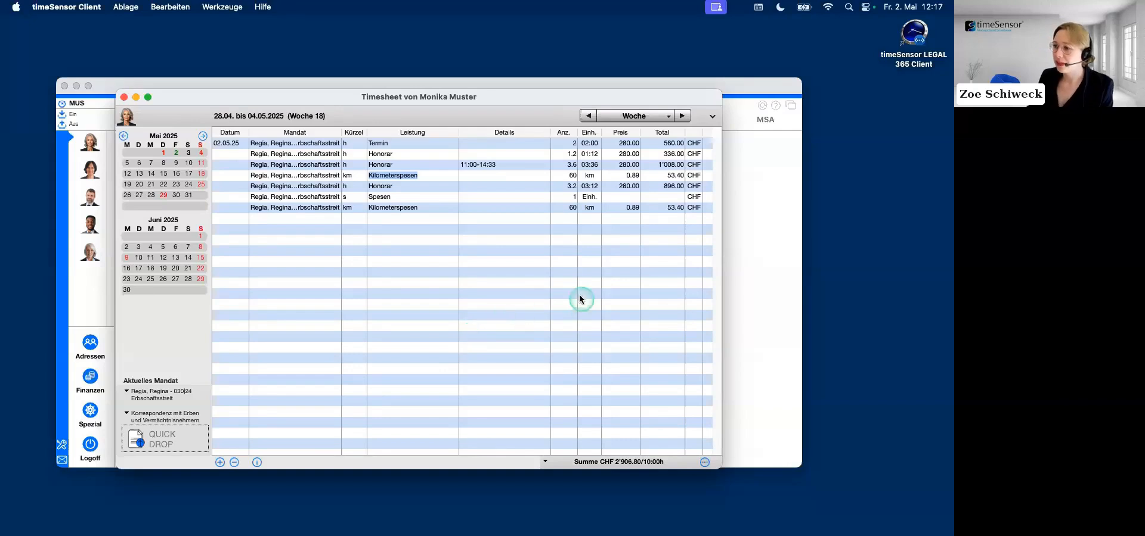
left_click(618, 176)
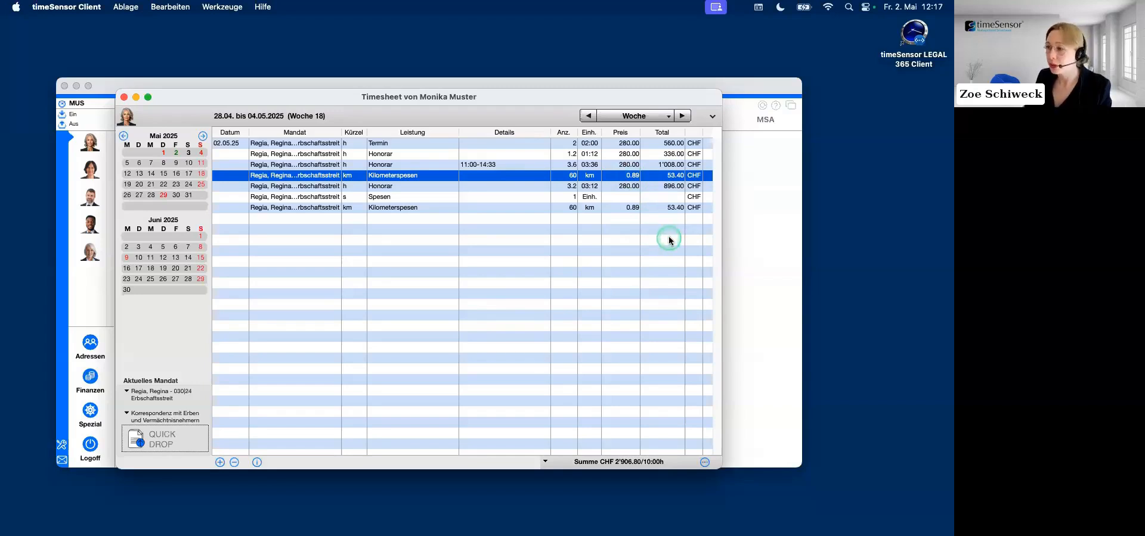
left_click(580, 209)
left_click(580, 175)
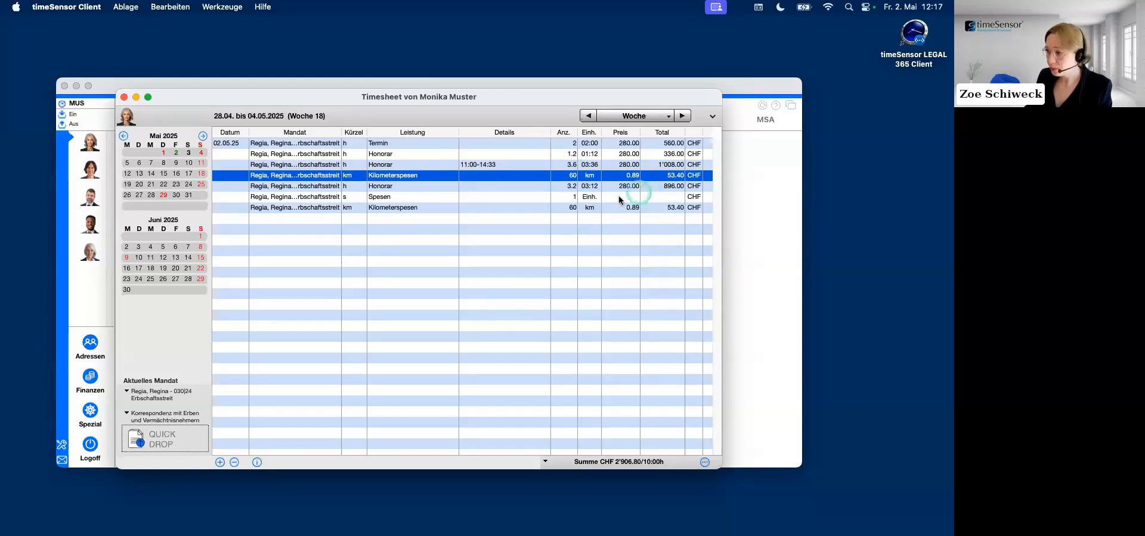
Change the Spesen entry's Leistung to Mittagessen and set its Preis to 20.
left_click(488, 196)
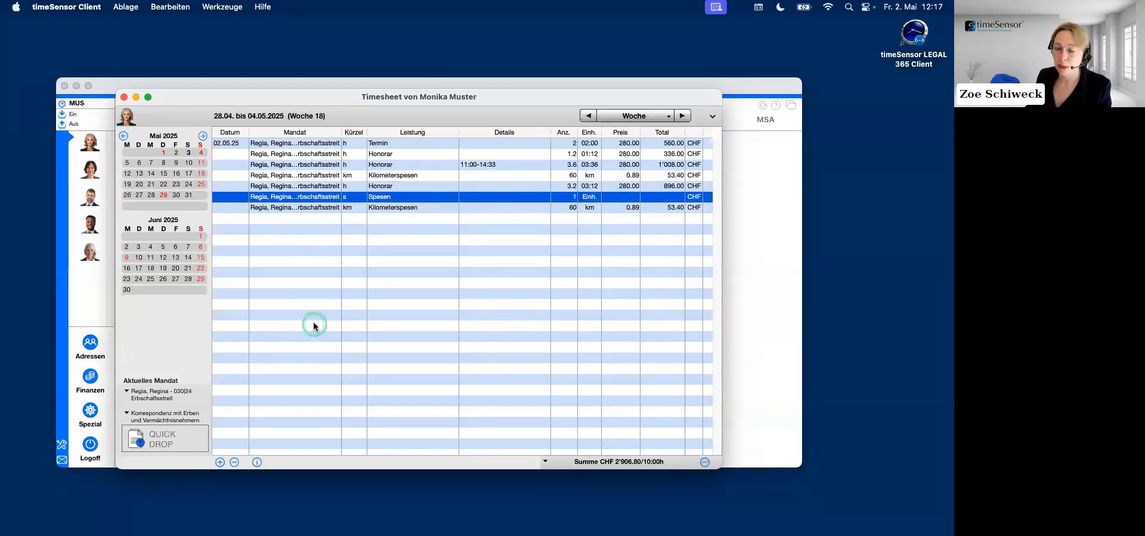
left_click(434, 196)
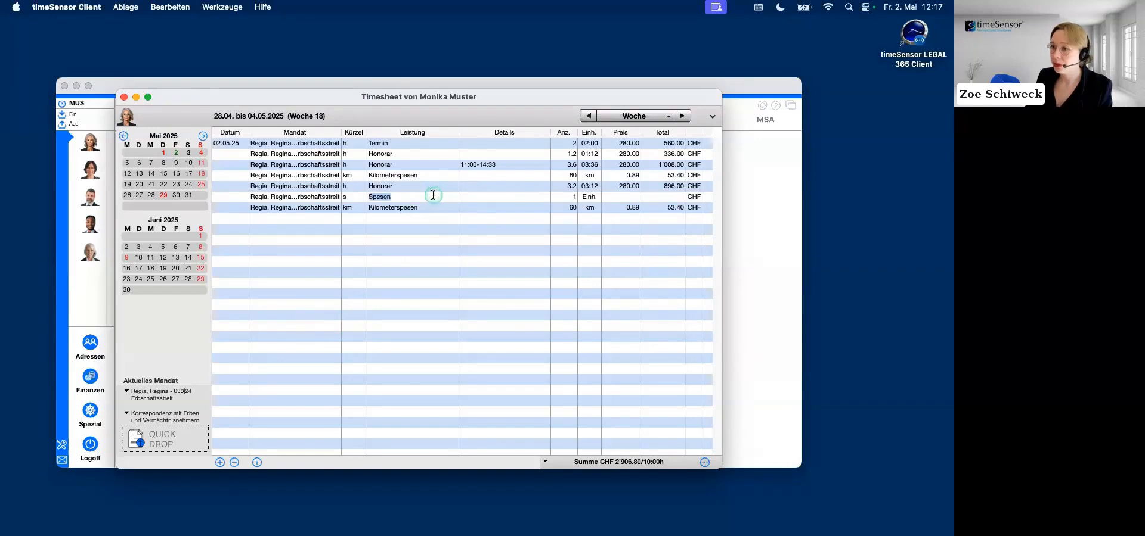
type("Mittagessen")
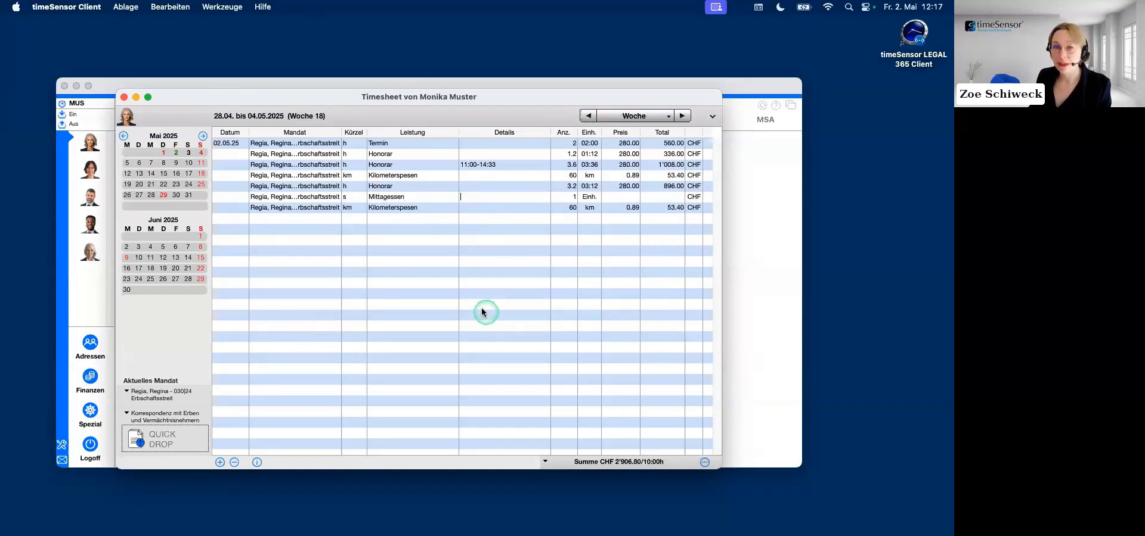
key("Tab")
key("Tab")
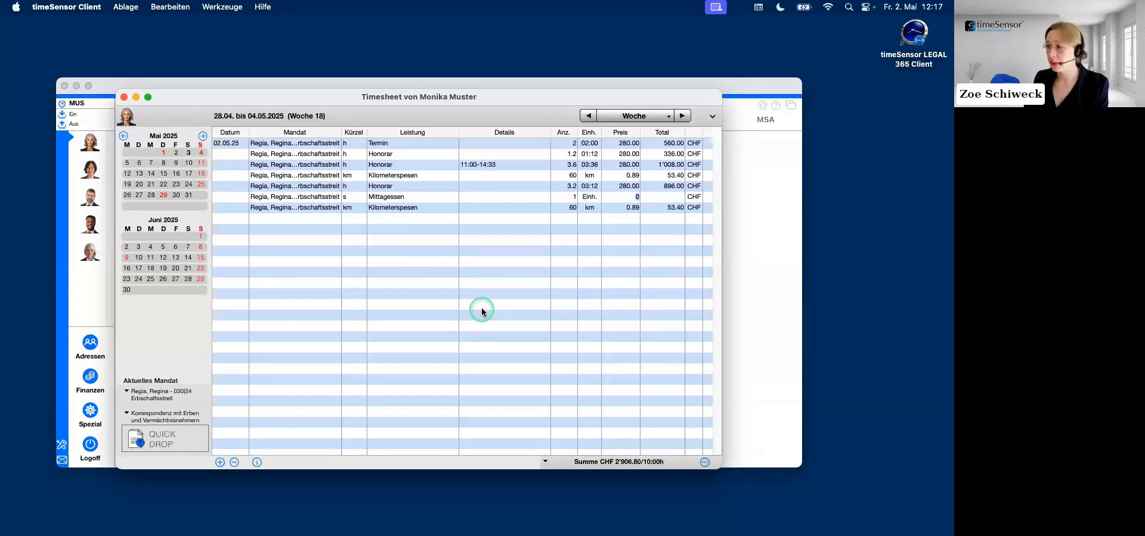
type("20")
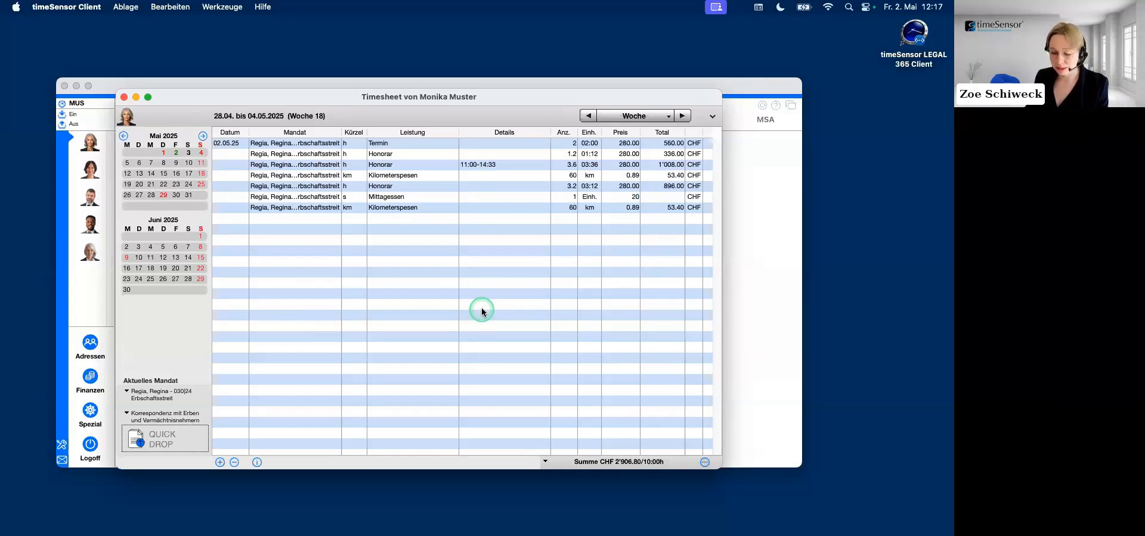
key("Tab")
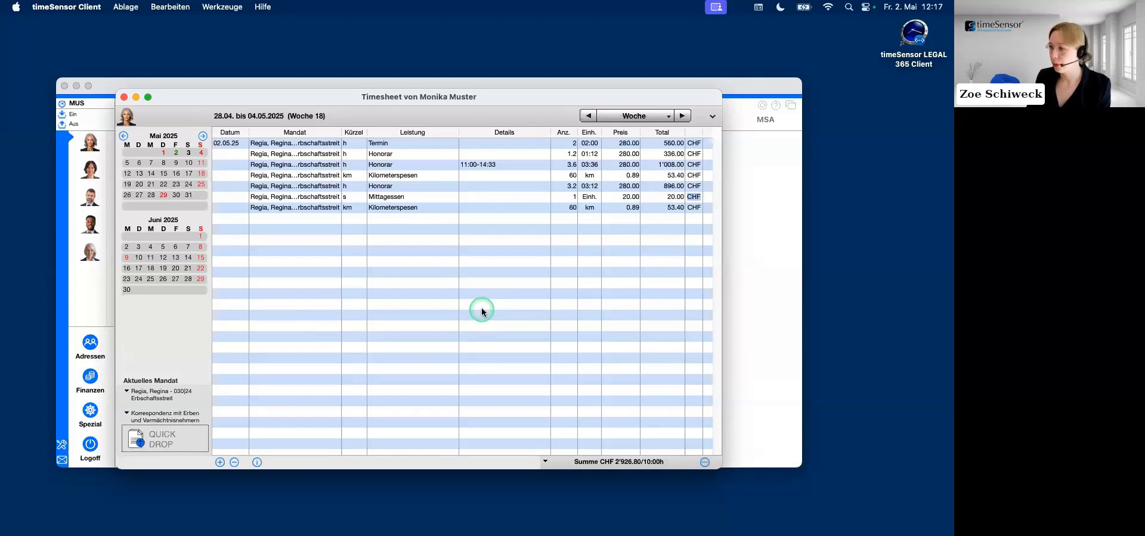
left_click(350, 326)
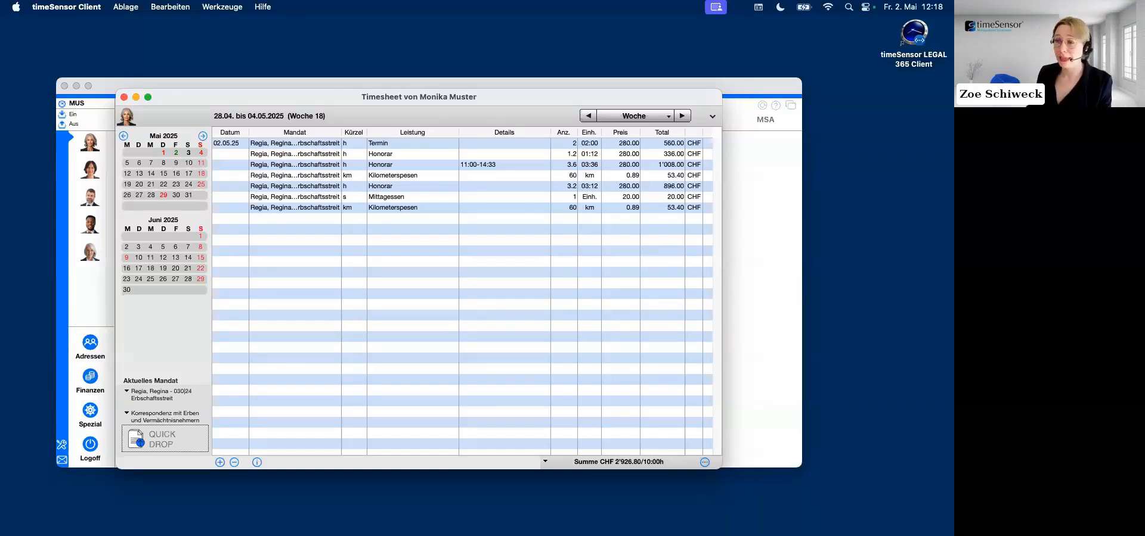
Select the Termin and first Honorar entries and examine the actions available for them, including Leistungen konsolidieren.
left_click(504, 187)
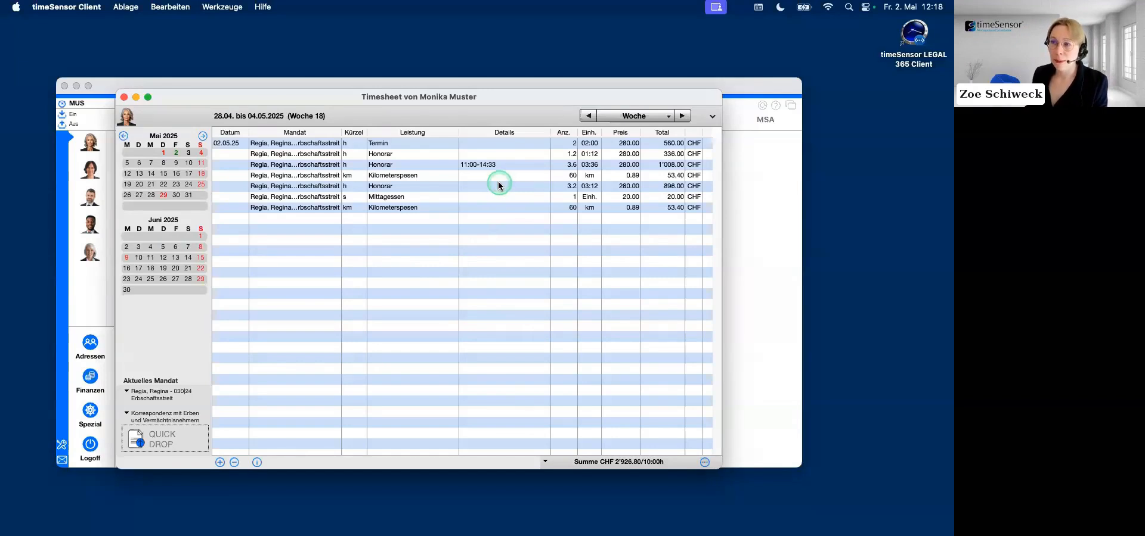
left_click_drag(466, 98, 463, 94)
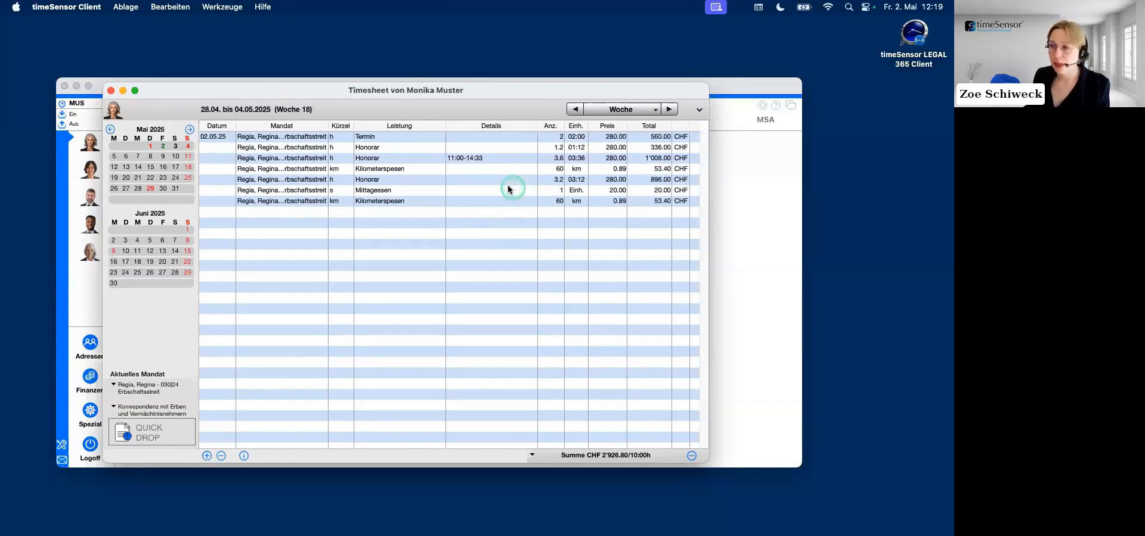
left_click(365, 137)
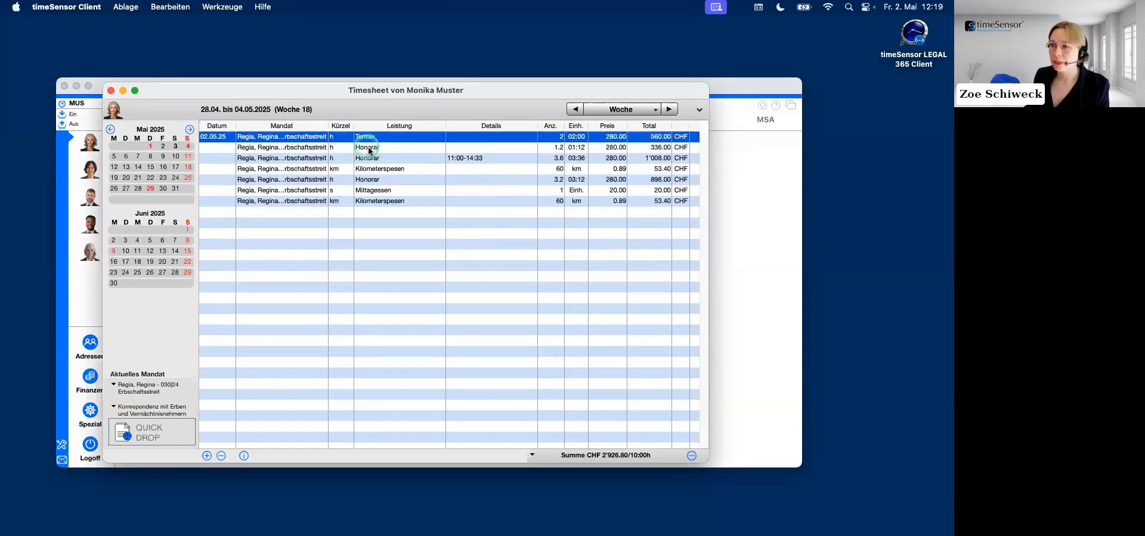
left_click(369, 149, "shift")
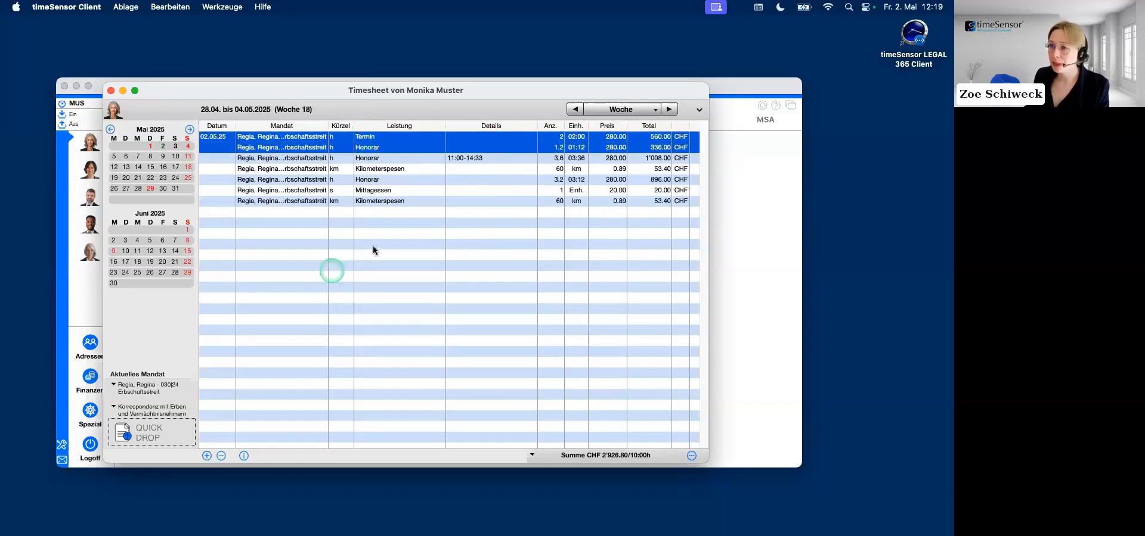
left_click(692, 456)
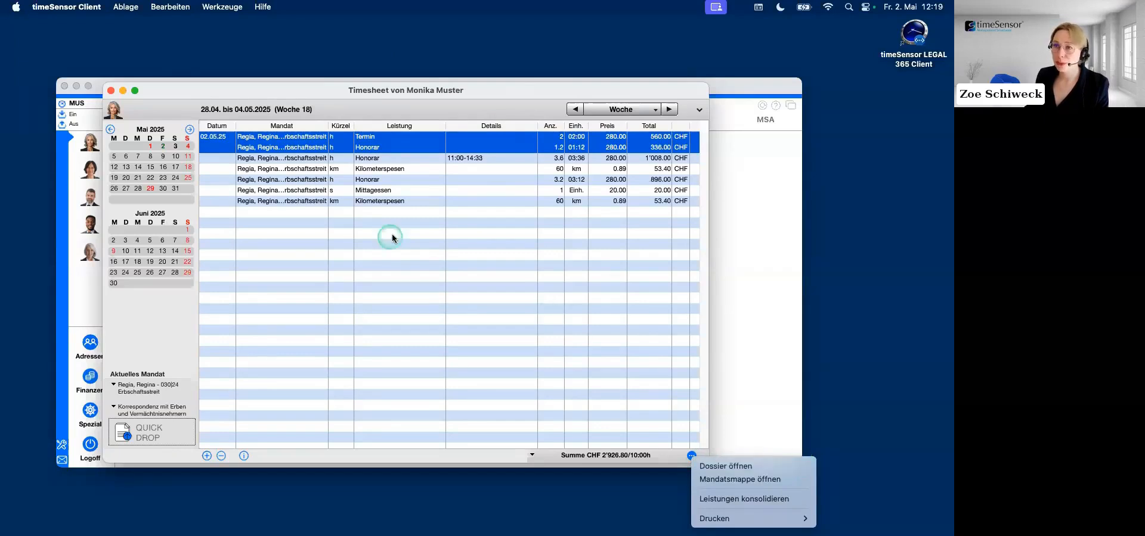
left_click(798, 466)
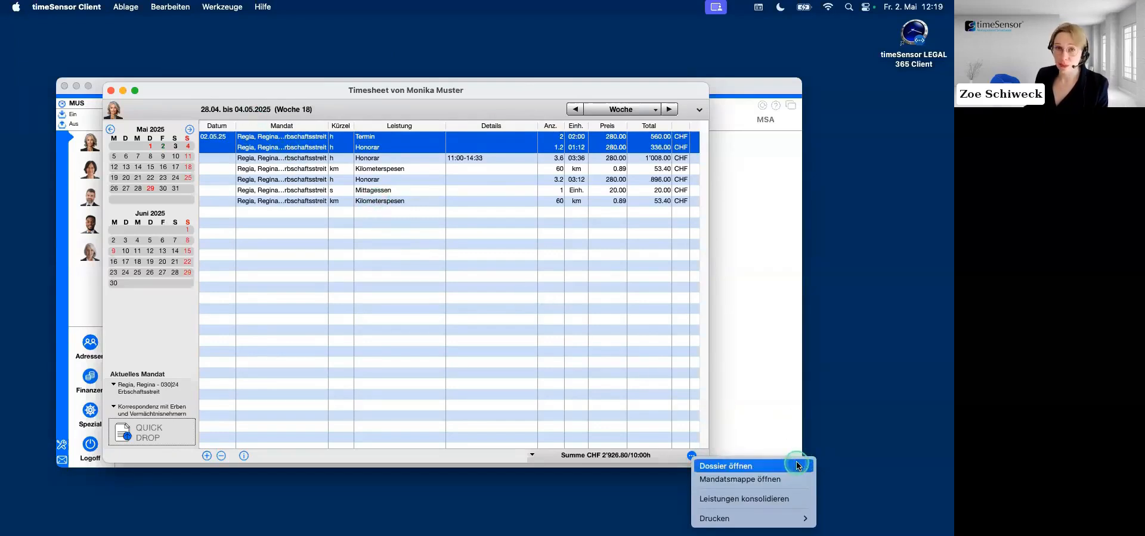
left_click(797, 498)
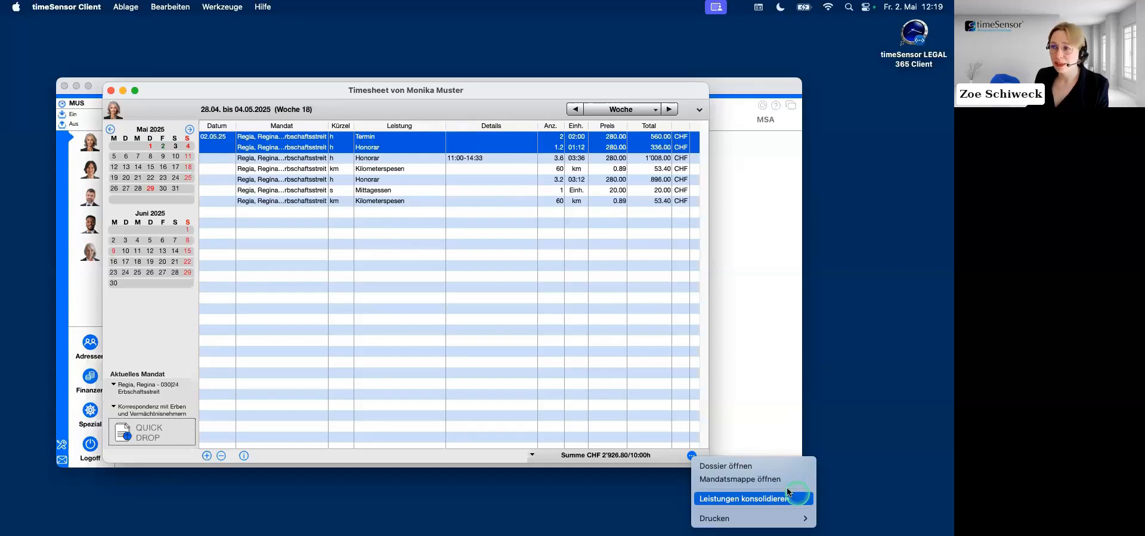
left_click(344, 158)
left_click(455, 260)
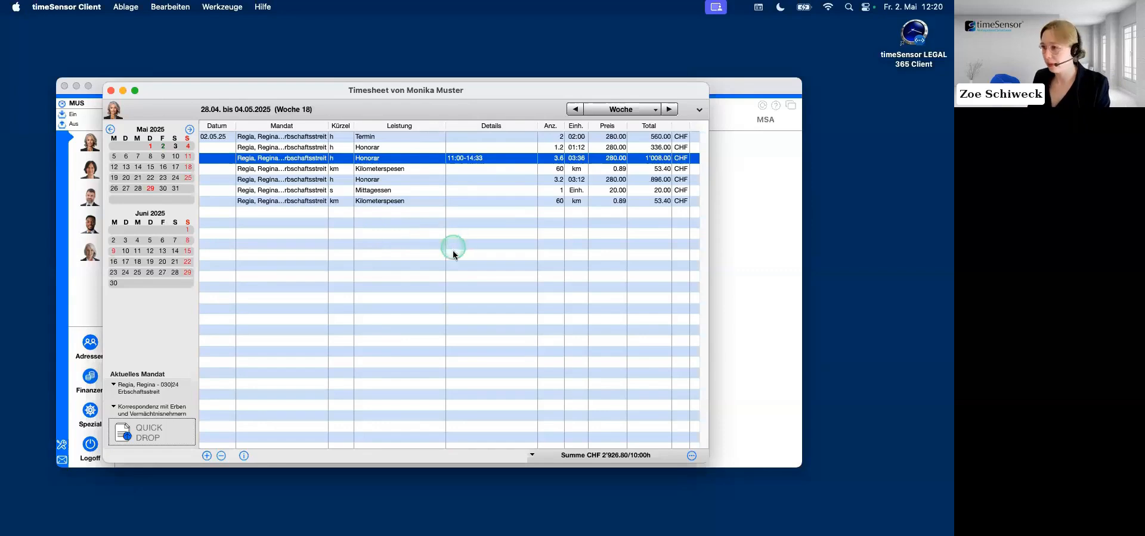
Transfer the first three entries, from Termin through the 11:00-14:33 Honorar, to the Dossier.
left_click(372, 137)
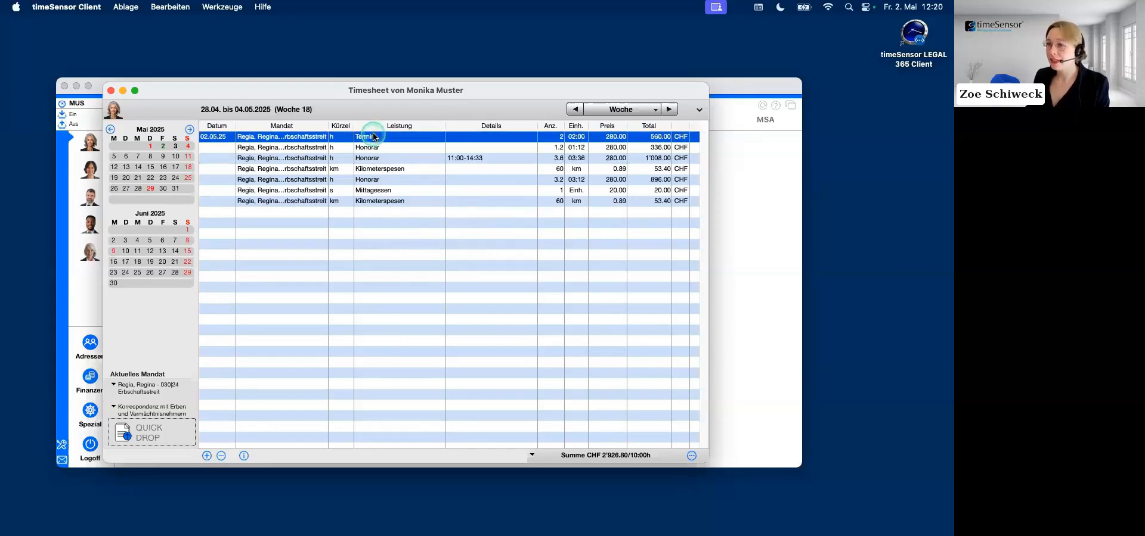
left_click(376, 158, "shift")
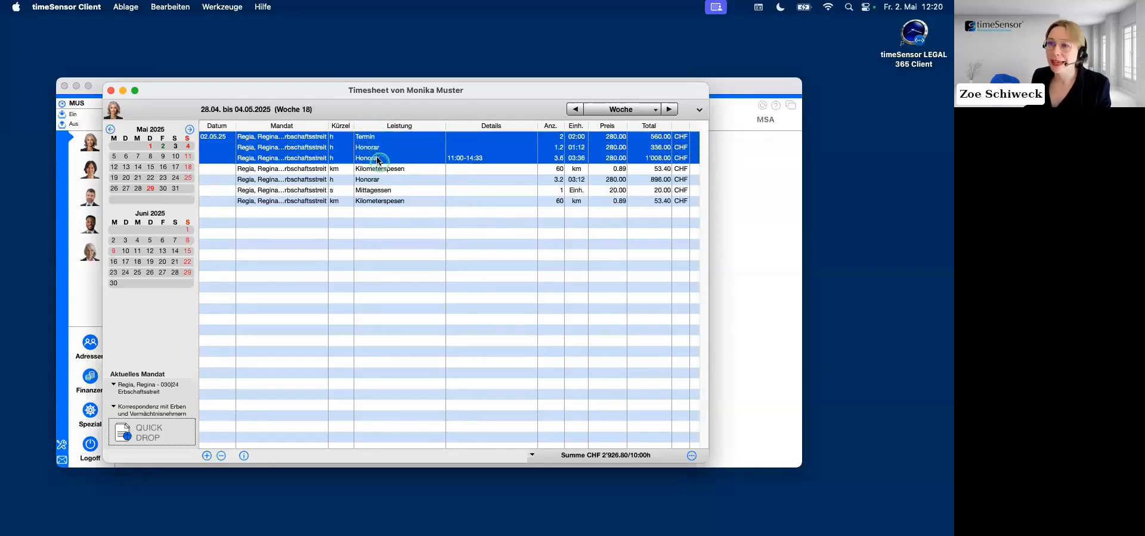
left_click(217, 6)
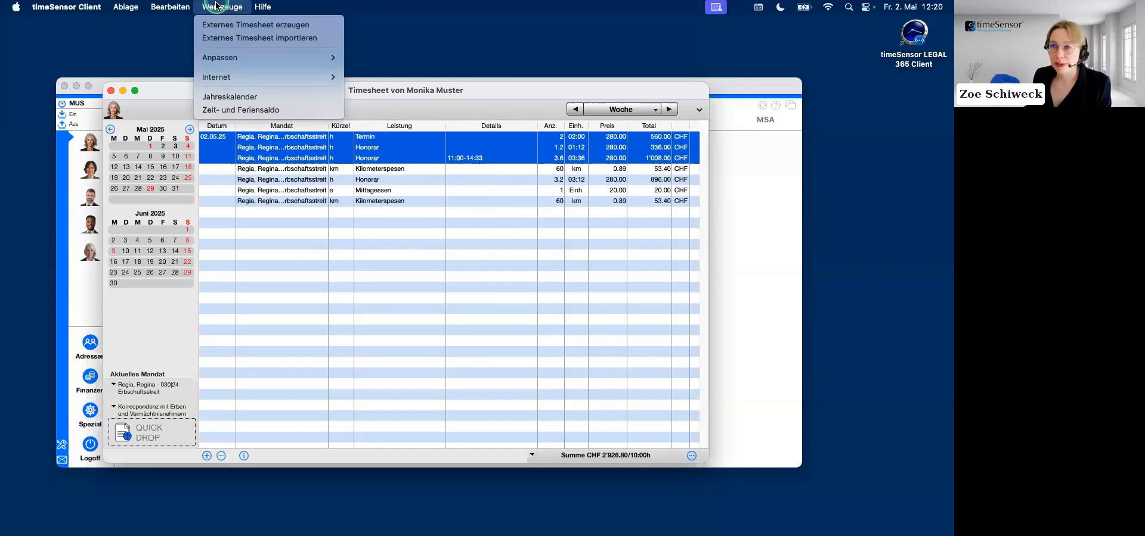
left_click(293, 60)
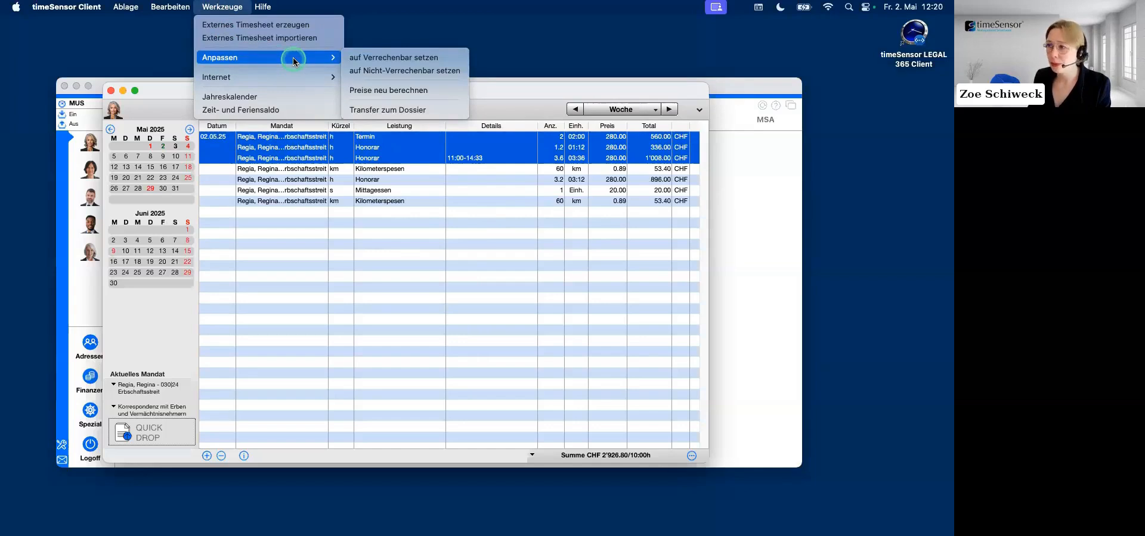
left_click(461, 60)
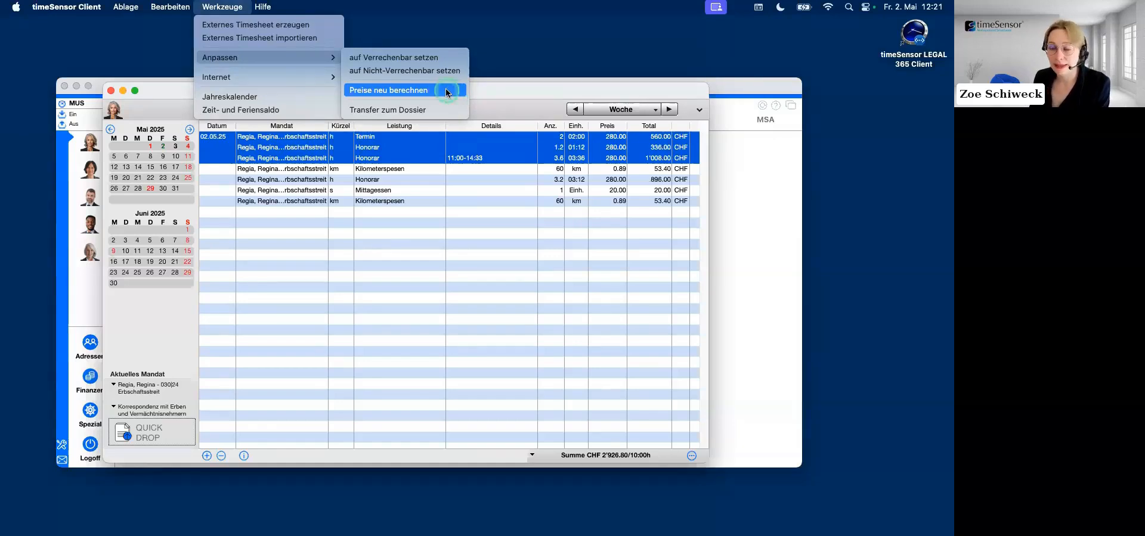
left_click(487, 287)
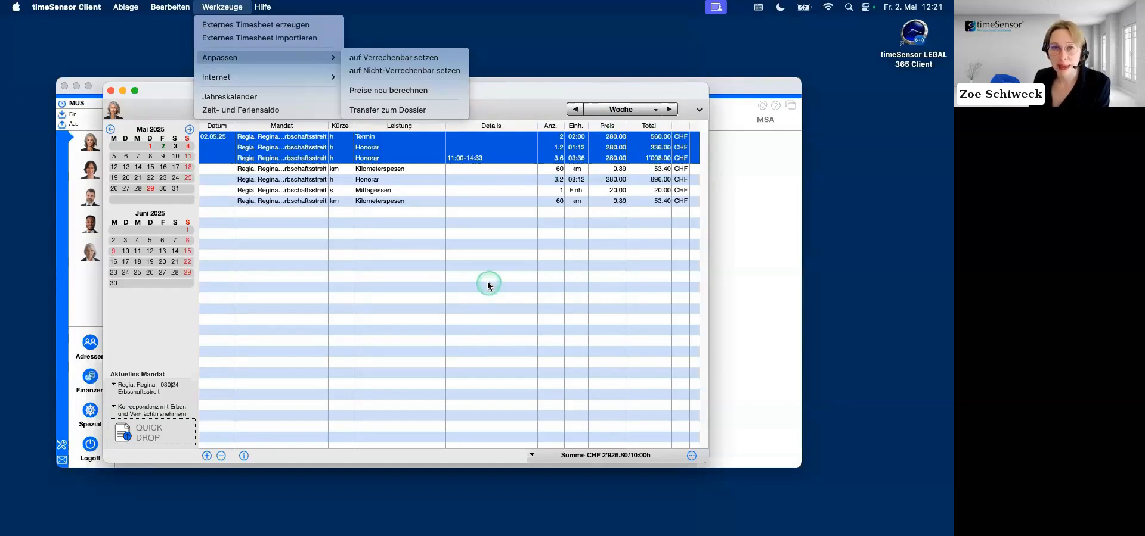
left_click(449, 109)
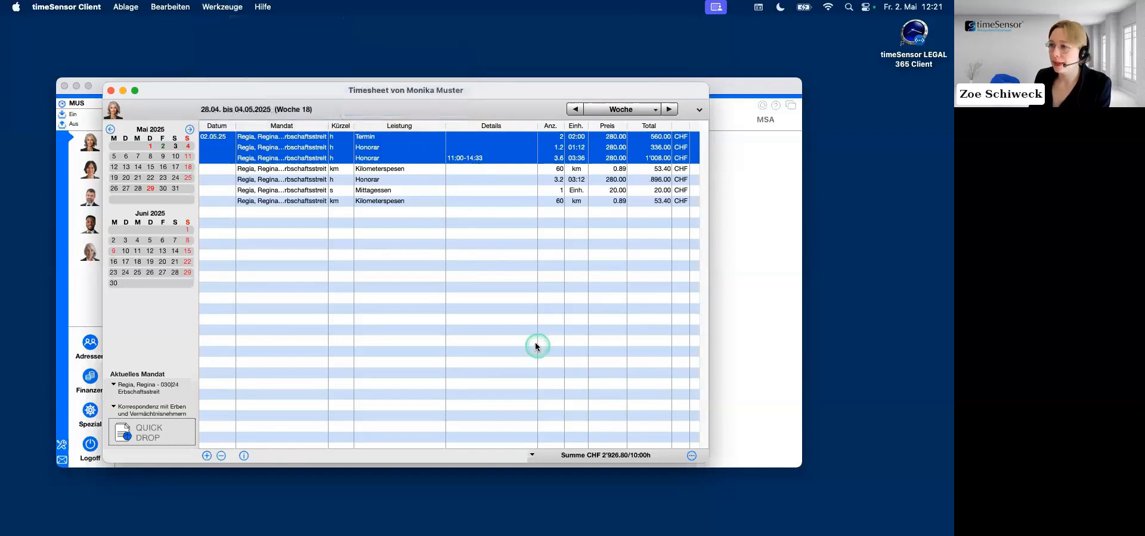
left_click(466, 272)
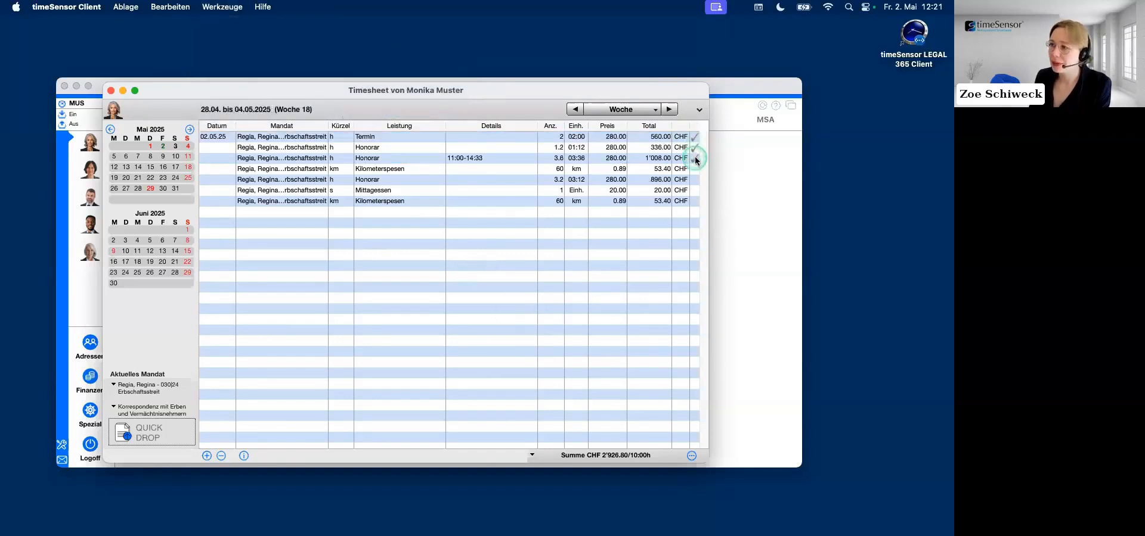
Try to delete the transferred Honorar entry with the details 11:00-14:33.
left_click(376, 160)
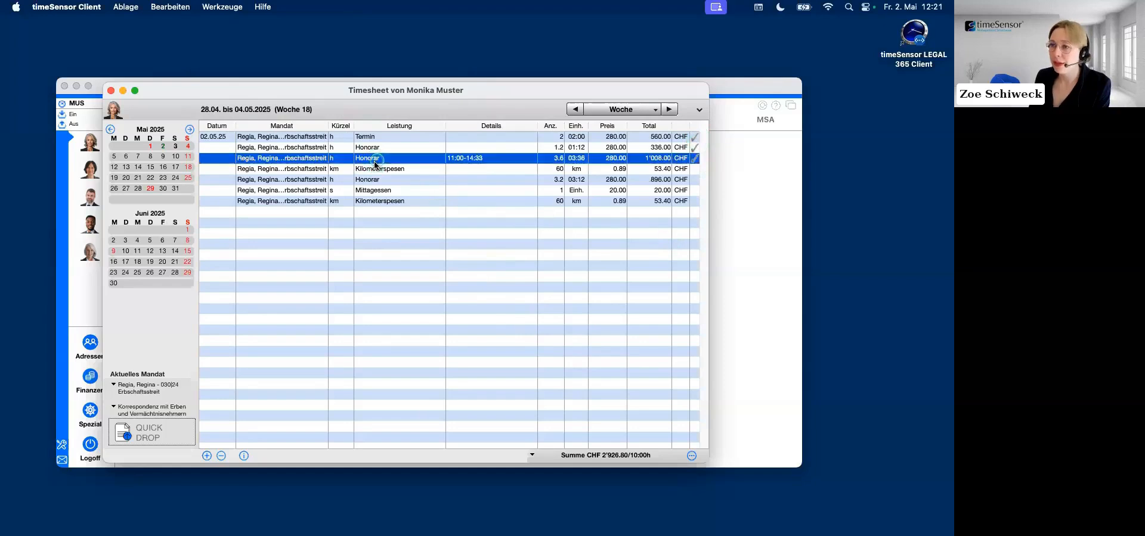
left_click(221, 456)
left_click(380, 306)
left_click(372, 159)
left_click(221, 456)
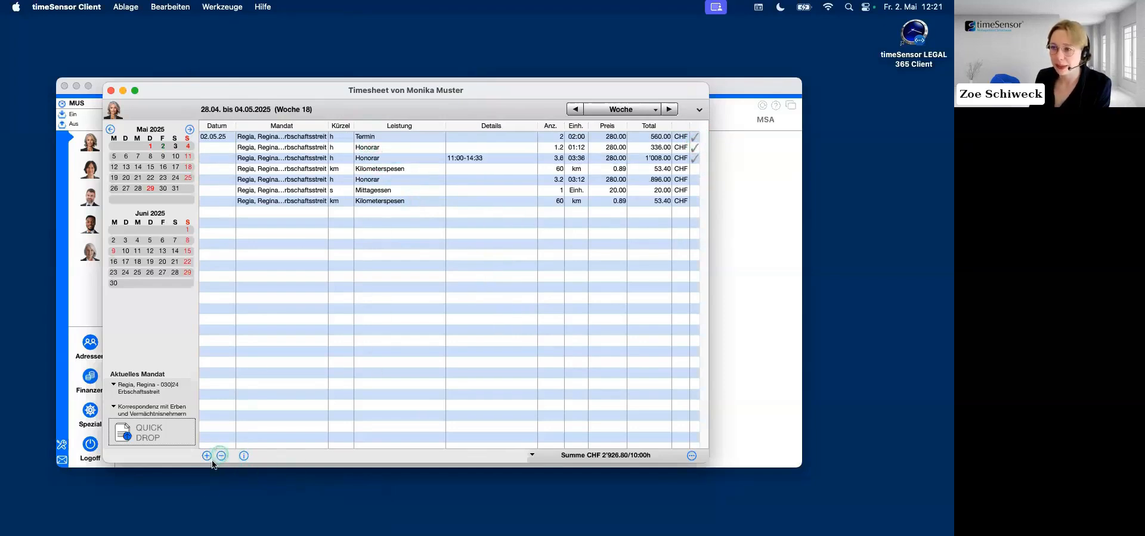
left_click(357, 158)
left_click(352, 359)
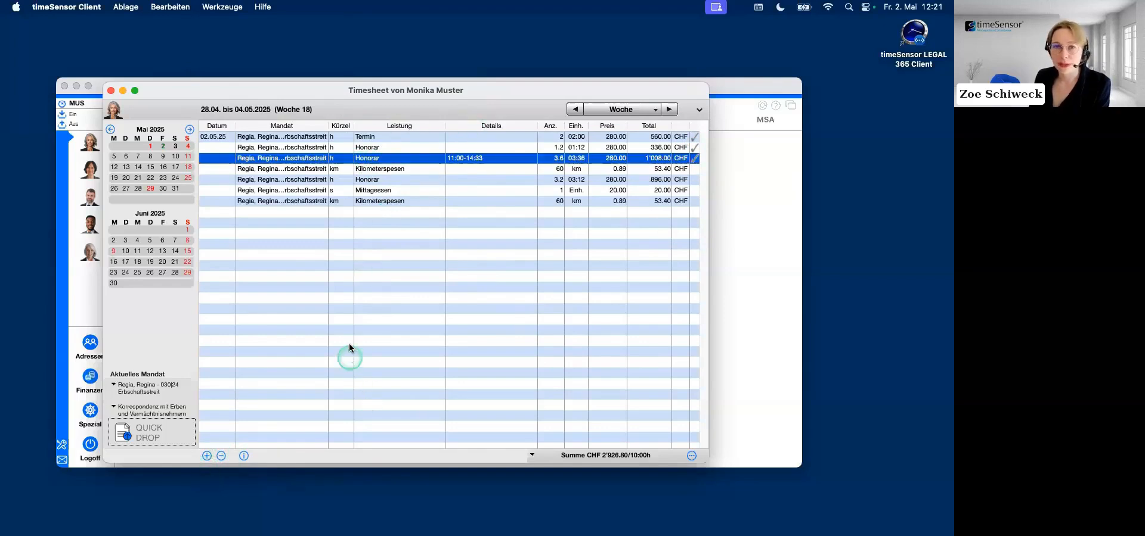
left_click(359, 327)
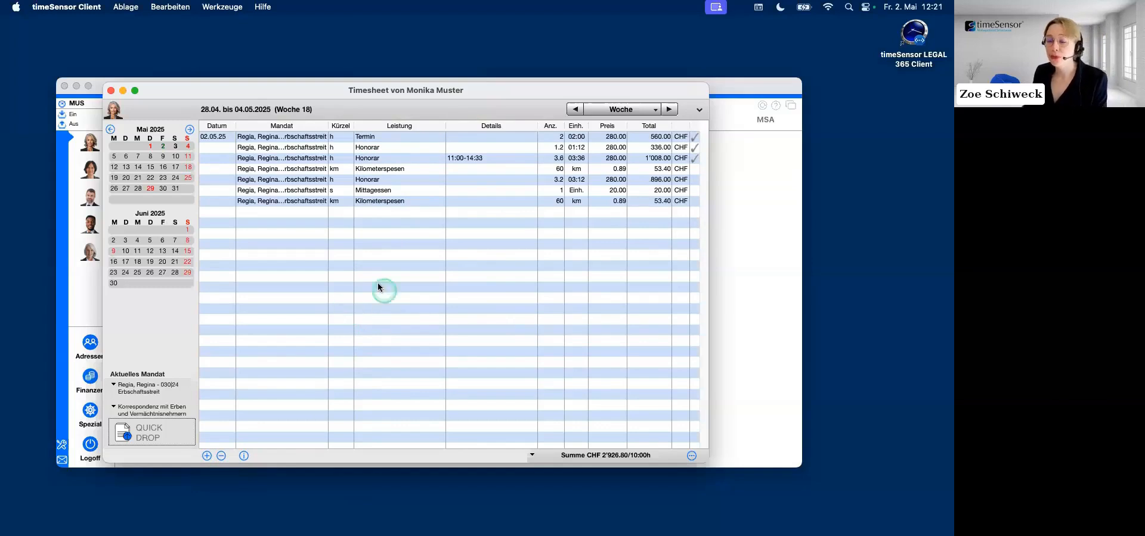
Open the client dossier belonging to the transferred Termin entry of 02.05.25.
left_click(368, 138)
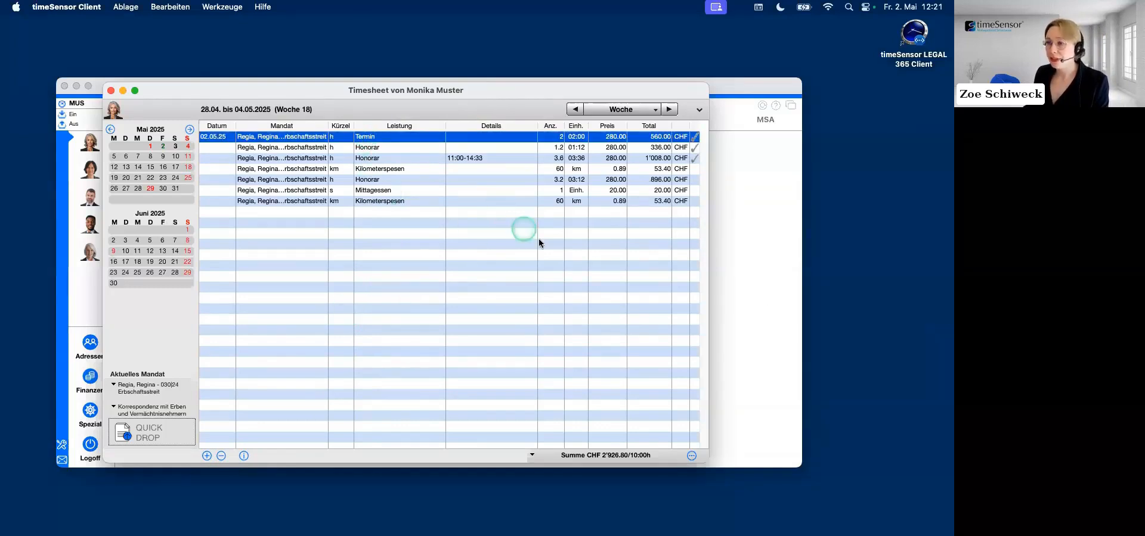
left_click(692, 456)
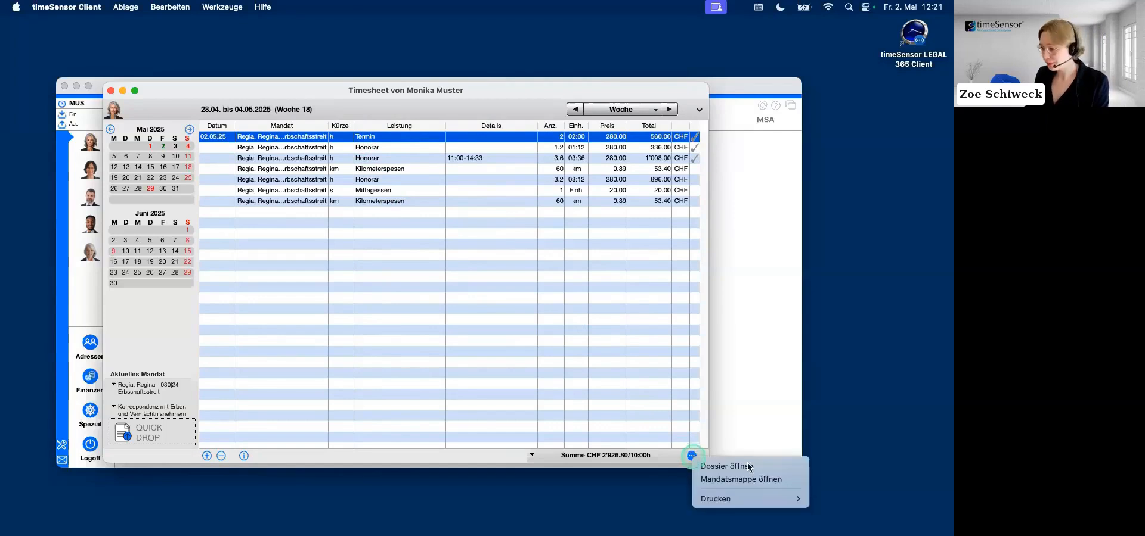
left_click(784, 471)
left_click_drag(553, 136, 380, 118)
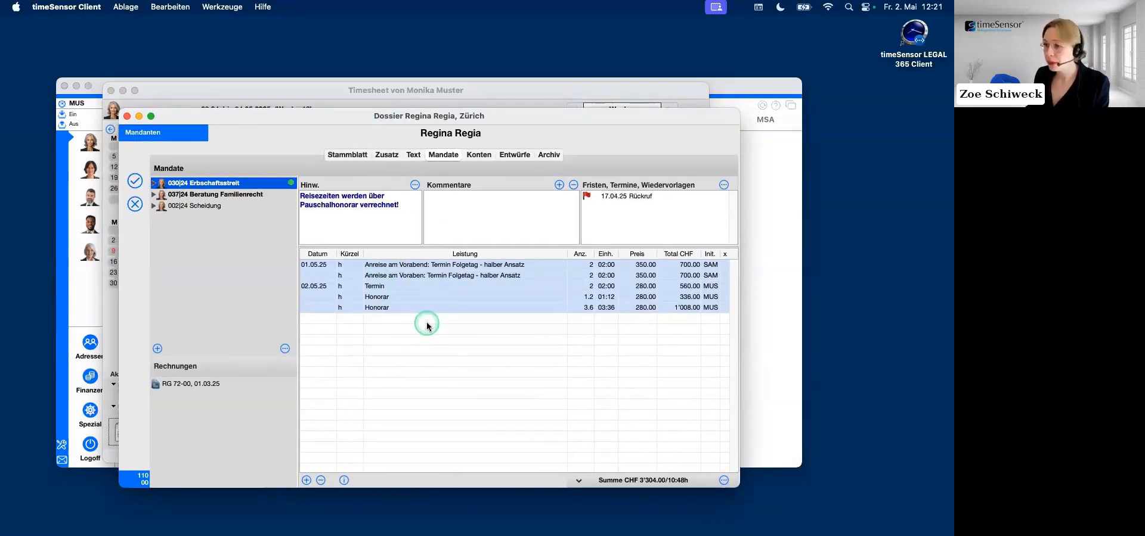
Remove the Termin and both Honorar services of 02.05.25 from the dossier with the reason Leistungen sind nicht verrechenbar.
left_click(408, 308)
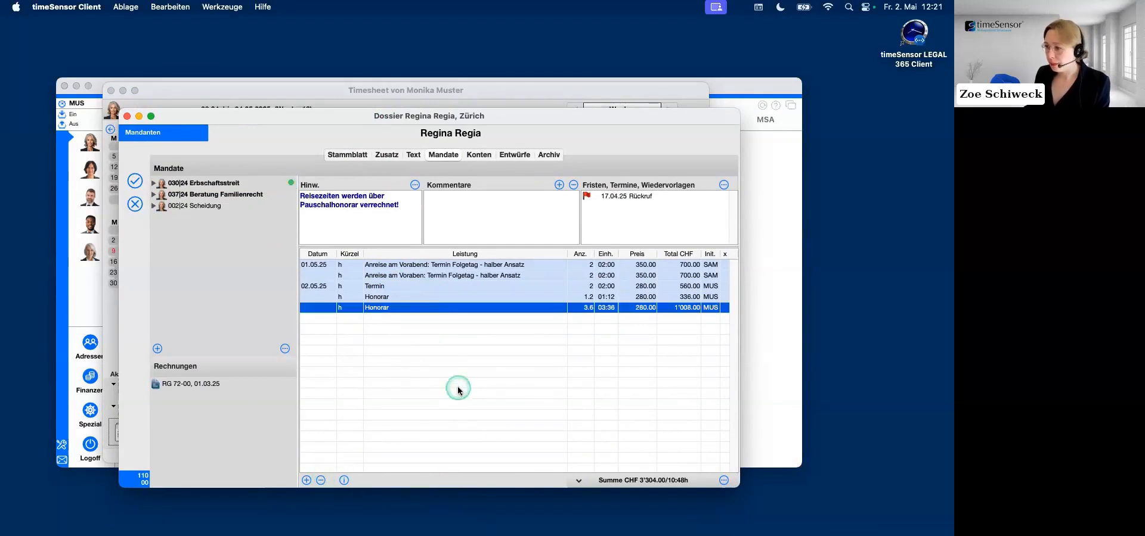
left_click(392, 285, "shift")
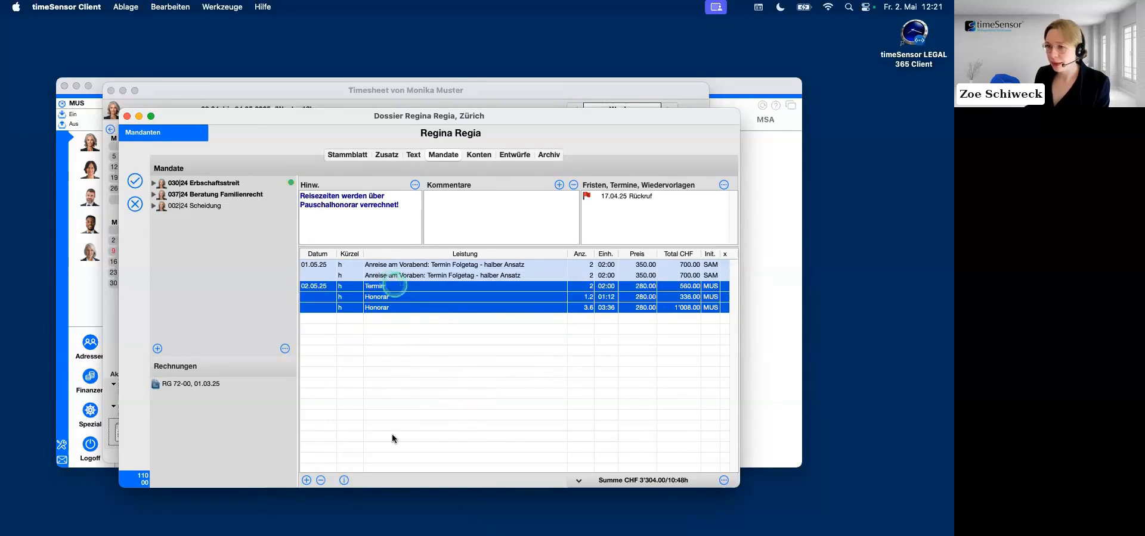
left_click(321, 480)
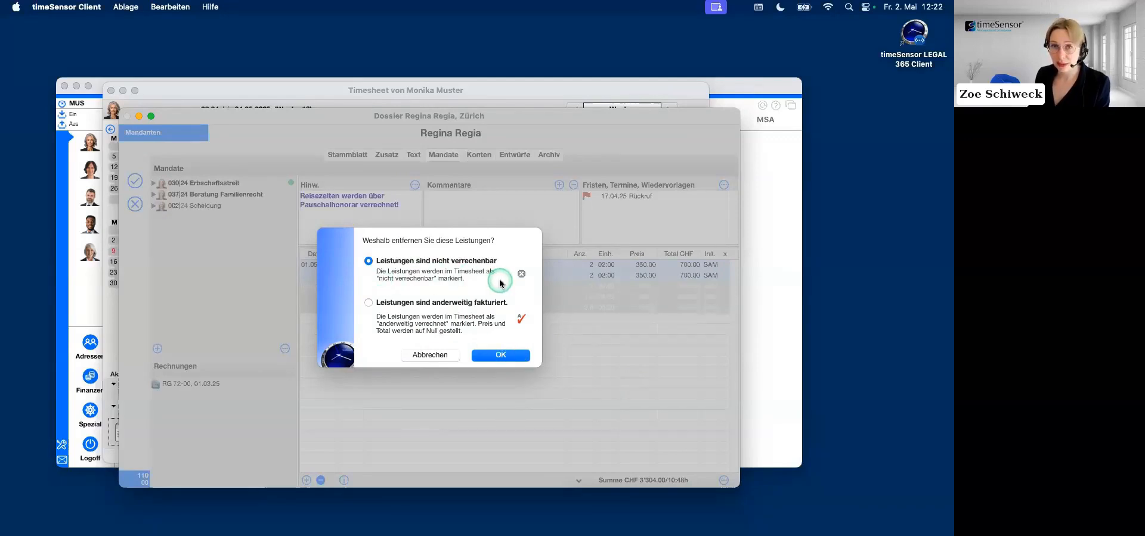
left_click(506, 355)
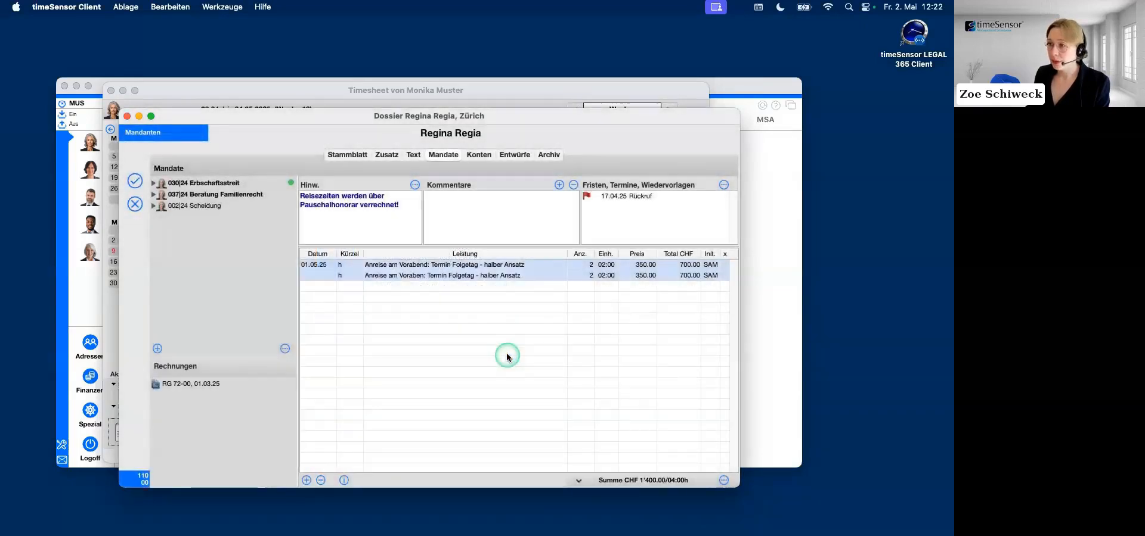
Arrange the dossier and timesheet windows apart and check the status marks of the removed services in the timesheet.
left_click_drag(485, 115, 478, 212)
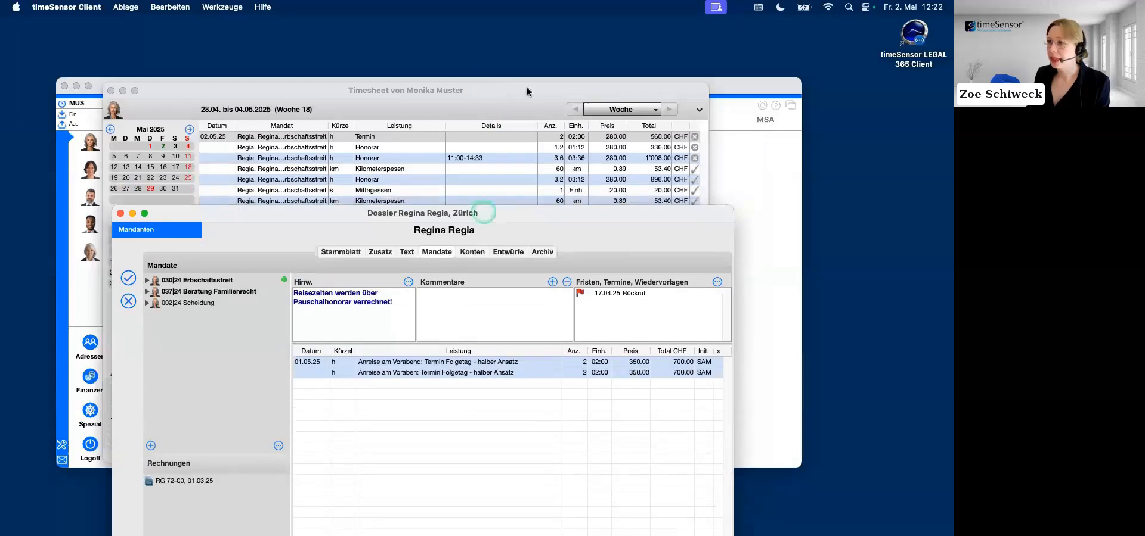
left_click_drag(527, 92, 504, 24)
left_click_drag(702, 215, 882, 219)
left_click(672, 90)
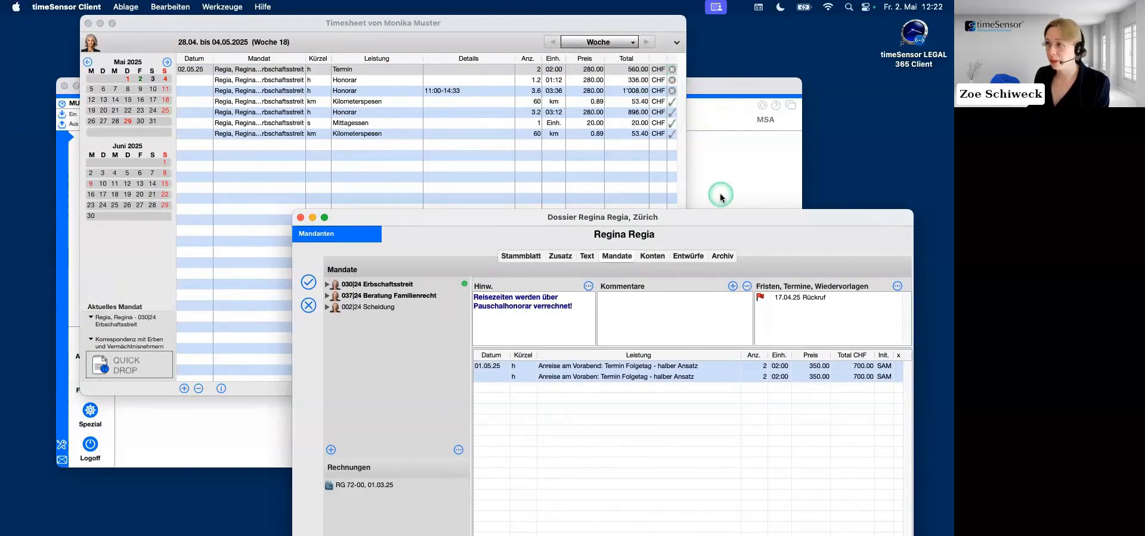
left_click(575, 83)
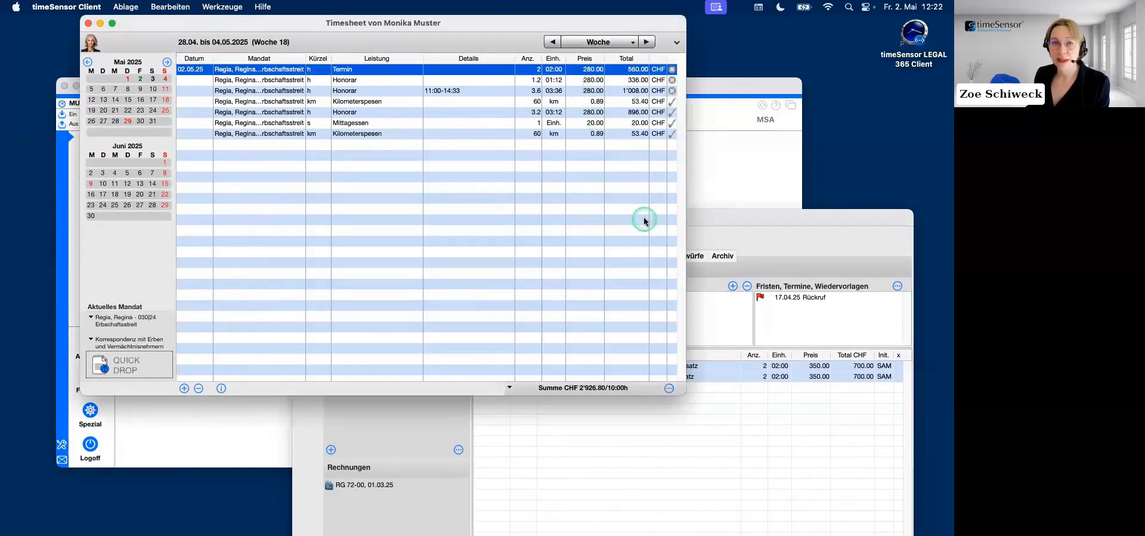
Show and hide the non-billable services in the dossier's service list, and save and close the dossier.
left_click_drag(739, 215, 564, 154)
left_click(725, 296)
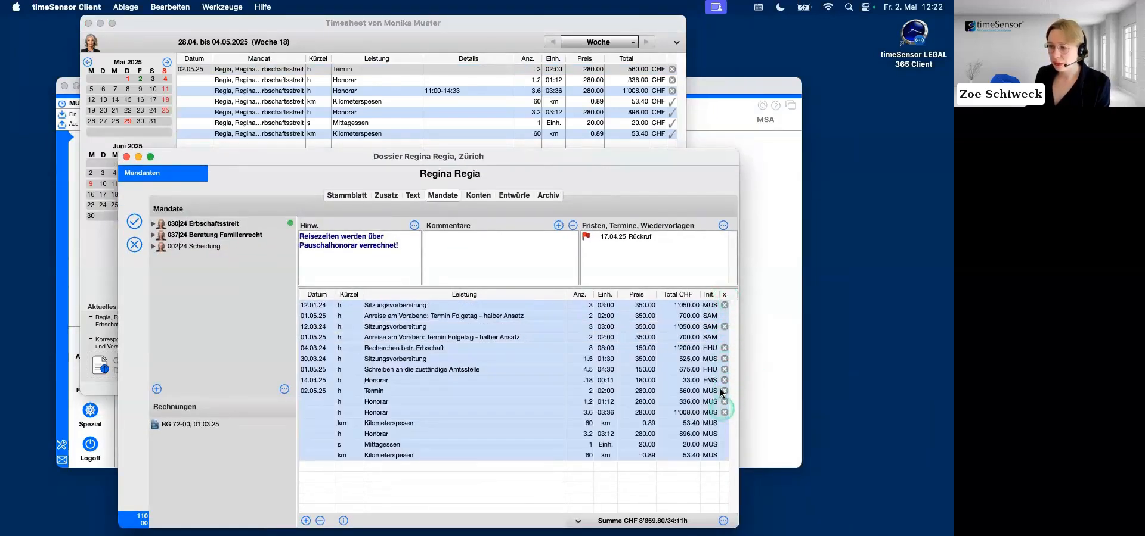
left_click(723, 295)
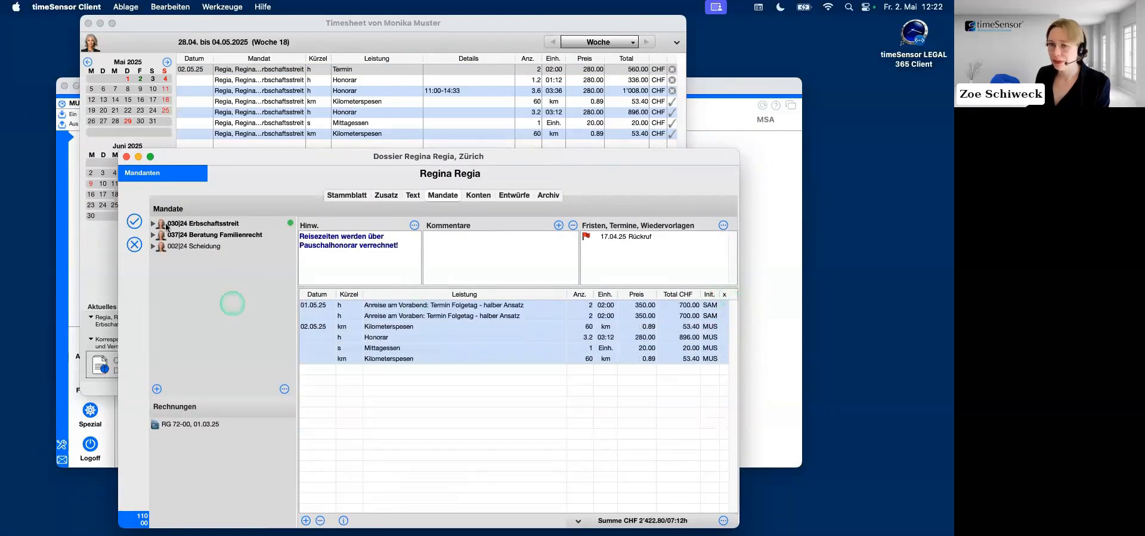
left_click(137, 222)
left_click_drag(438, 25, 453, 38)
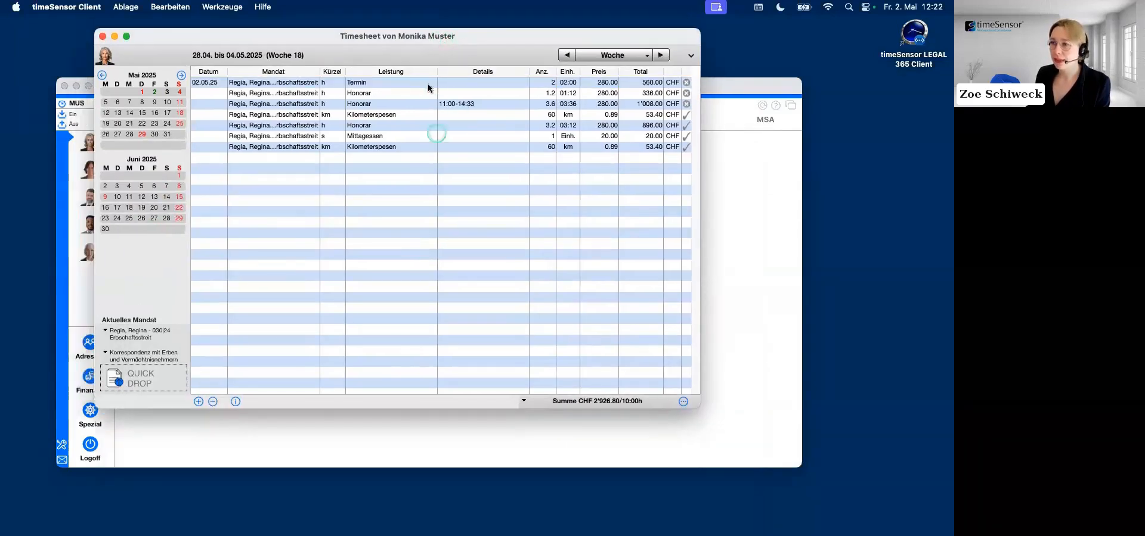
Delete the non-billable Termin entry of 02.05.25 from the timesheet.
left_click(427, 84)
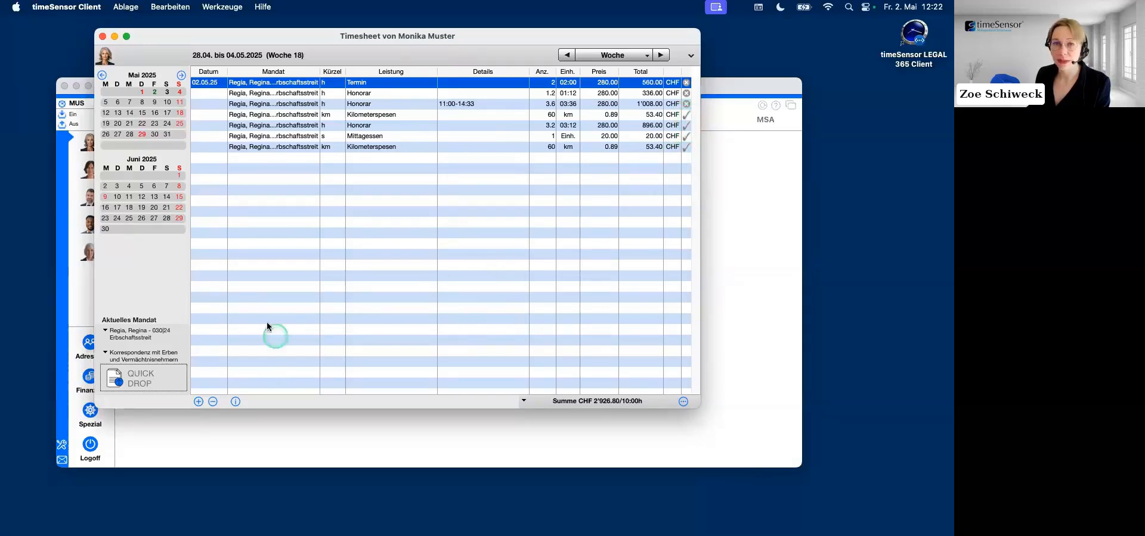
left_click(213, 404)
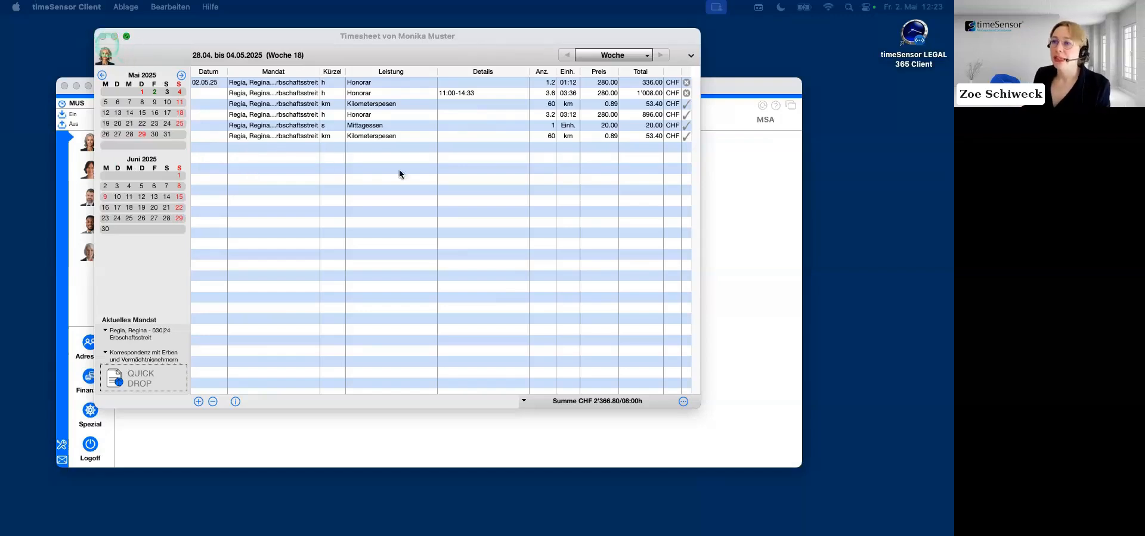
left_click(393, 106)
left_click(391, 106)
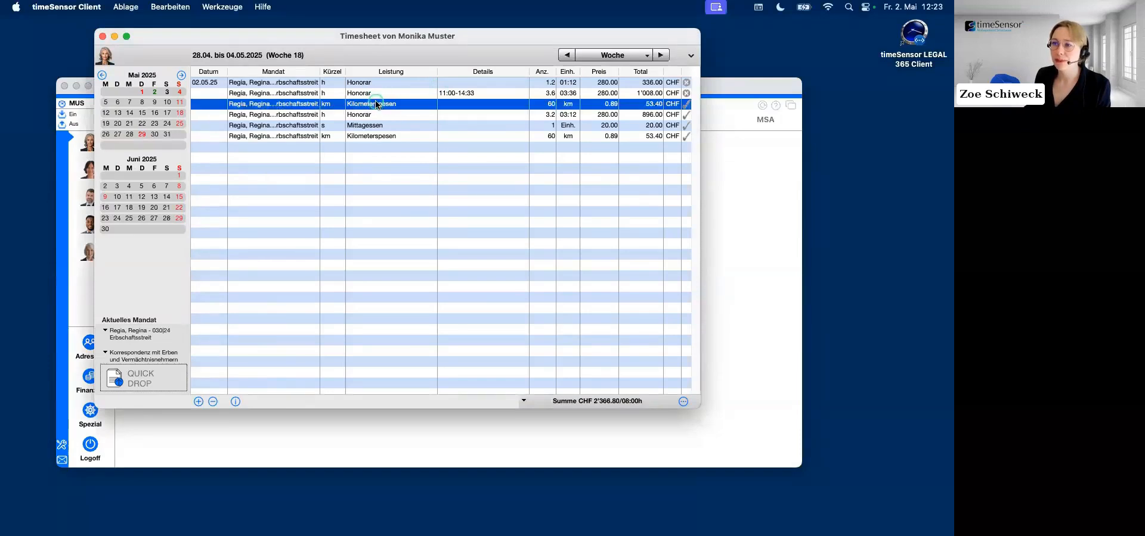
left_click(356, 136)
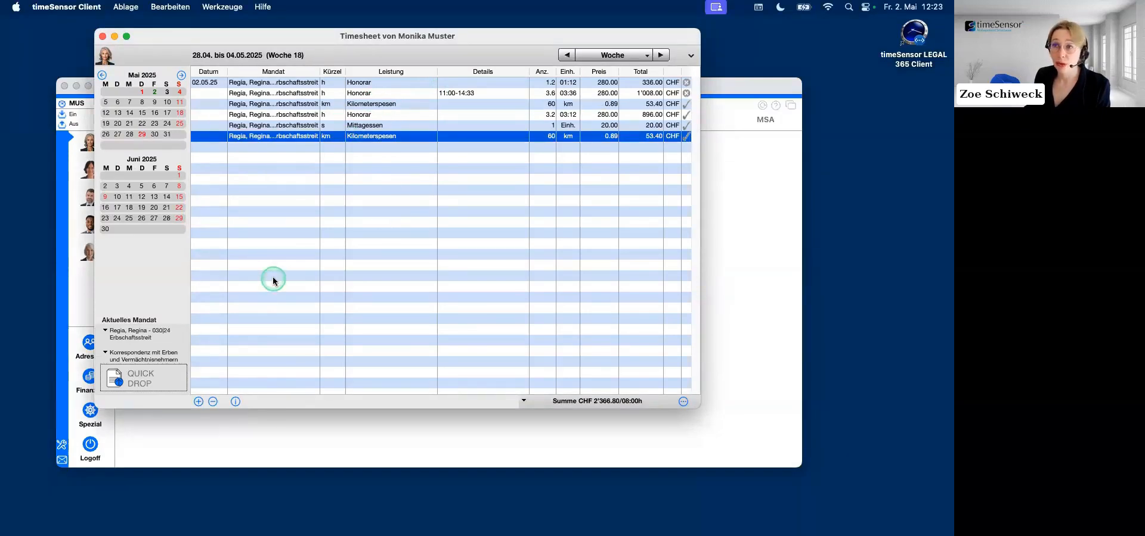
Close this timesheet and open the third employee's timesheet for 1 May 2025.
left_click(103, 37)
left_click_drag(322, 84, 318, 78)
left_click(86, 193)
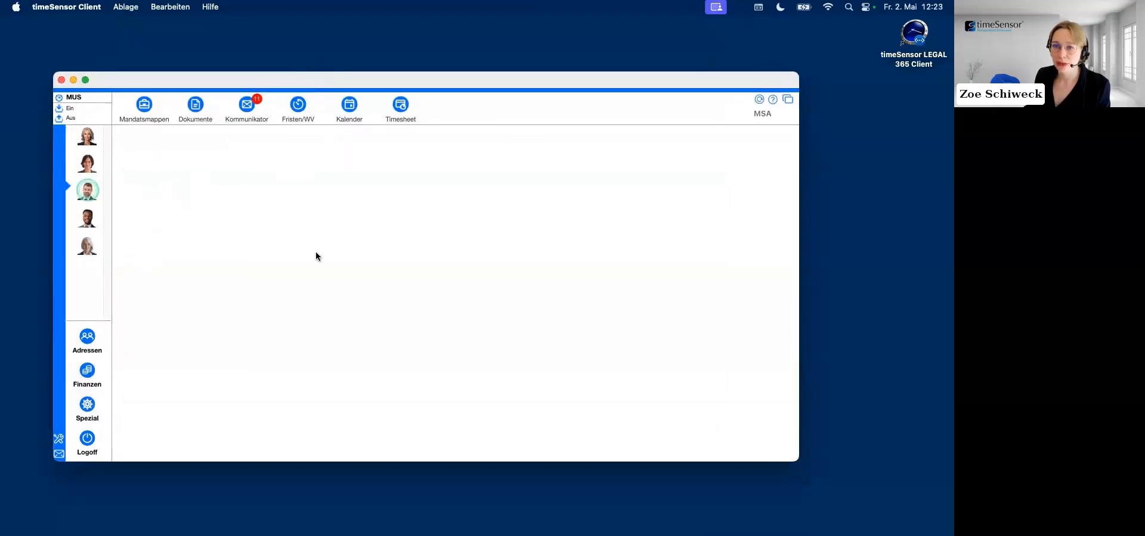
left_click(398, 103)
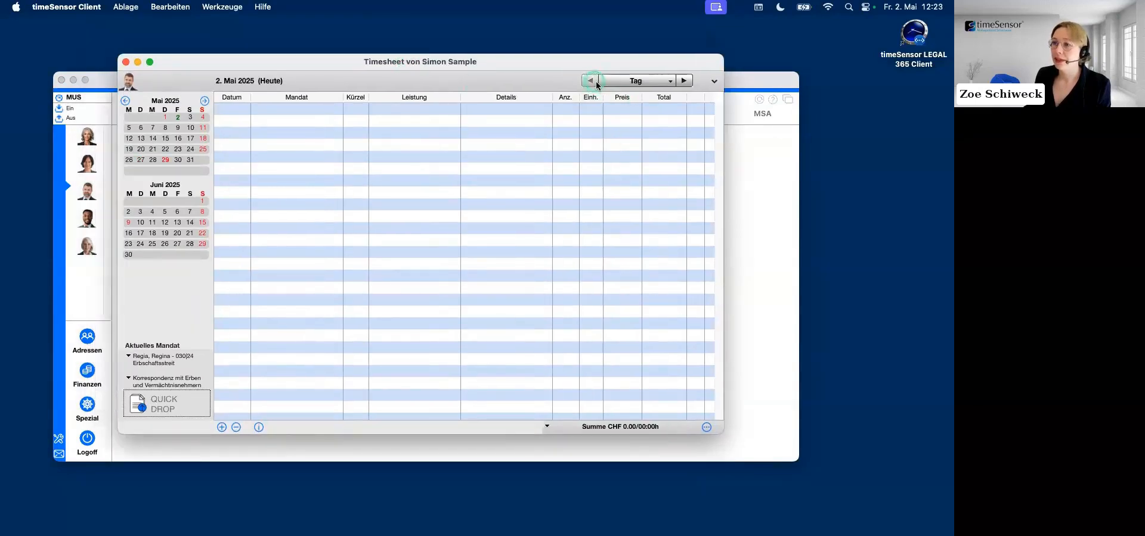
left_click(595, 81)
left_click(427, 252)
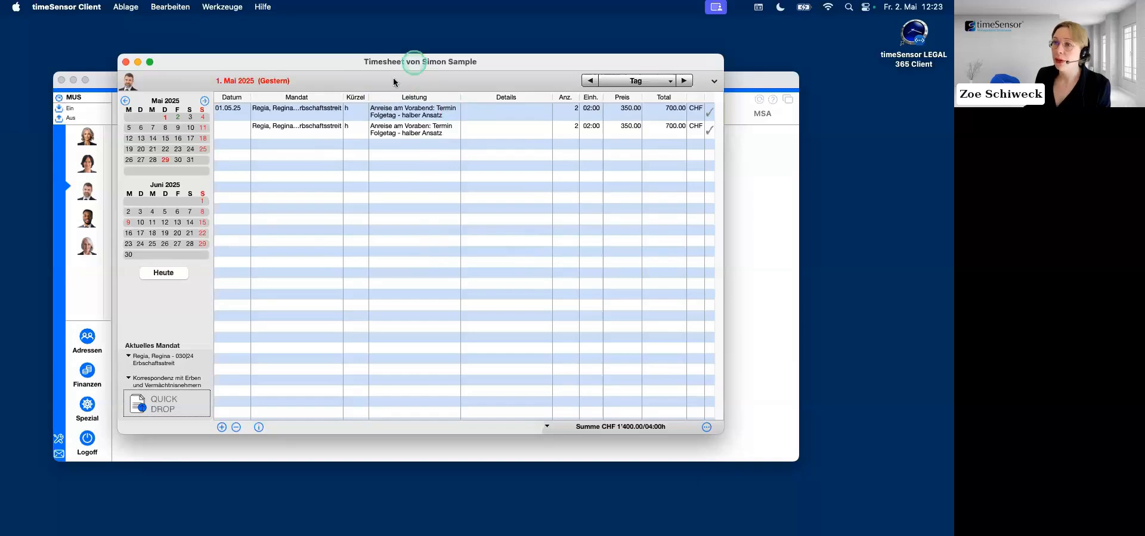
Try to delete the first transferred Anreise am Vorabend entry from the 1 May timesheet.
left_click_drag(421, 64, 401, 80)
left_click(326, 126)
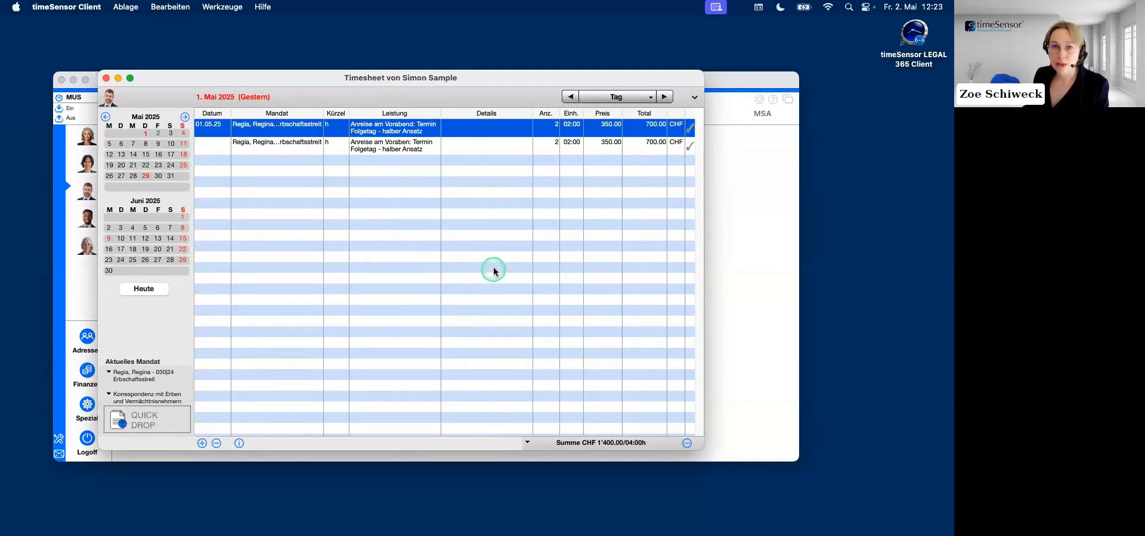
left_click(217, 444)
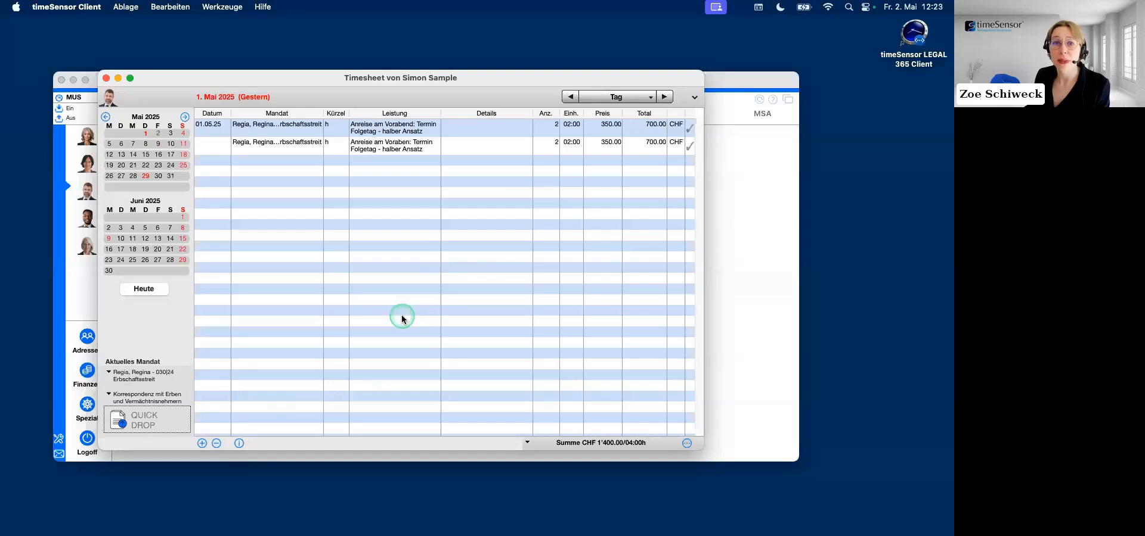
Open the dossier of the first Anreise am Vorabend entry and arrange it so the timesheet entries stay visible.
left_click(422, 132)
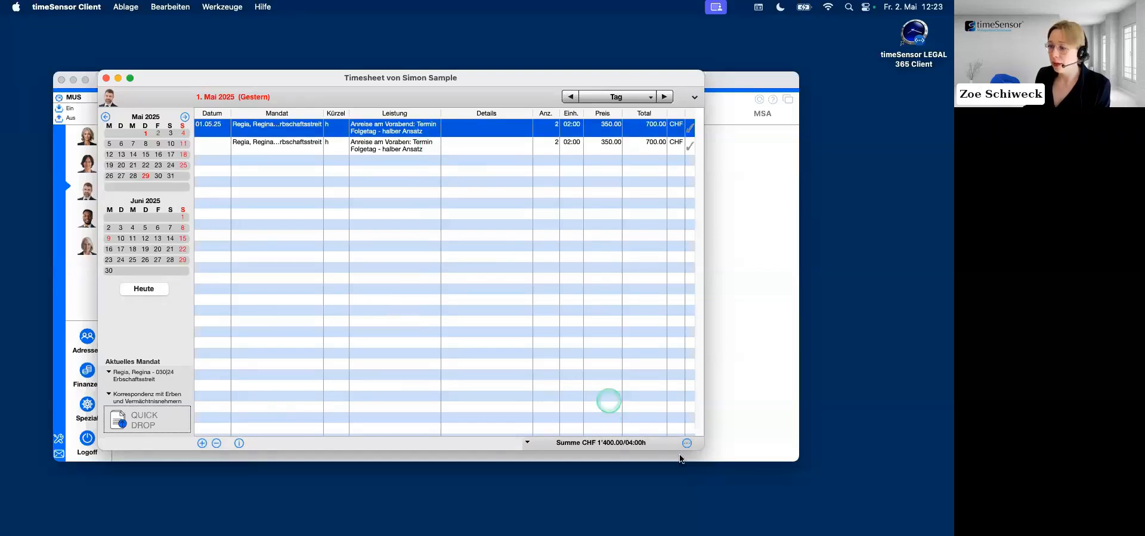
left_click(686, 445)
left_click(735, 451)
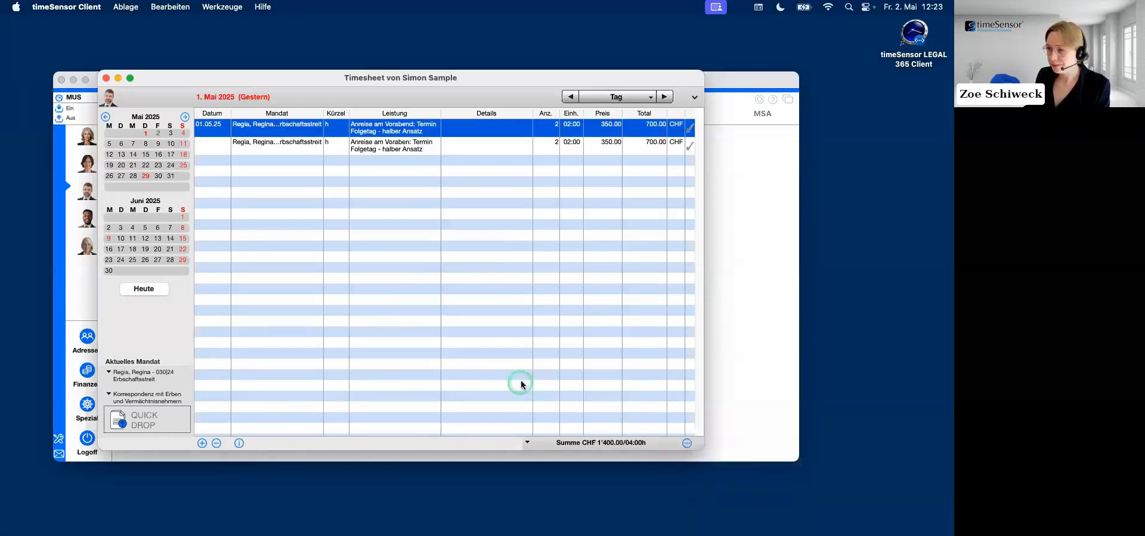
left_click_drag(455, 155, 475, 190)
left_click_drag(486, 75, 464, 21)
left_click(656, 523)
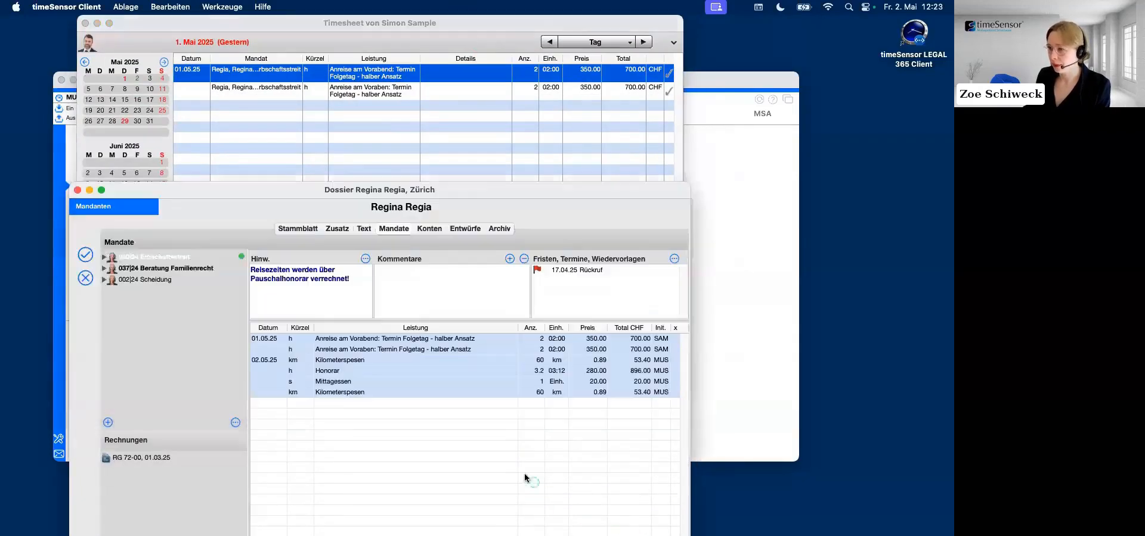
left_click_drag(441, 192, 452, 108)
Show the non-billable services and remove the second Anreise entry from the dossier as Leistungen sind nicht verrechenbar.
left_click(675, 328)
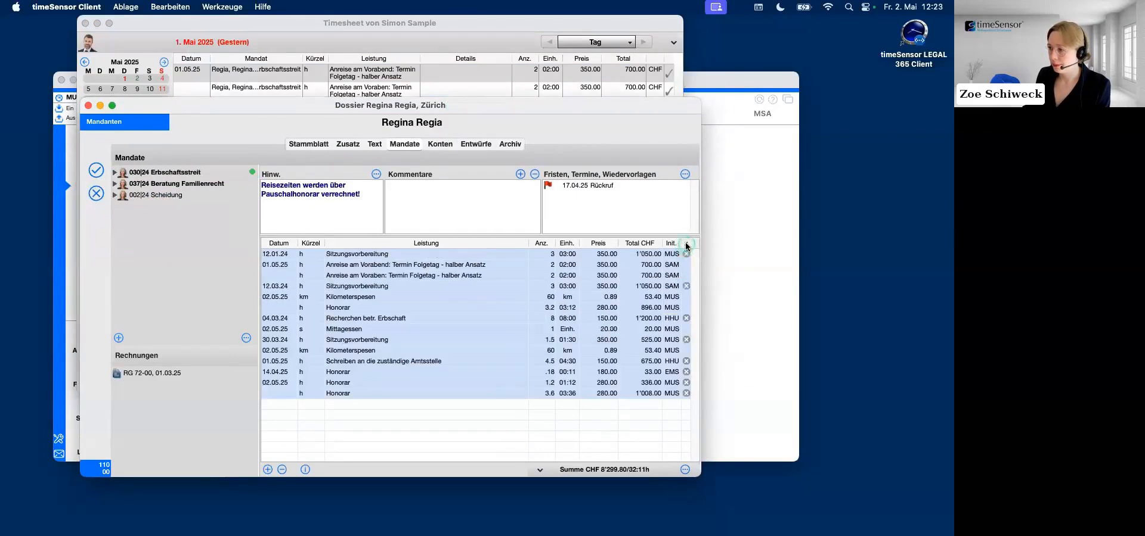
left_click(566, 276)
left_click(366, 264, "shift")
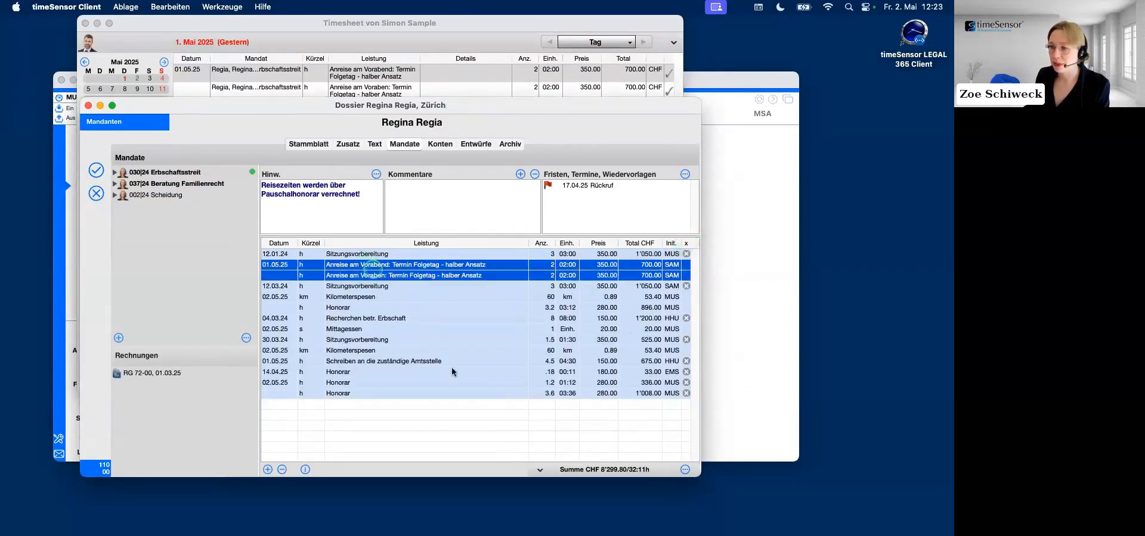
left_click(402, 275)
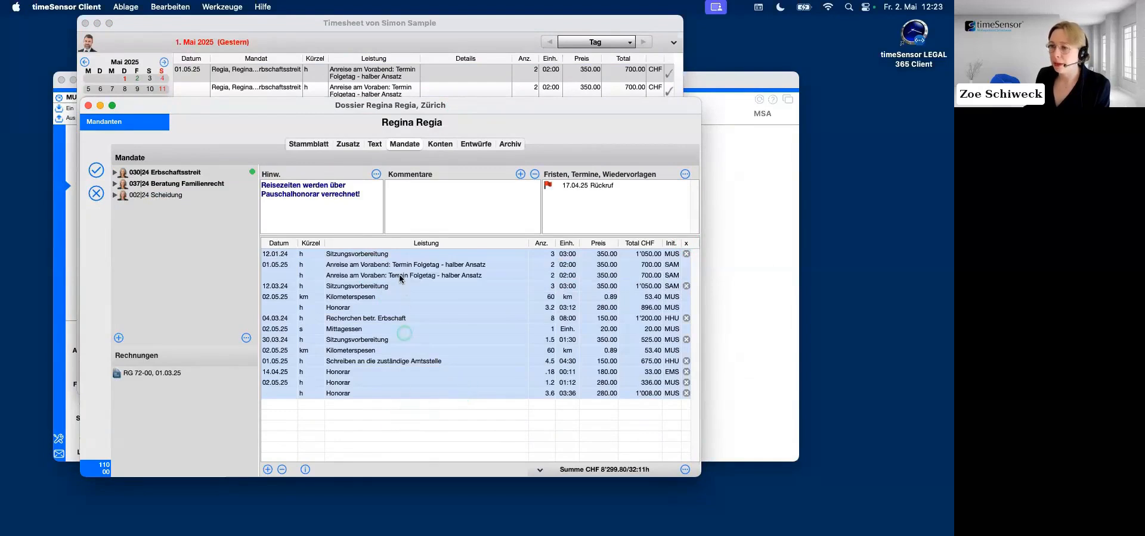
left_click(282, 470)
left_click(467, 345)
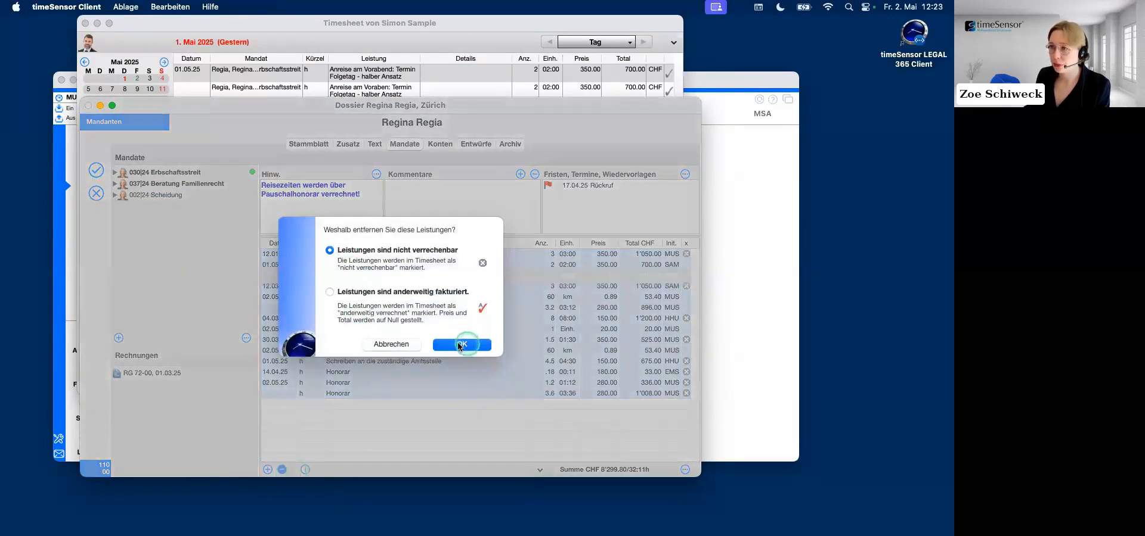
Delete the second Anreise entry, marked non-billable, from the 1 May timesheet.
left_click(516, 25)
left_click(439, 204)
left_click(450, 221)
left_click(382, 91)
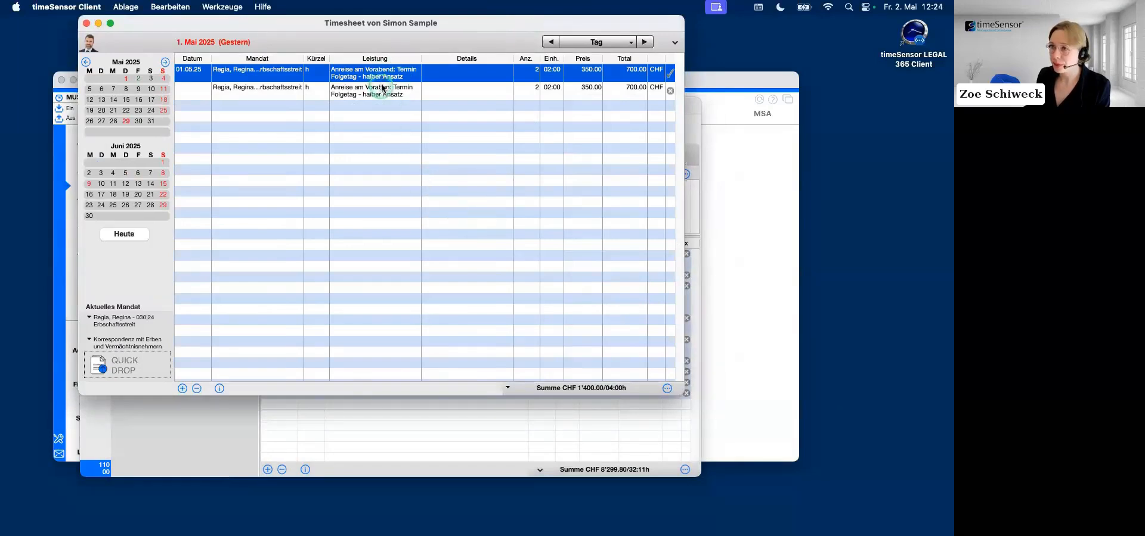
left_click(217, 362)
left_click(197, 389)
left_click(376, 295)
left_click(412, 197)
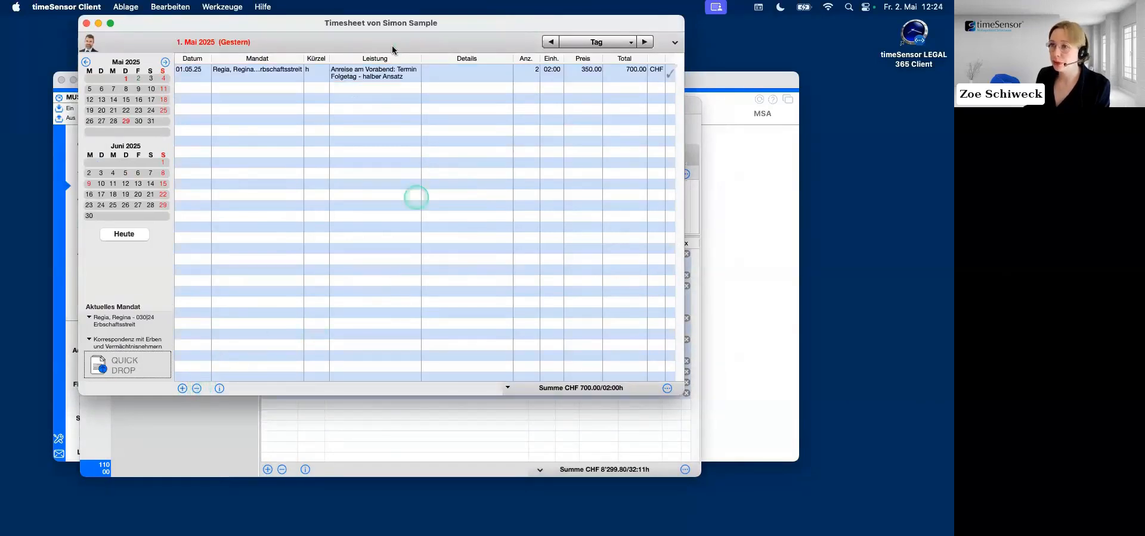
Select the remaining Anreise am Vorabend entry in the timesheet and return to the dossier's service list.
left_click(388, 65)
left_click(416, 425)
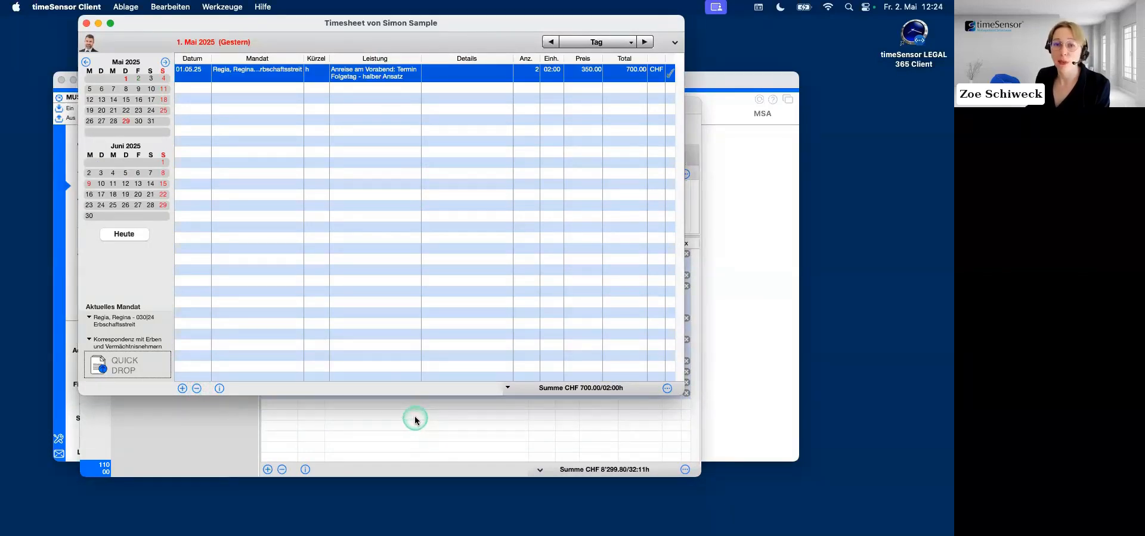
left_click(415, 420)
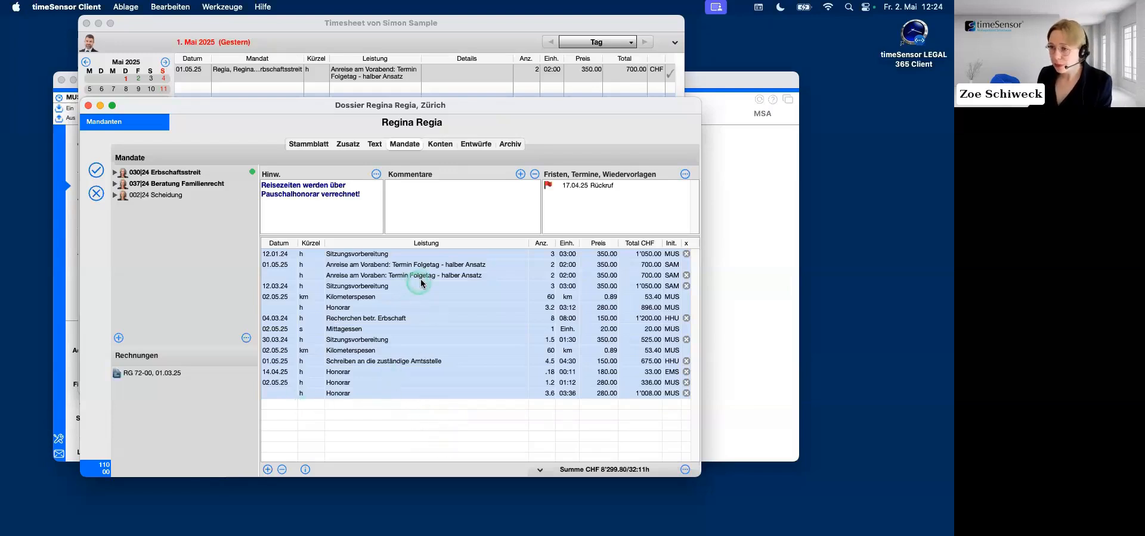
Save and close the dossier, and reopen it from the Anreise am Vorabend entry in the 1 May timesheet.
left_click(382, 72)
left_click(462, 455)
left_click(456, 277)
left_click(96, 170)
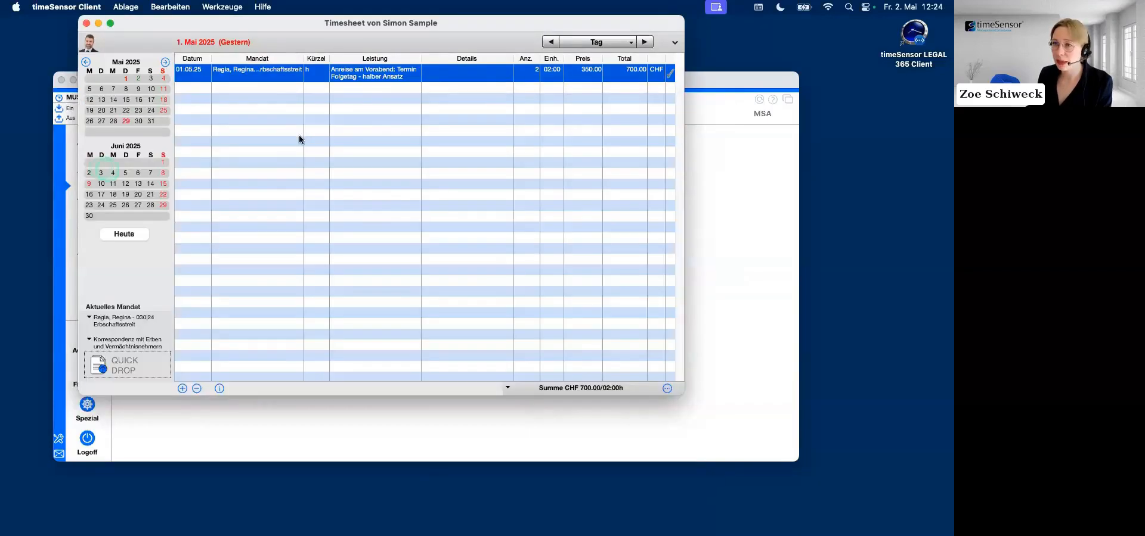
left_click(667, 388)
left_click(695, 396)
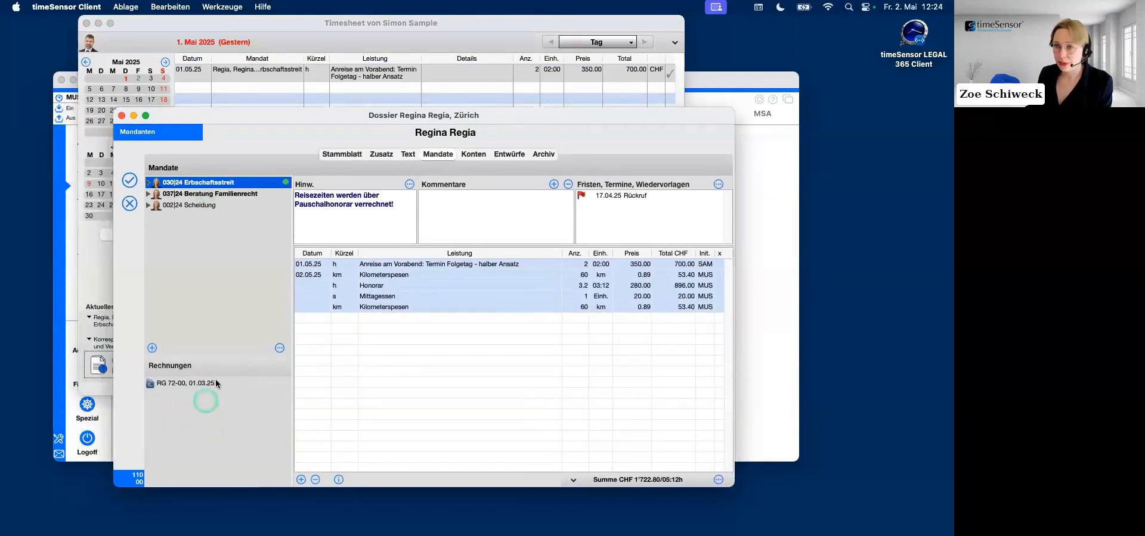
left_click(539, 405)
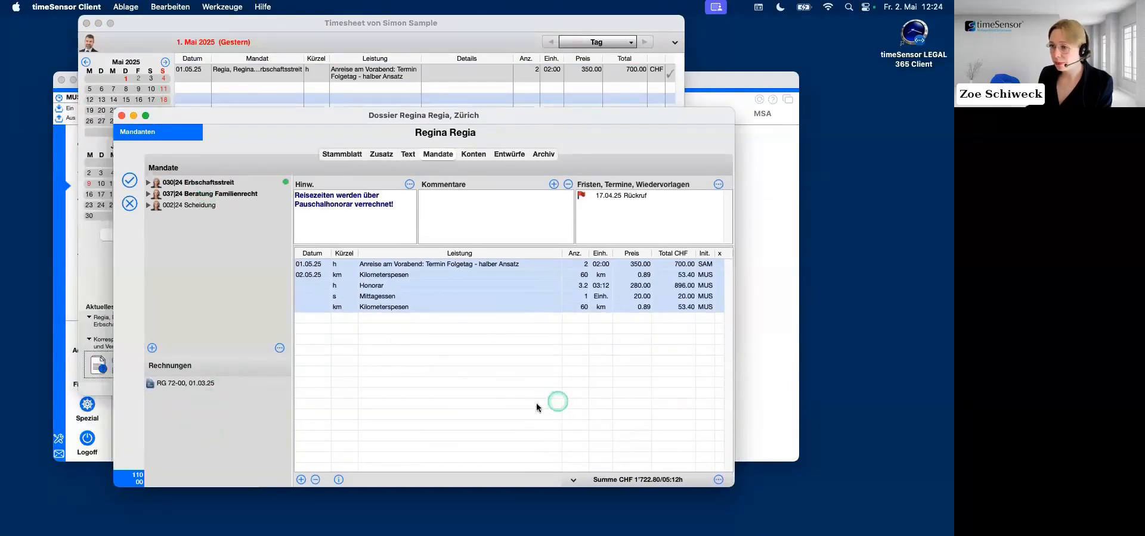
Remove the Anreise am Vorabend service from the dossier as Leistungen sind anderweitig fakturiert.
left_click(594, 264)
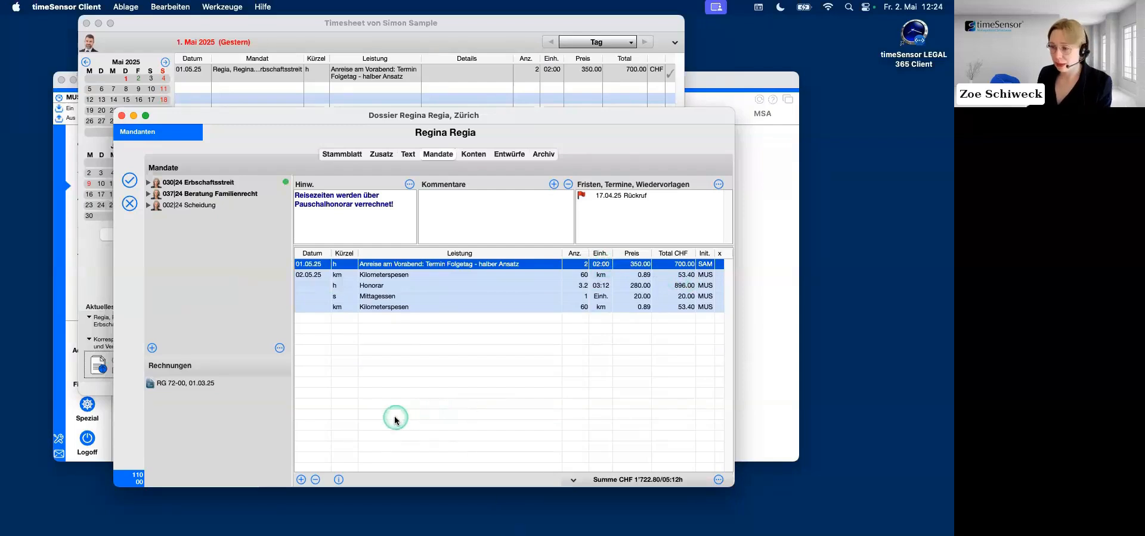
left_click(316, 479)
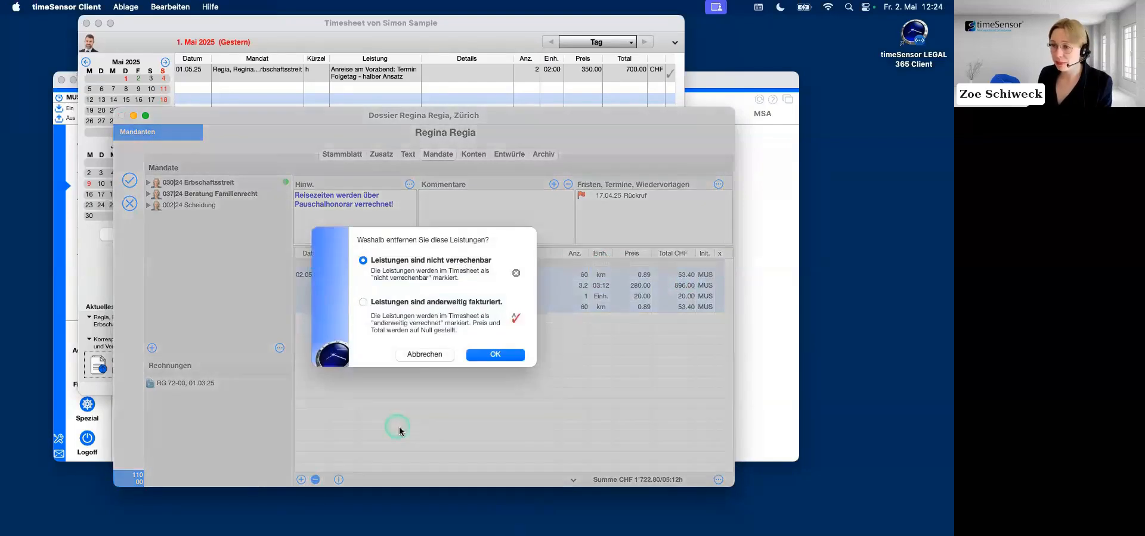
left_click(362, 303)
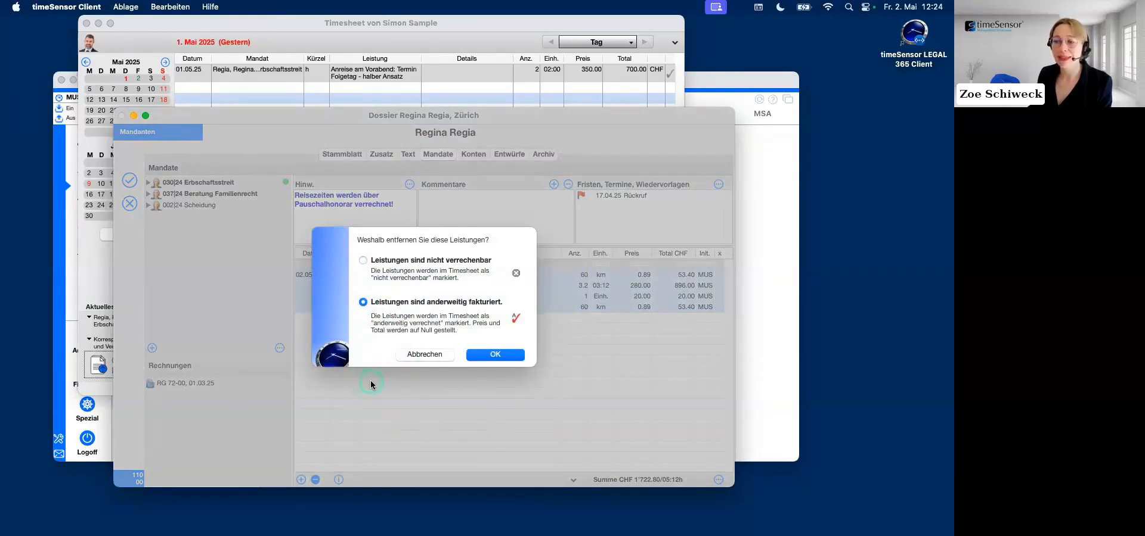
left_click(488, 355)
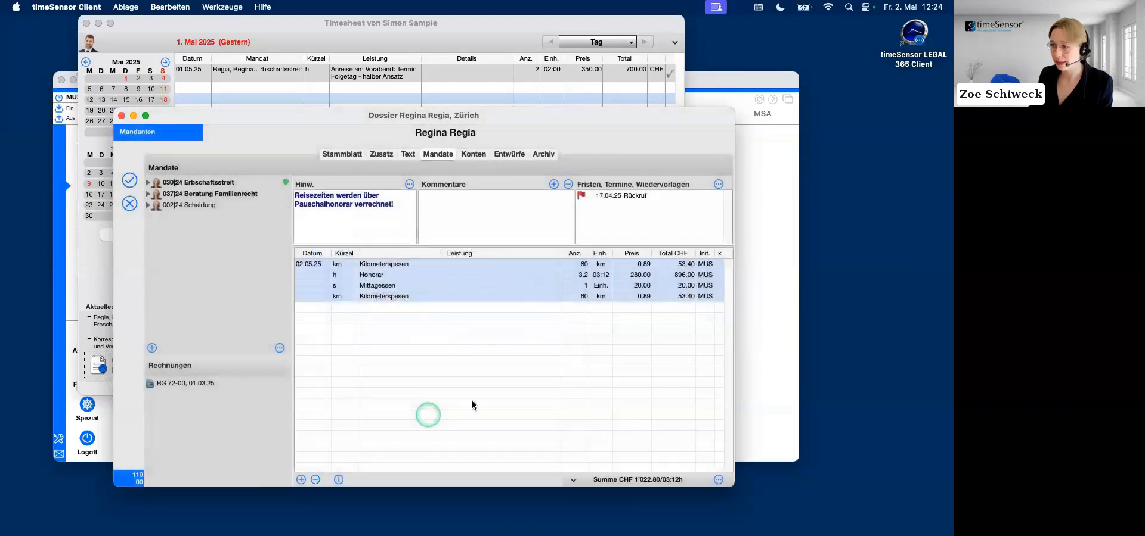
Show the hidden services in the dossier and check how the removed Anreise entry is marked in the timesheet.
left_click(719, 253)
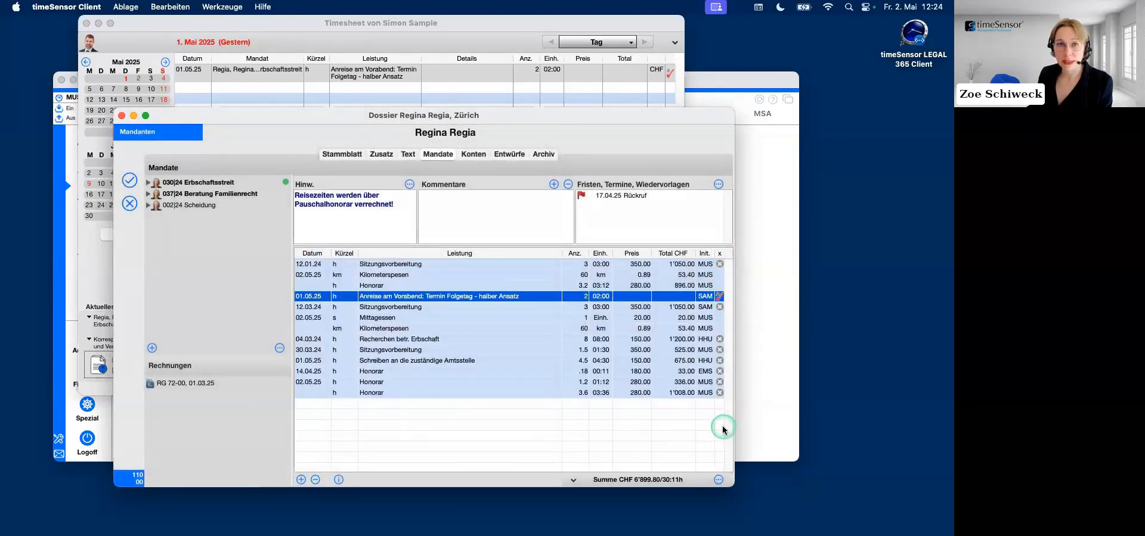
left_click(668, 99)
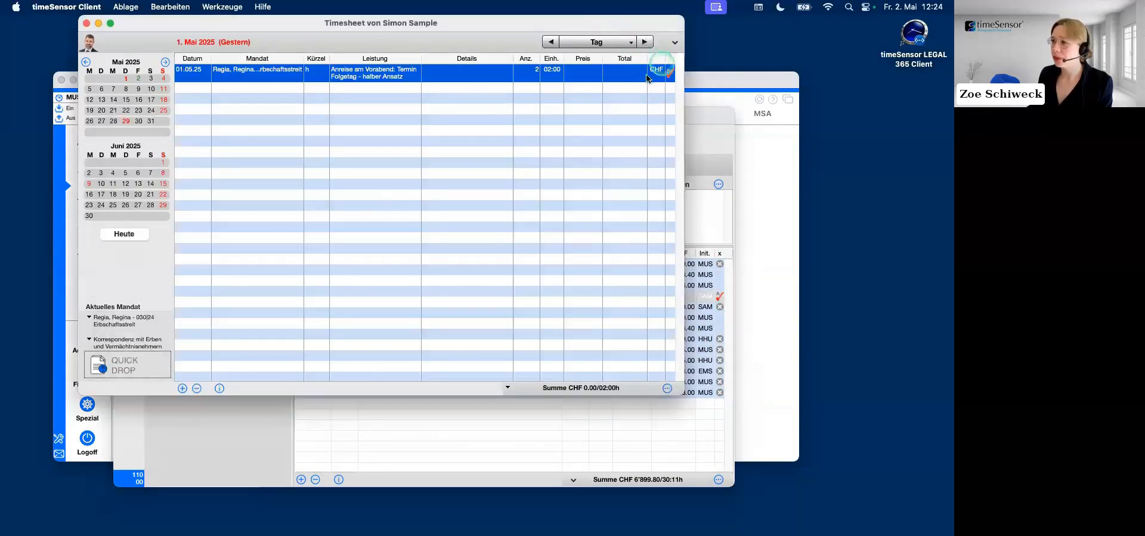
left_click(672, 170)
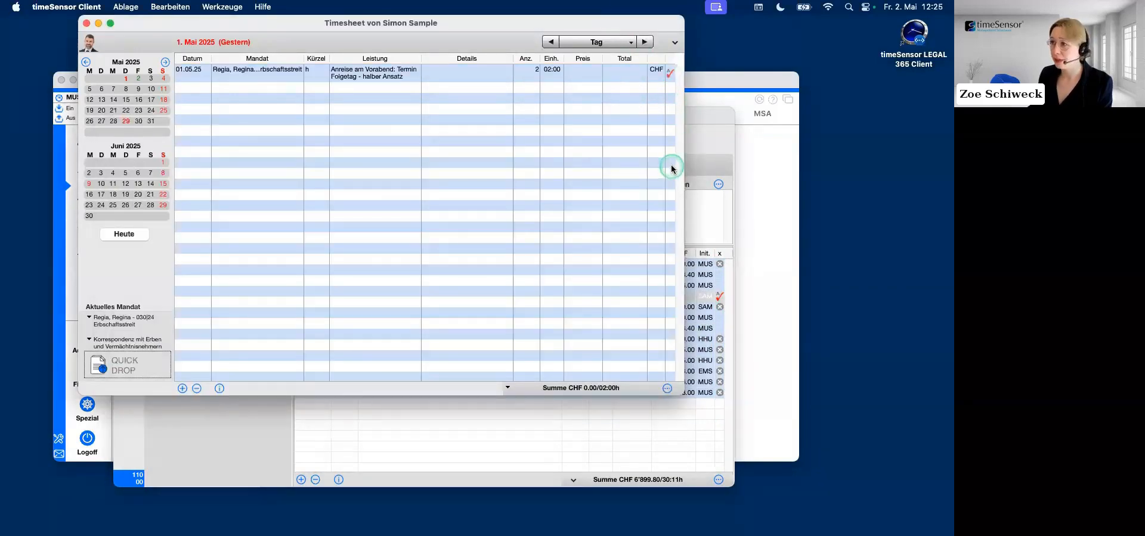
left_click(648, 68)
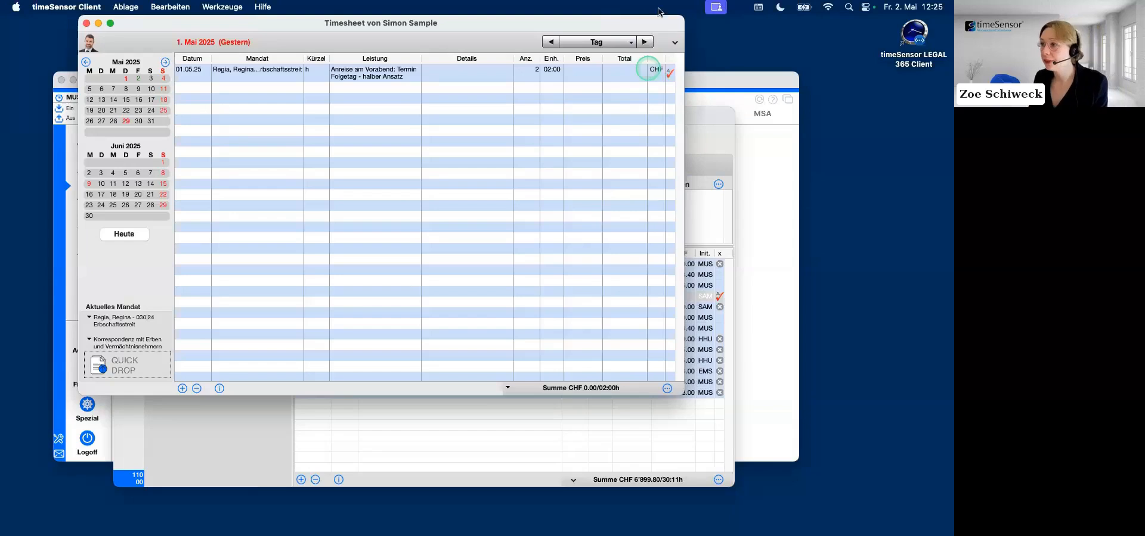
left_click_drag(641, 23, 634, 23)
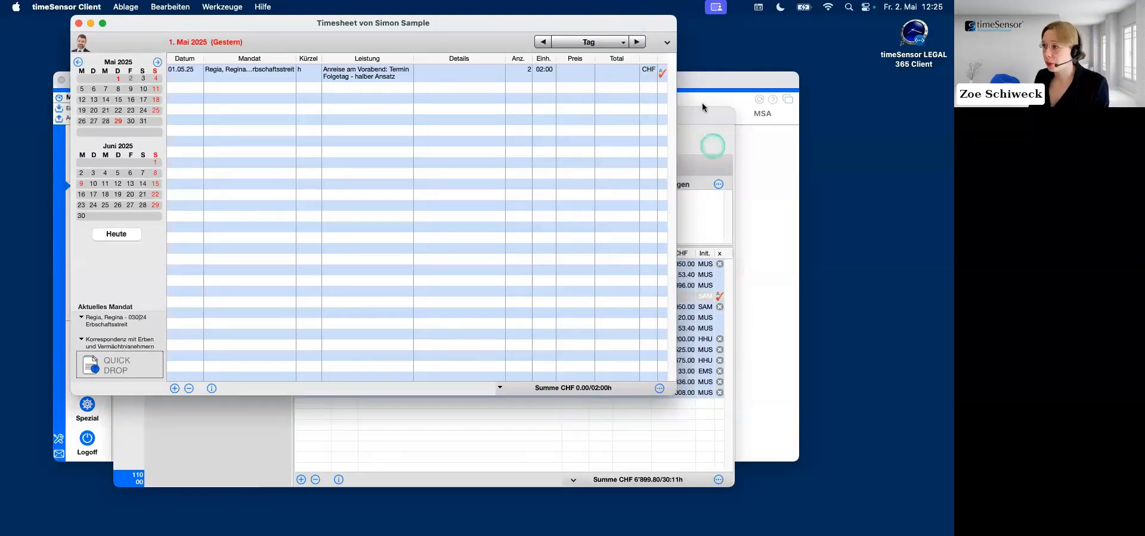
View the services of the invoice dated 01.03.25 in the dossier and return to the full service list.
left_click(691, 122)
left_click(181, 383)
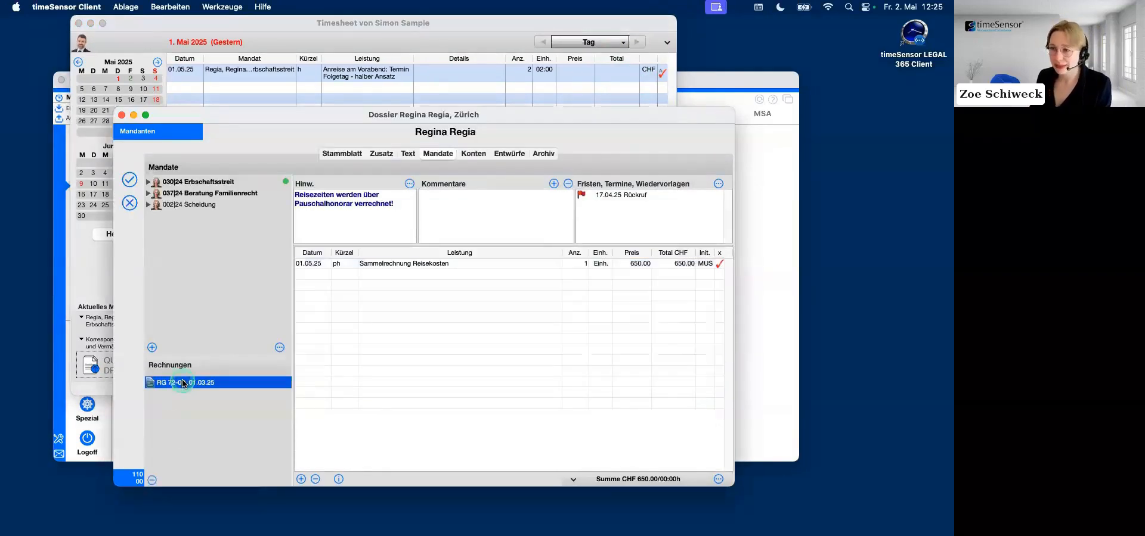
left_click(182, 419)
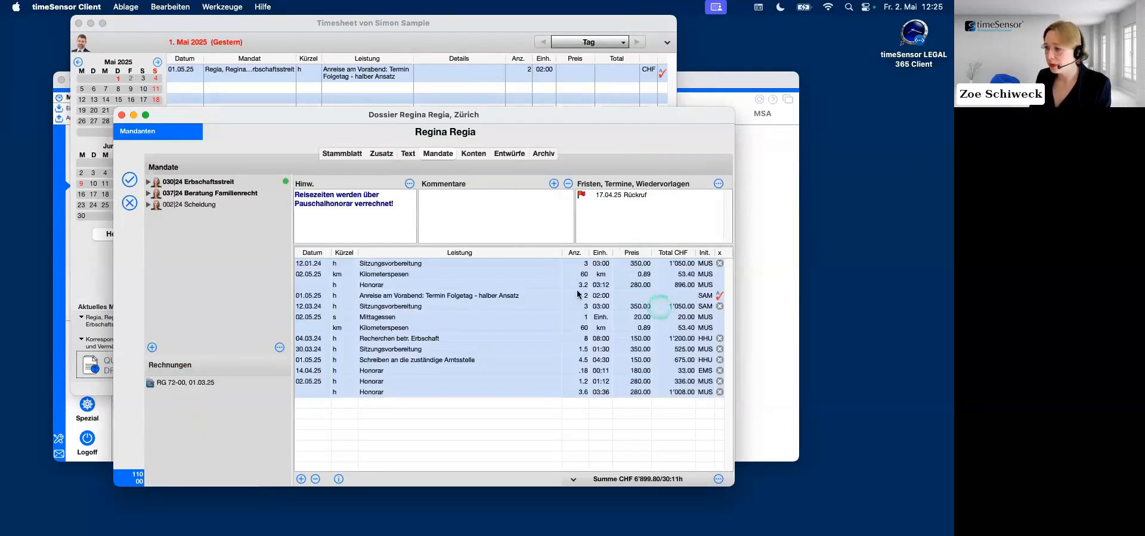
Correct the invoice assignment of the Anreise am Vorabend service by assigning it to the invoice dated 01.03.25.
left_click(459, 295)
left_click(718, 479)
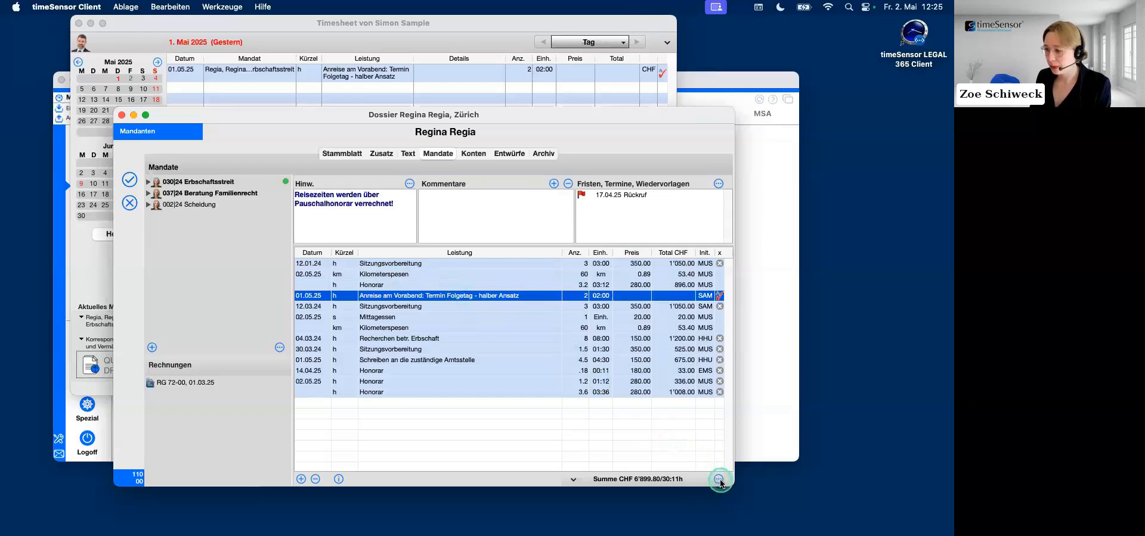
left_click(752, 503)
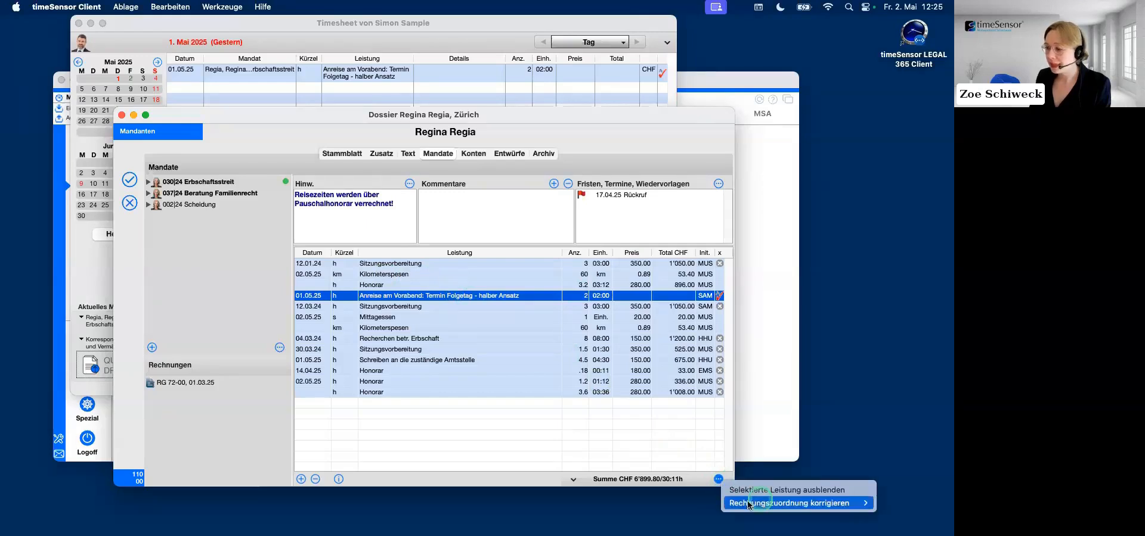
left_click(544, 448)
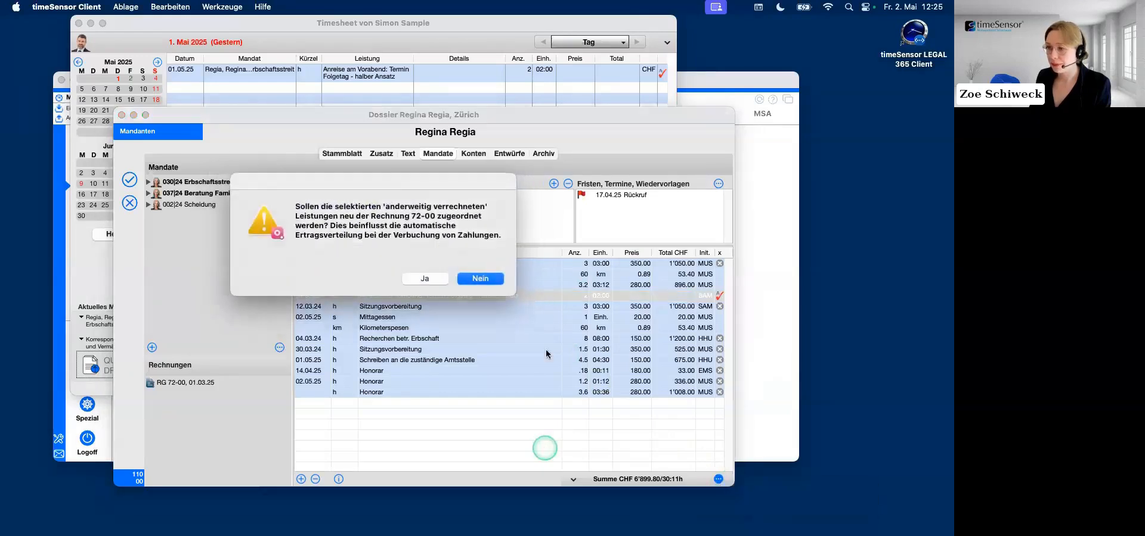
left_click(425, 279)
left_click(522, 425)
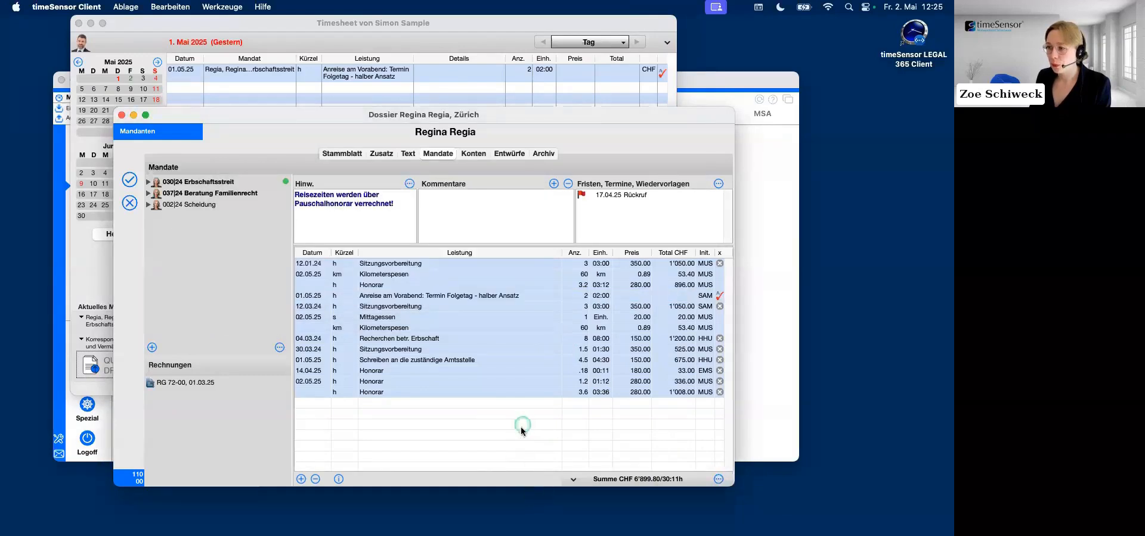
Save and close the dossier, check the Anreise entry in the timesheet, and close the timesheet.
left_click(129, 180)
left_click_drag(380, 23, 402, 69)
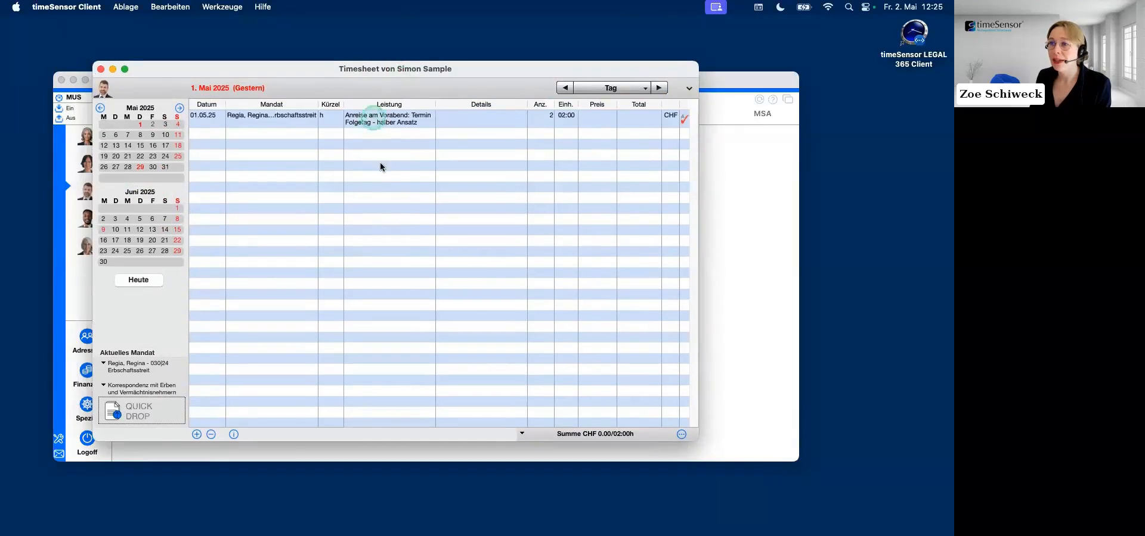
left_click(405, 225)
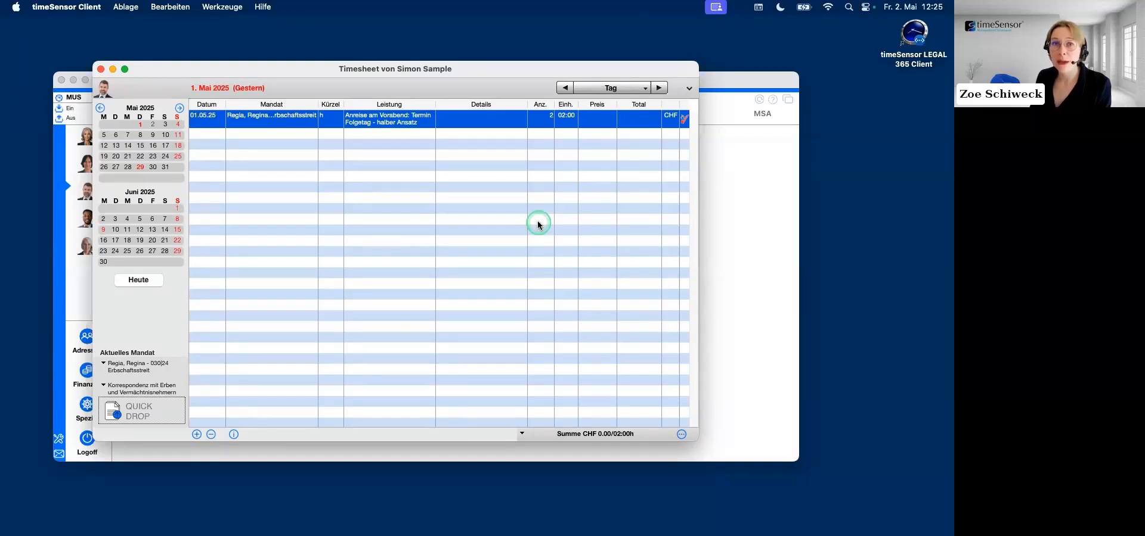
left_click(100, 70)
Open the 2 May 2025 timesheet of the first employee in the staff list.
left_click(385, 87)
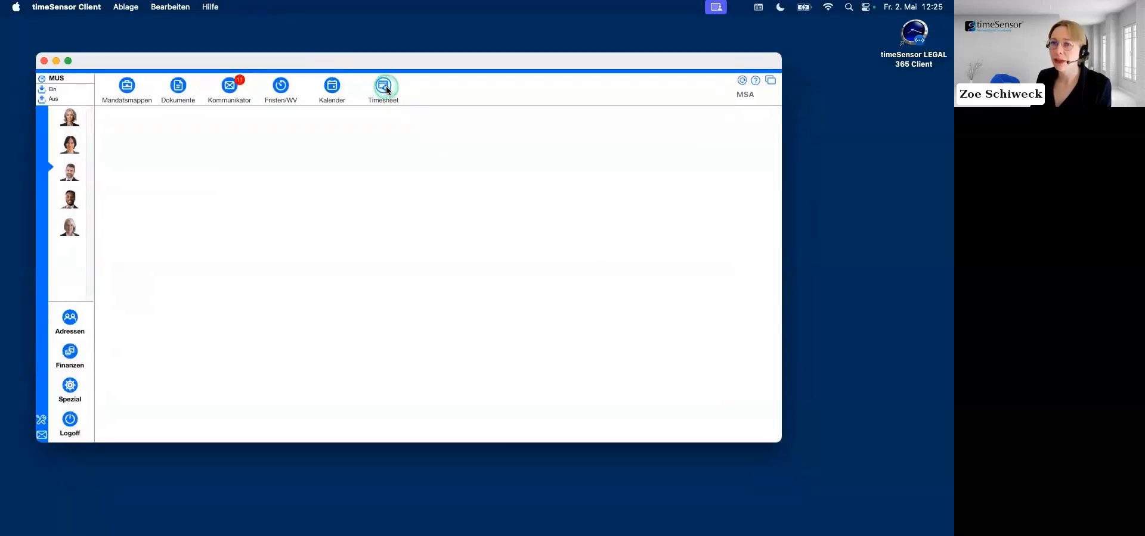
left_click(65, 112)
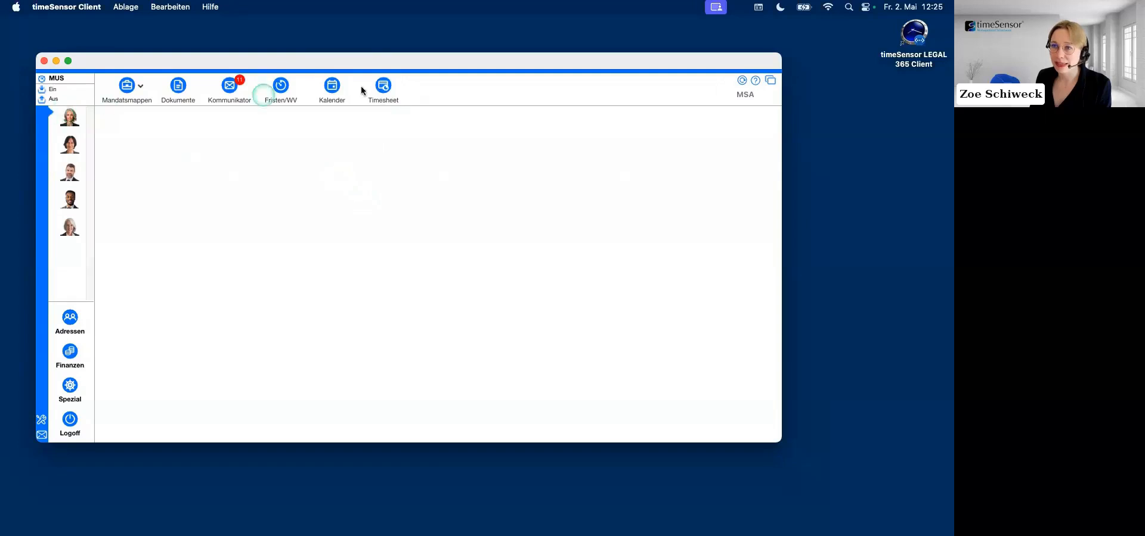
left_click(383, 89)
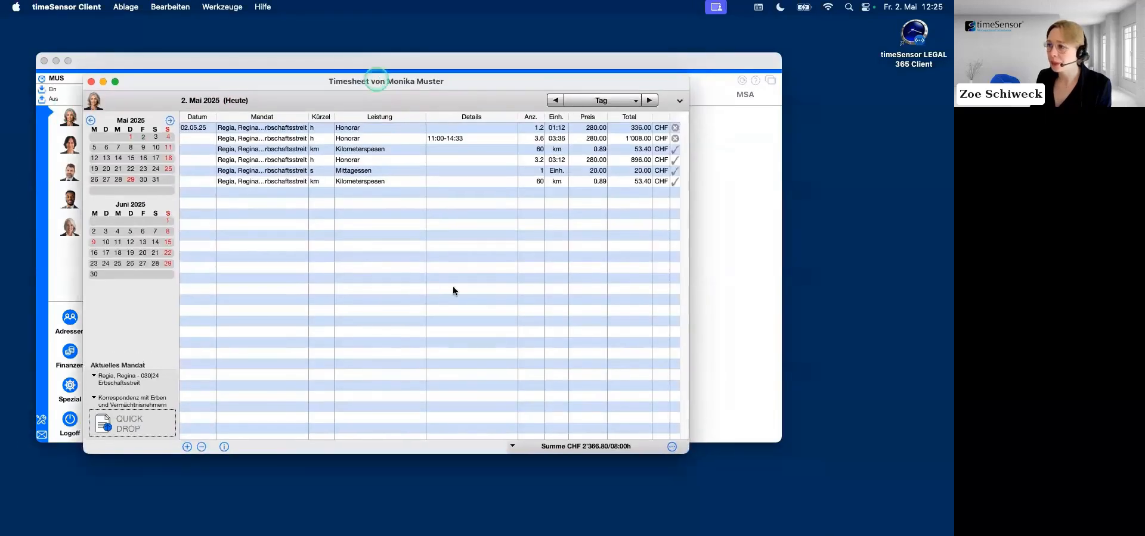
left_click(347, 238)
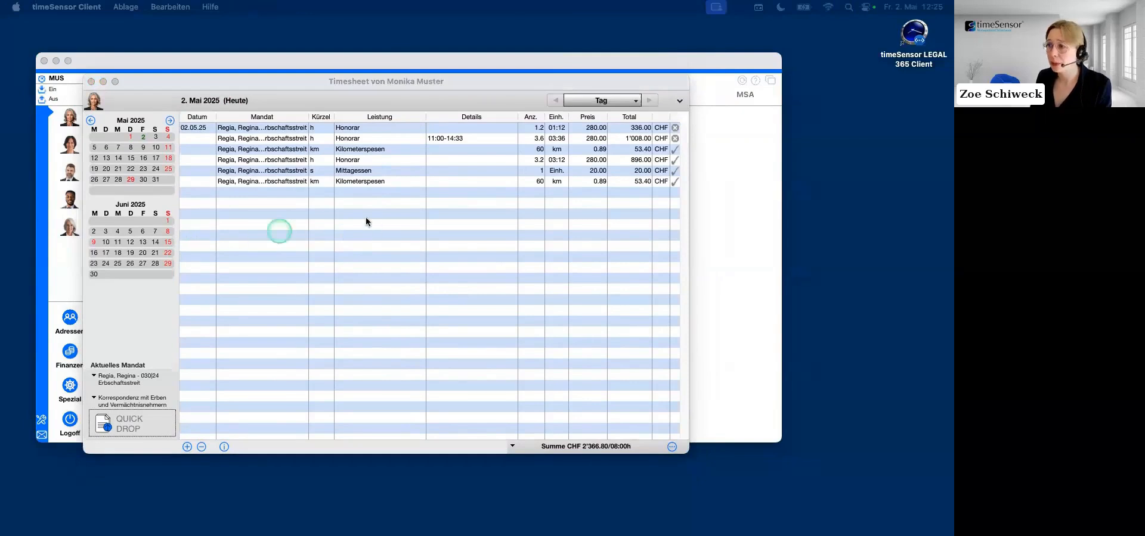
Open the dossier from the 3.2-hour Honorar entry and select that service in the dossier's list.
left_click(350, 159)
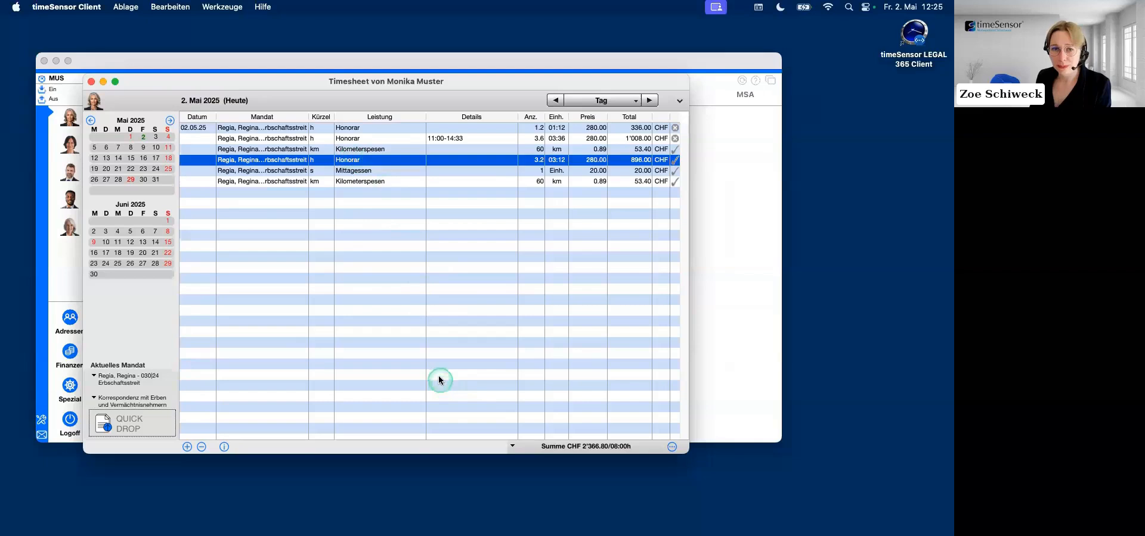
left_click(672, 447)
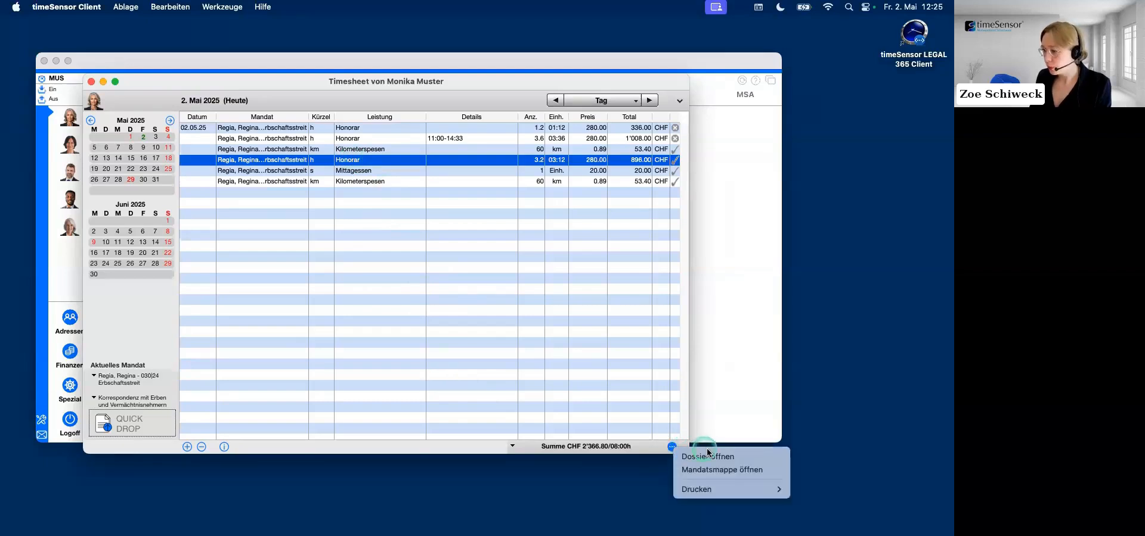
left_click(747, 462)
left_click_drag(481, 114, 463, 106)
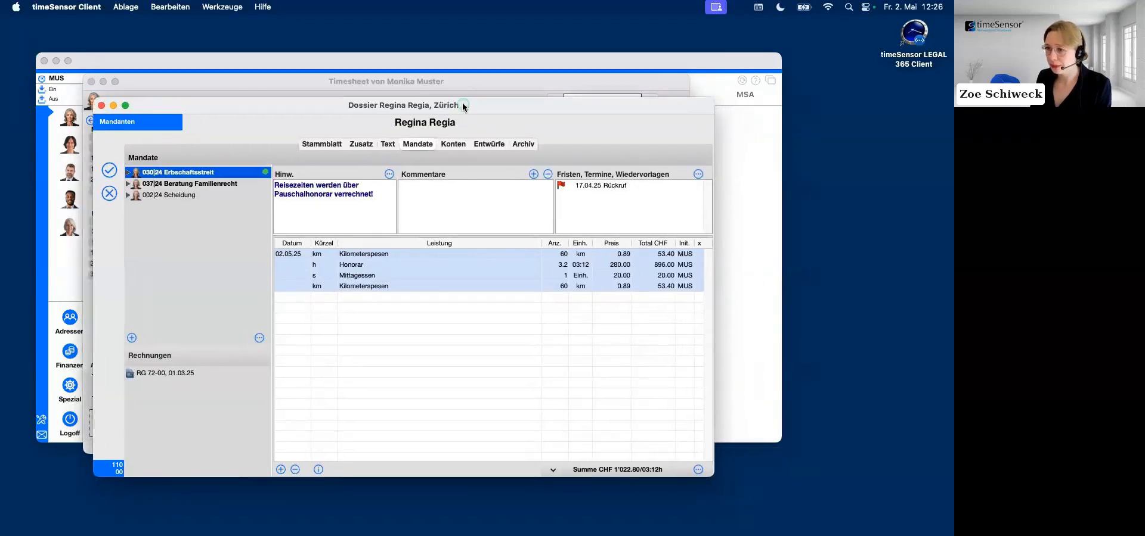
left_click(399, 266)
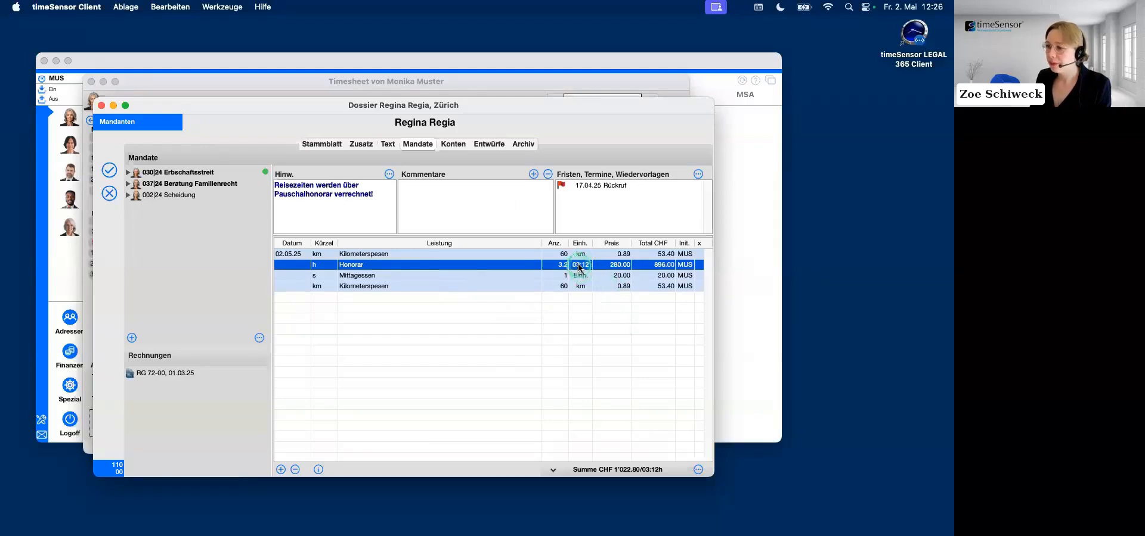
double_click(449, 265)
key("Tab")
key("Tab")
left_click(607, 320)
Correct the Honorar service's working time to 03:30, treating the difference as Nicht verrechenbar oder überproduktiv.
left_click(577, 265)
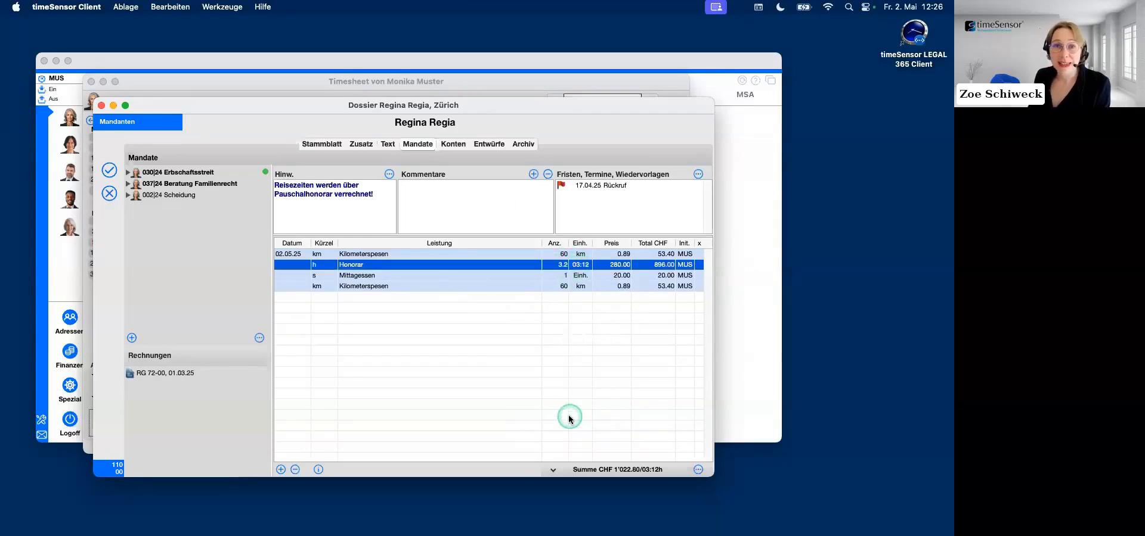
left_click(698, 470)
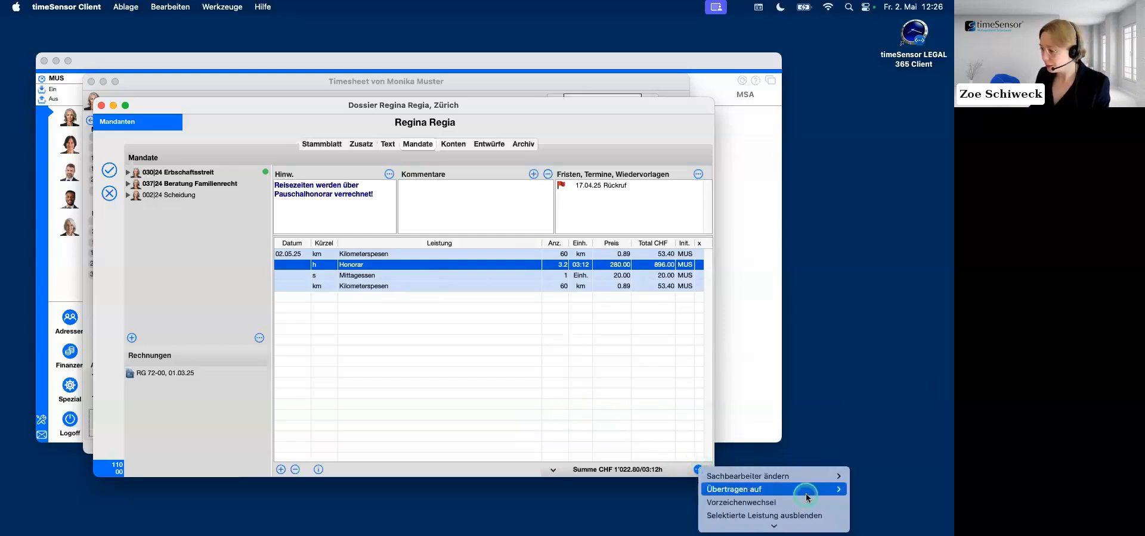
scroll(807, 495, "down", 1)
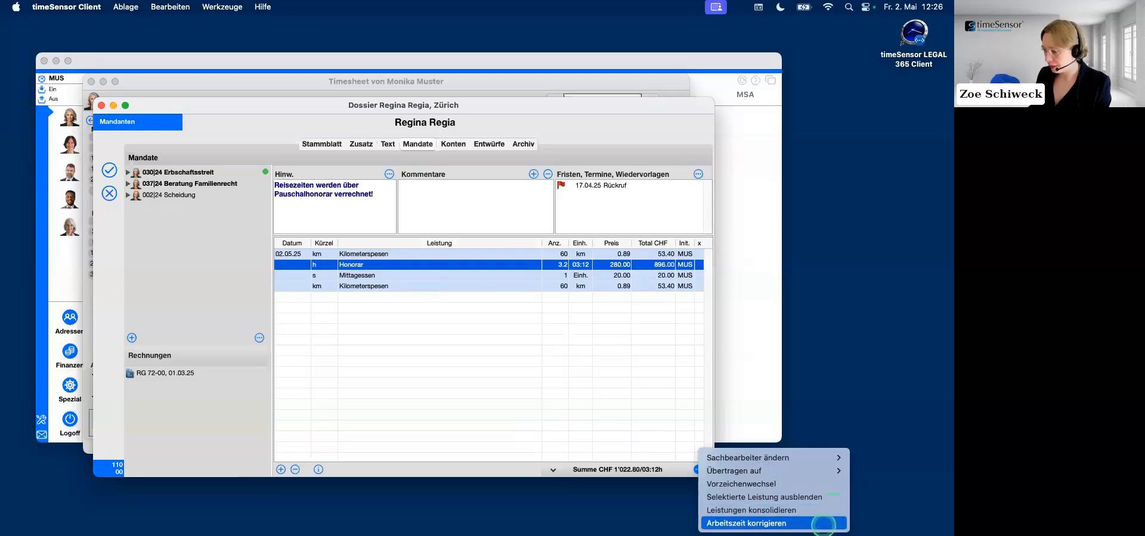
left_click(810, 523)
left_click(485, 230)
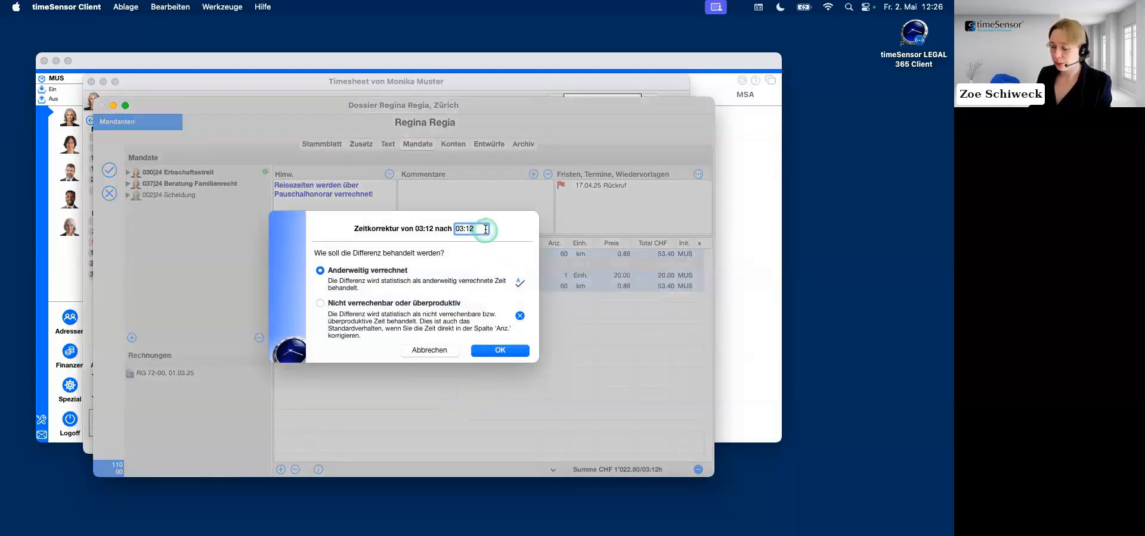
type("03:00")
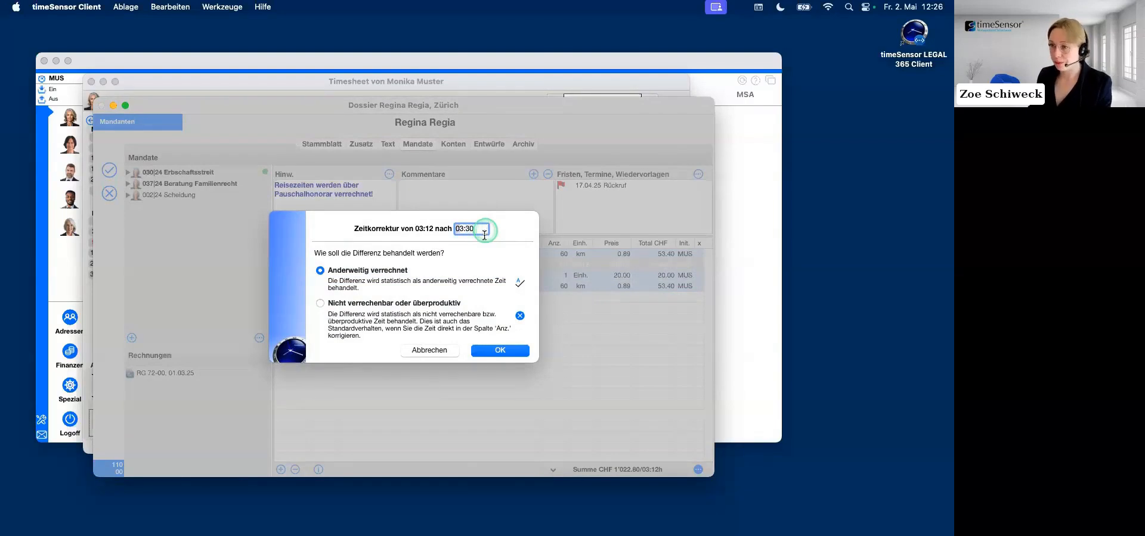
left_click(321, 304)
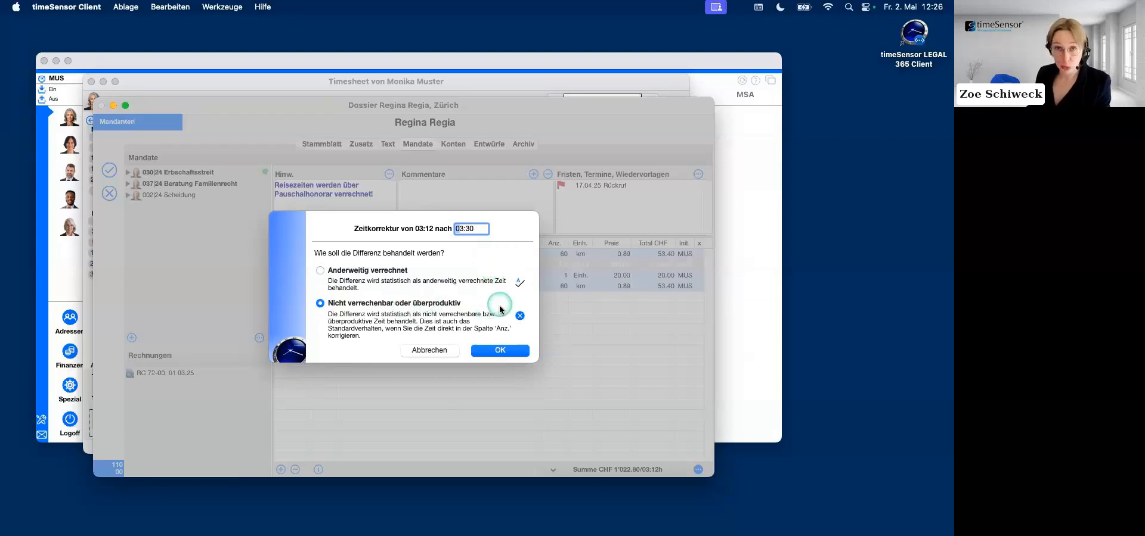
left_click(501, 351)
left_click(513, 359)
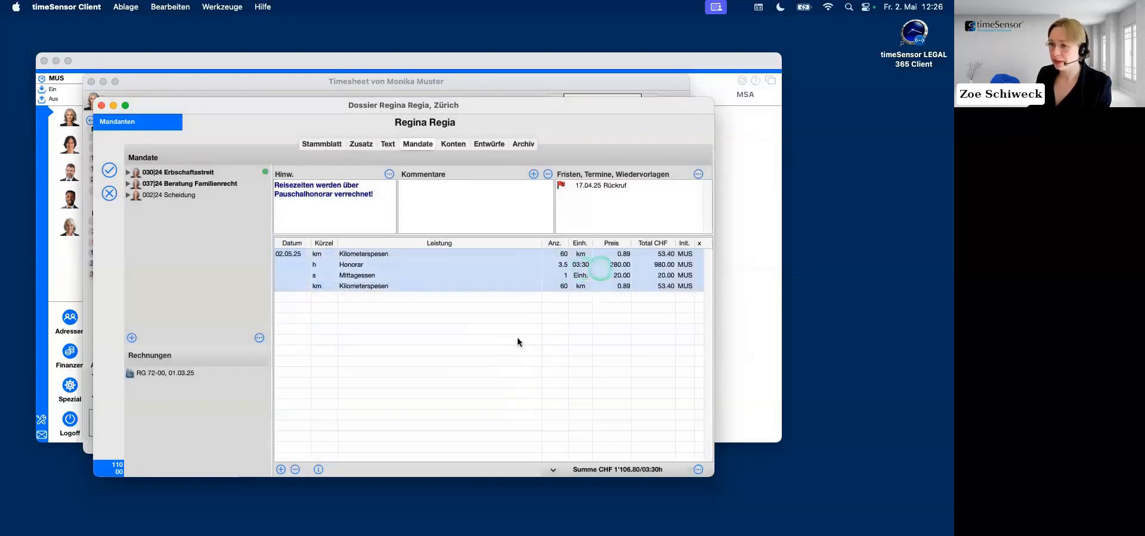
Expand the dossier's service list to include the x-marked services and select the negative Honorar correction entry.
left_click(699, 244)
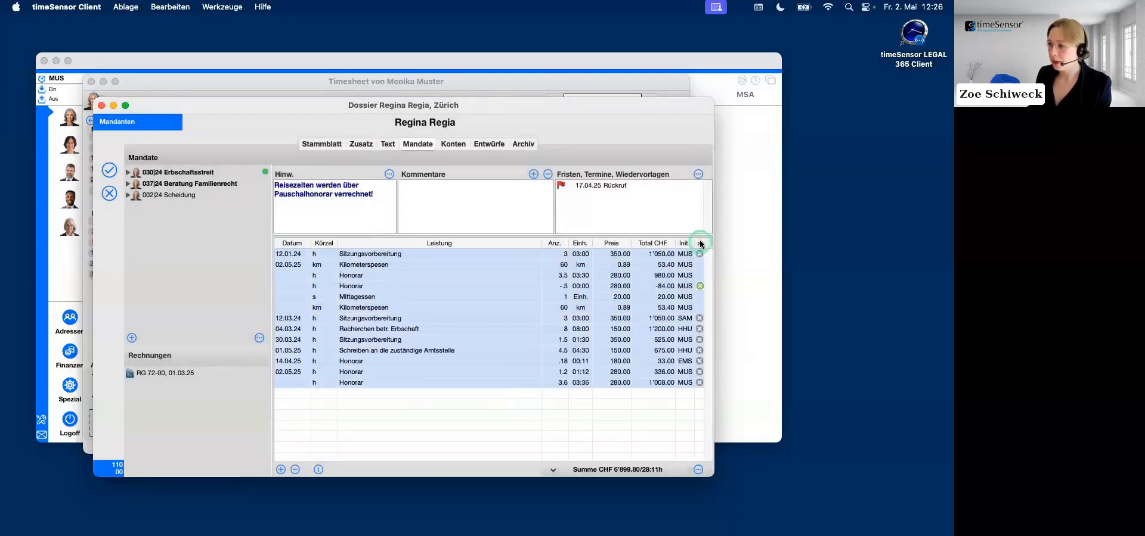
left_click(610, 288)
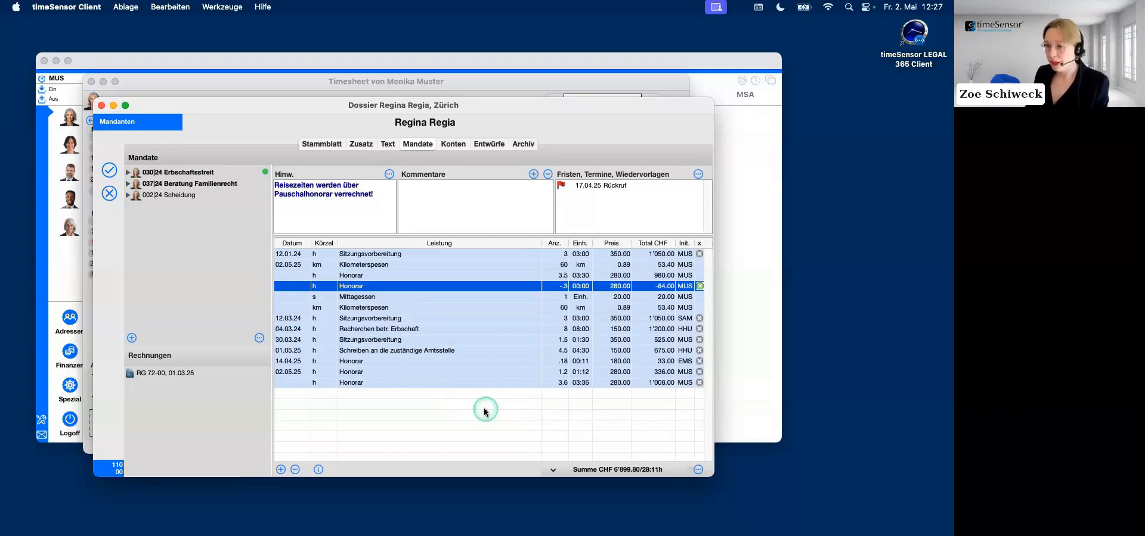
Return to the timesheet and check the status marks of the negative Honorar correction, the 03:36 Honorar and the last Kilometerspesen entry.
left_click(341, 94)
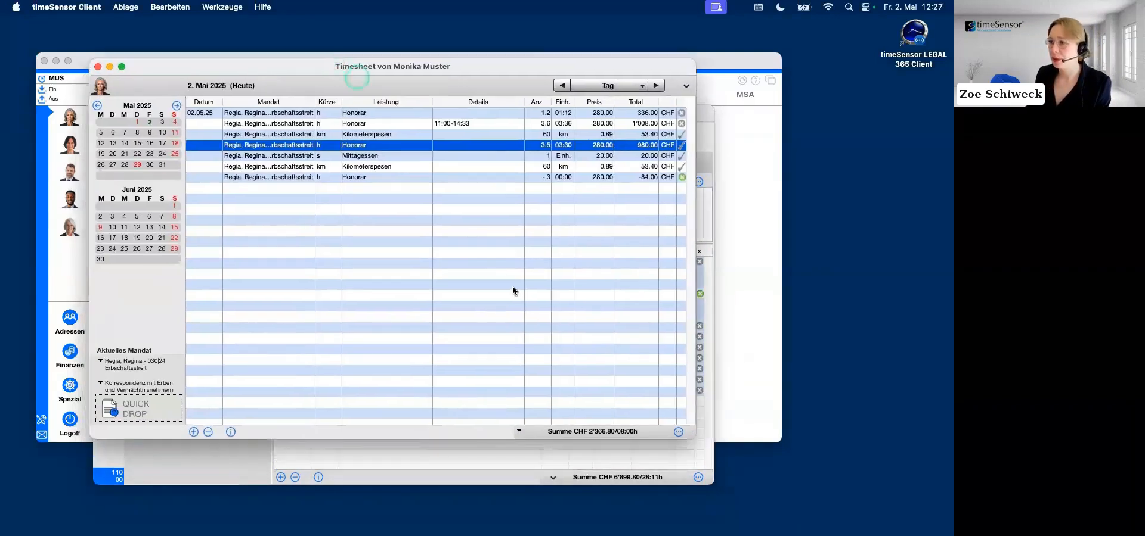
left_click(510, 273)
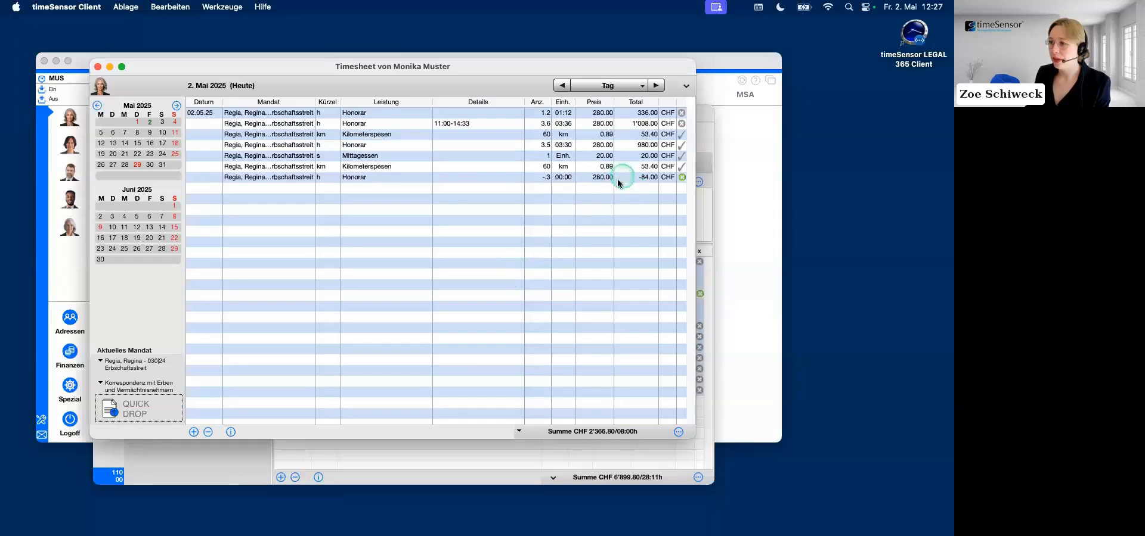
left_click(617, 177)
left_click(383, 376)
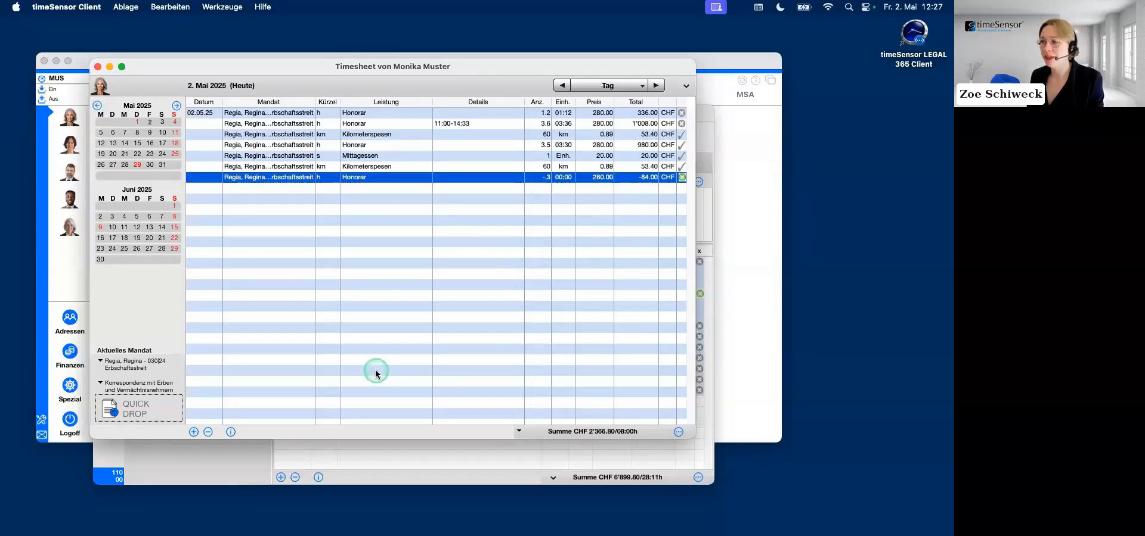
left_click(682, 178)
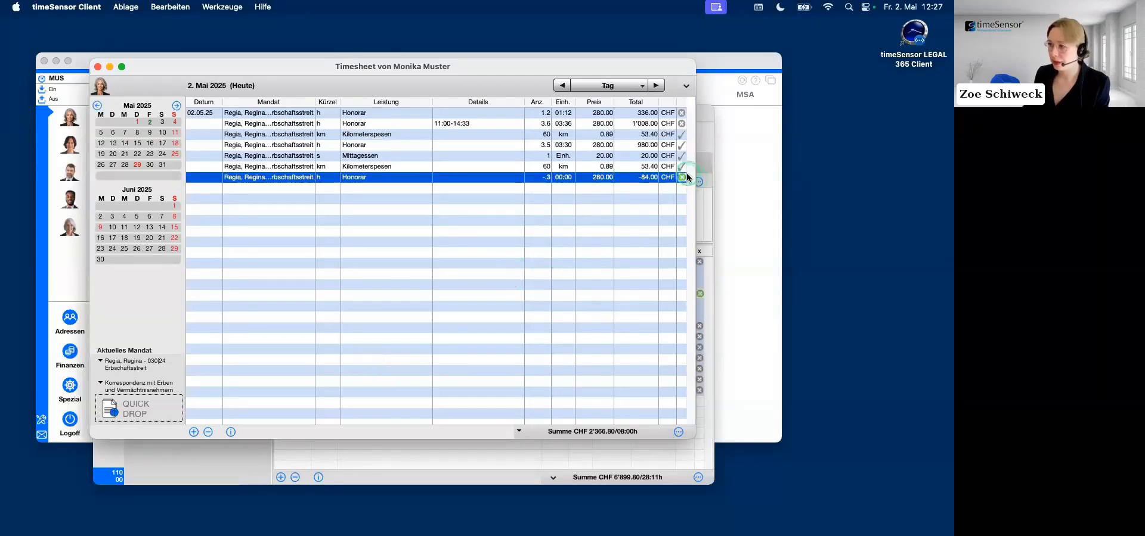
left_click(602, 269)
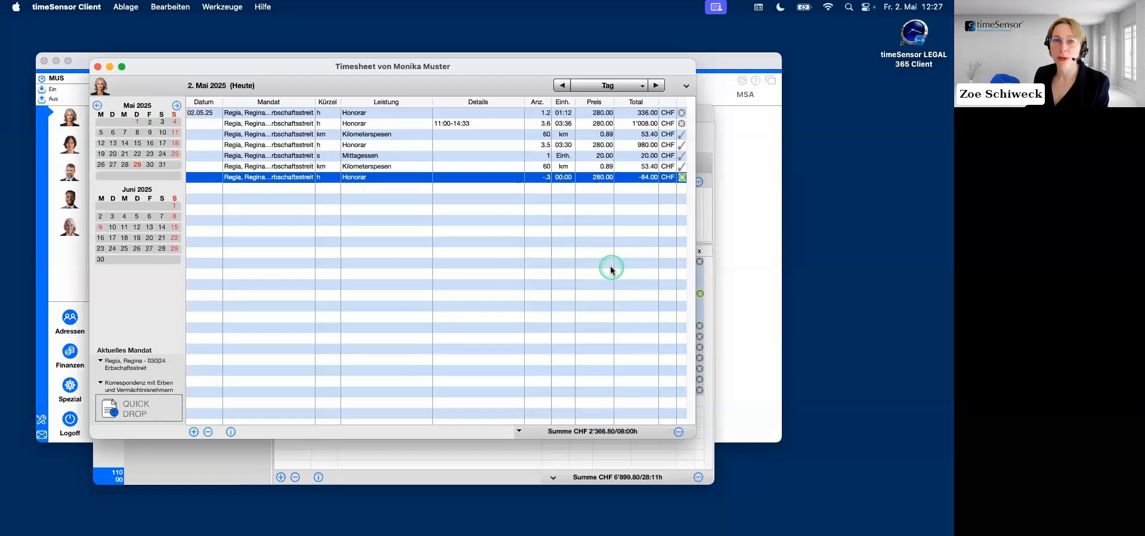
left_click(681, 123)
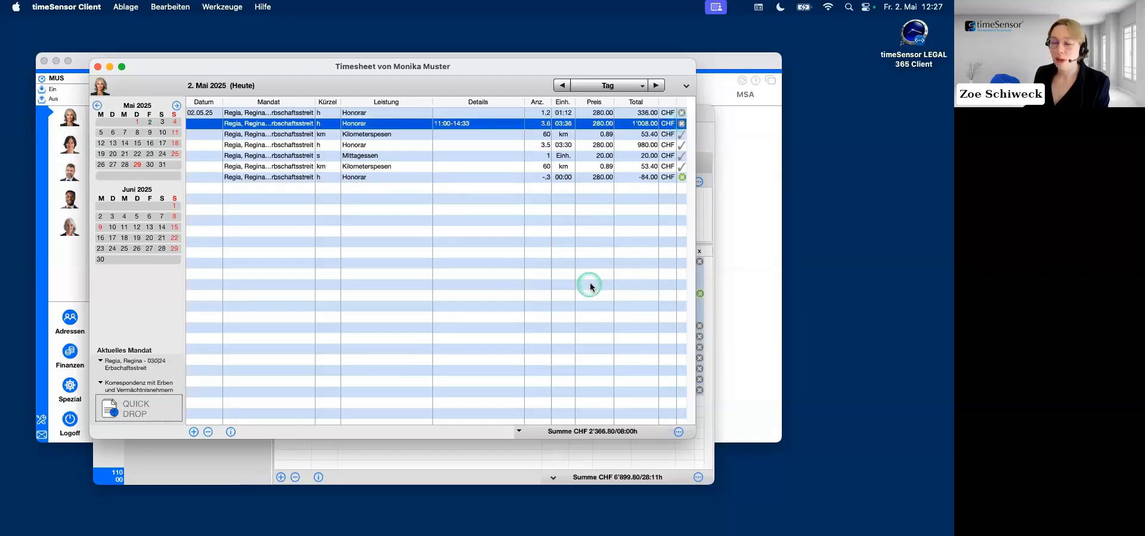
left_click(682, 166)
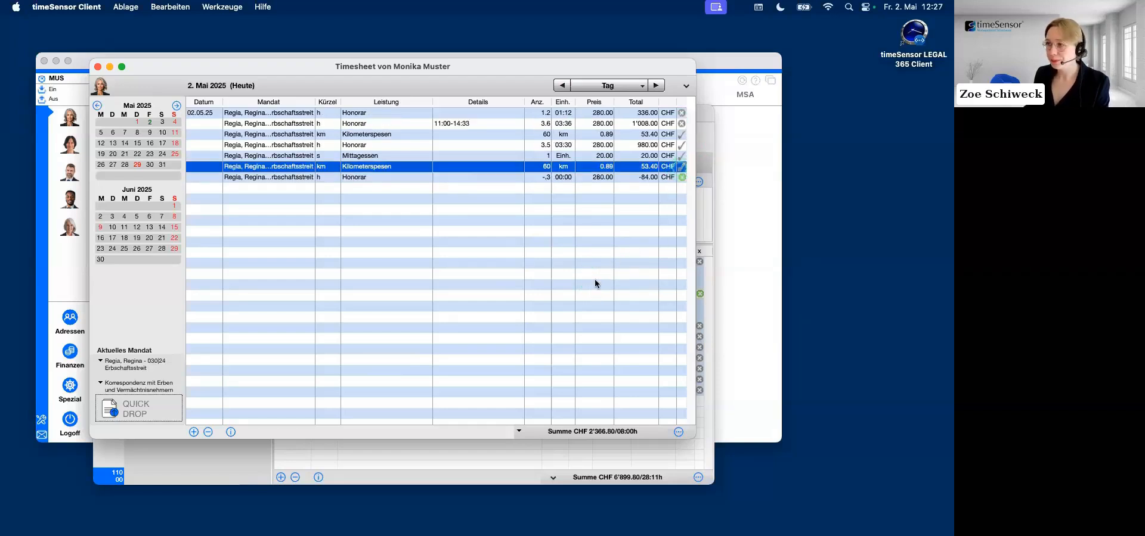